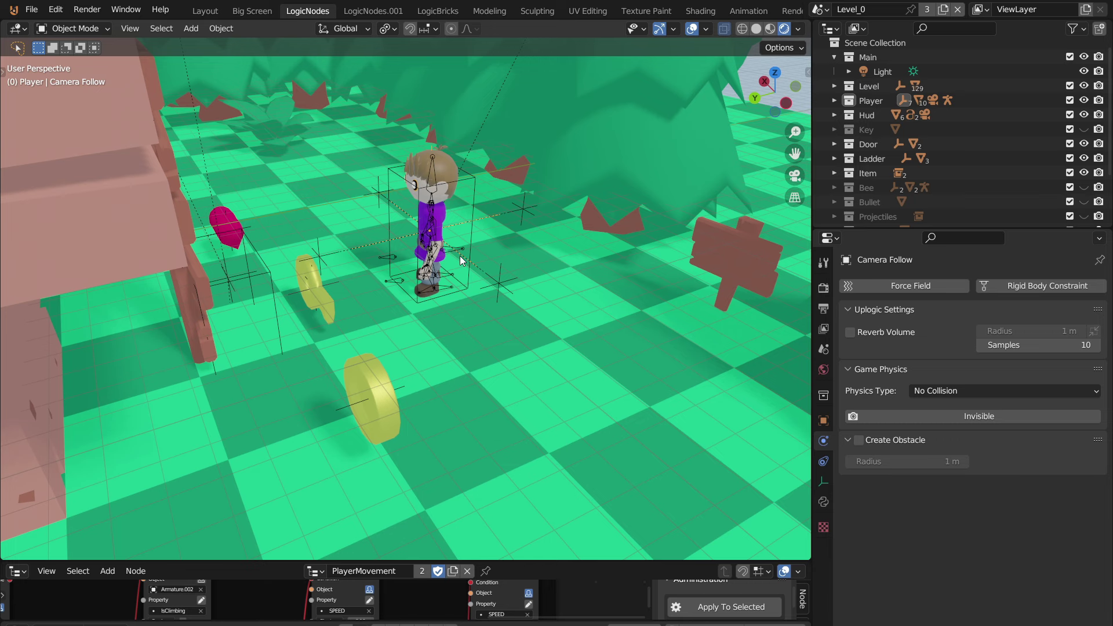
- Run the game from the camera view, walk the character around the level, and stop the run
key("KP_0")
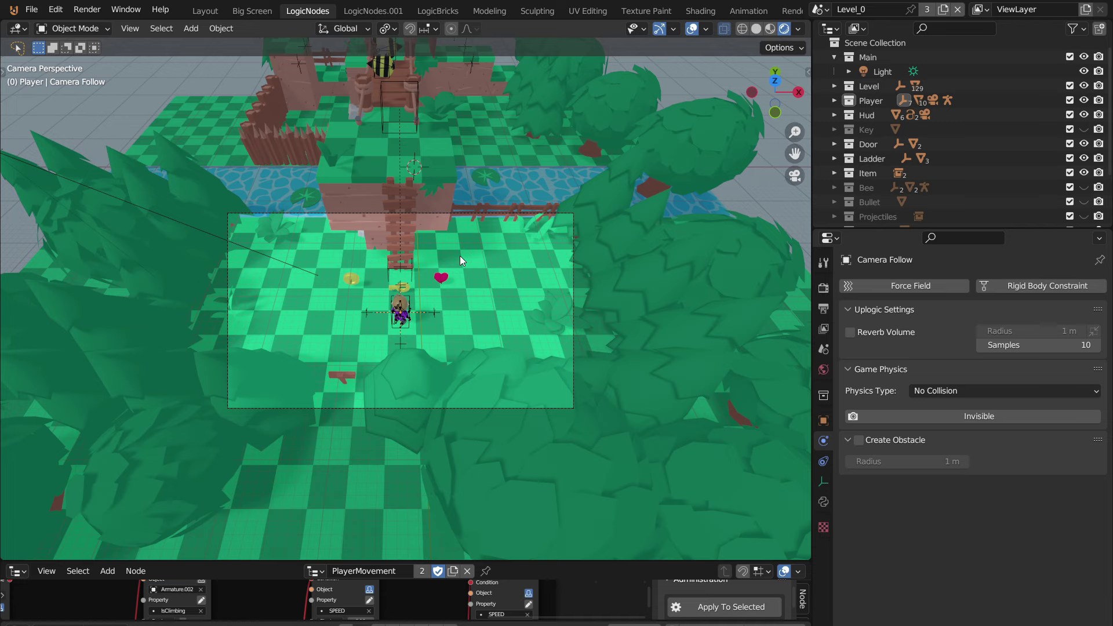
key("p")
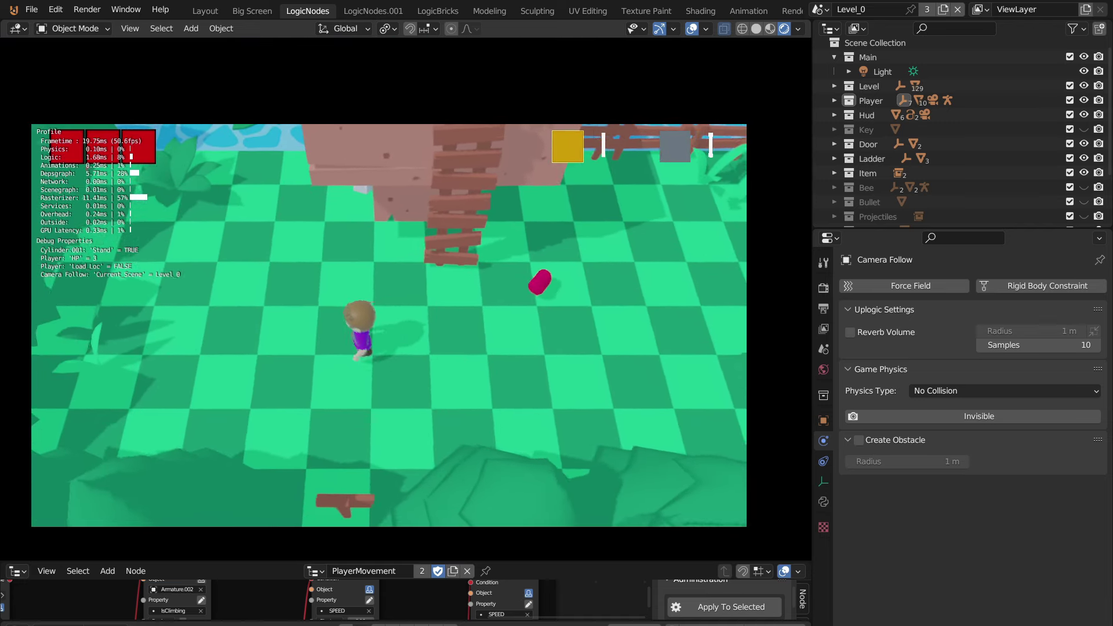
key("w")
key("a")
key("s")
key("d")
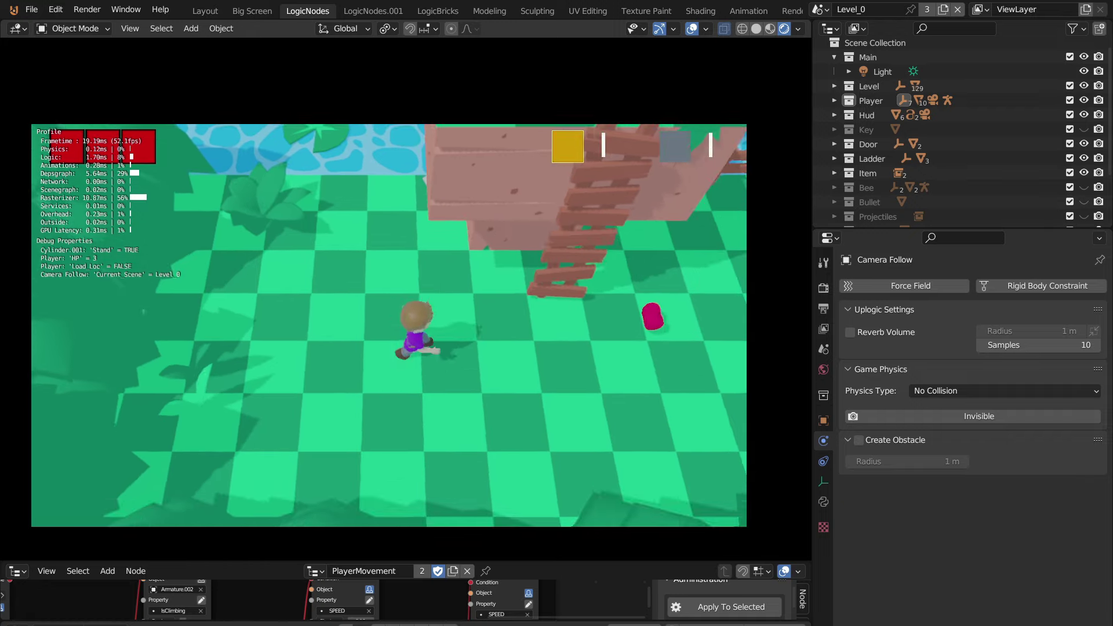
key("w")
key("a")
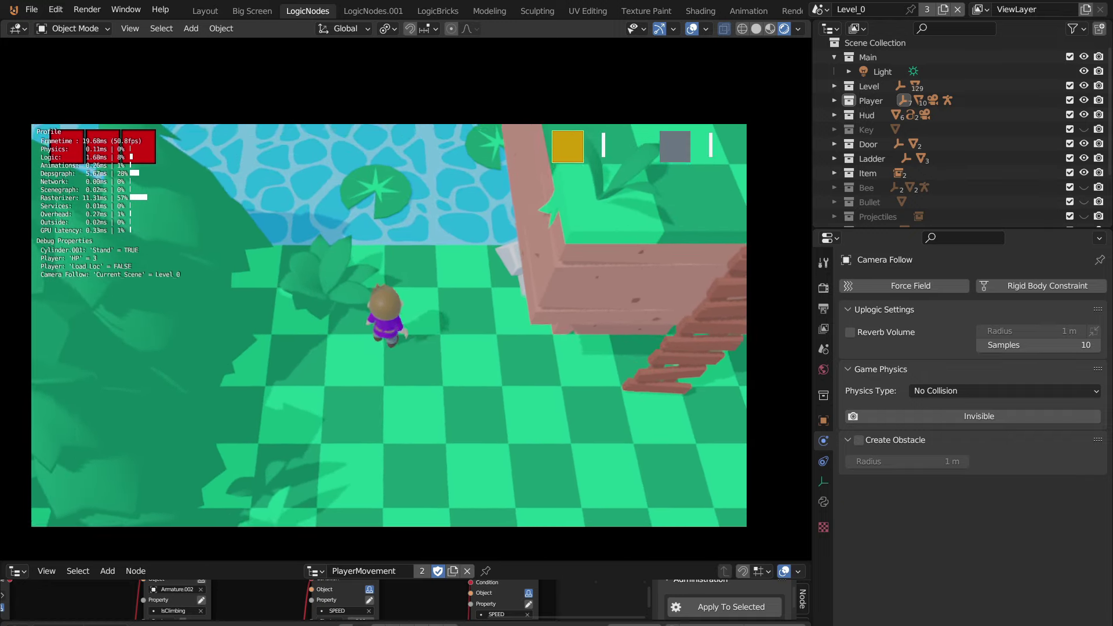
key("s")
key("d")
key("w")
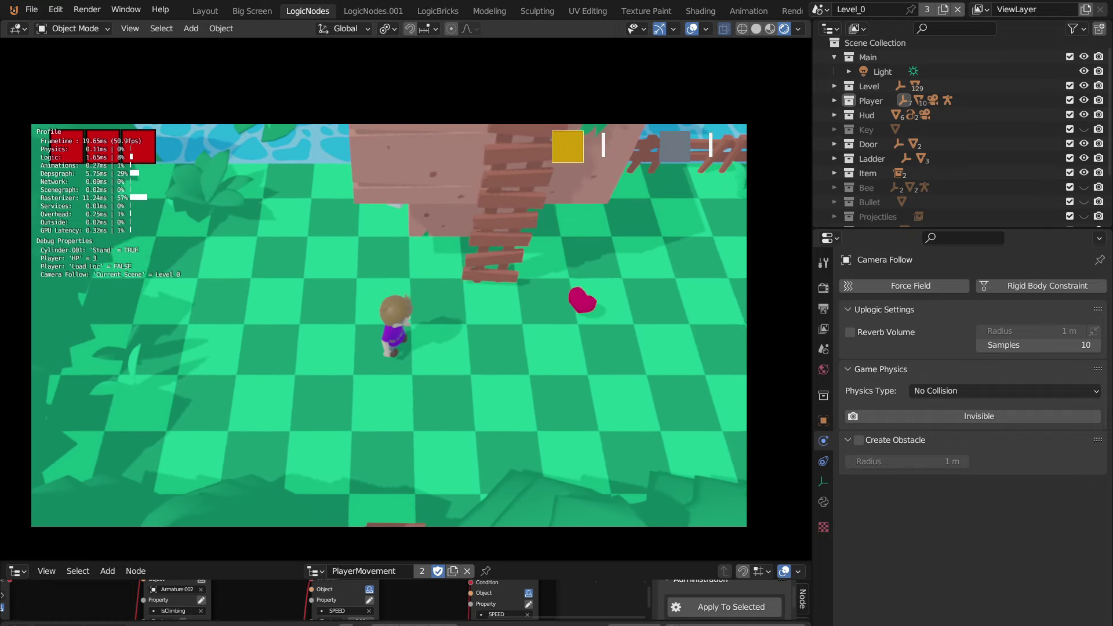
key("Escape")
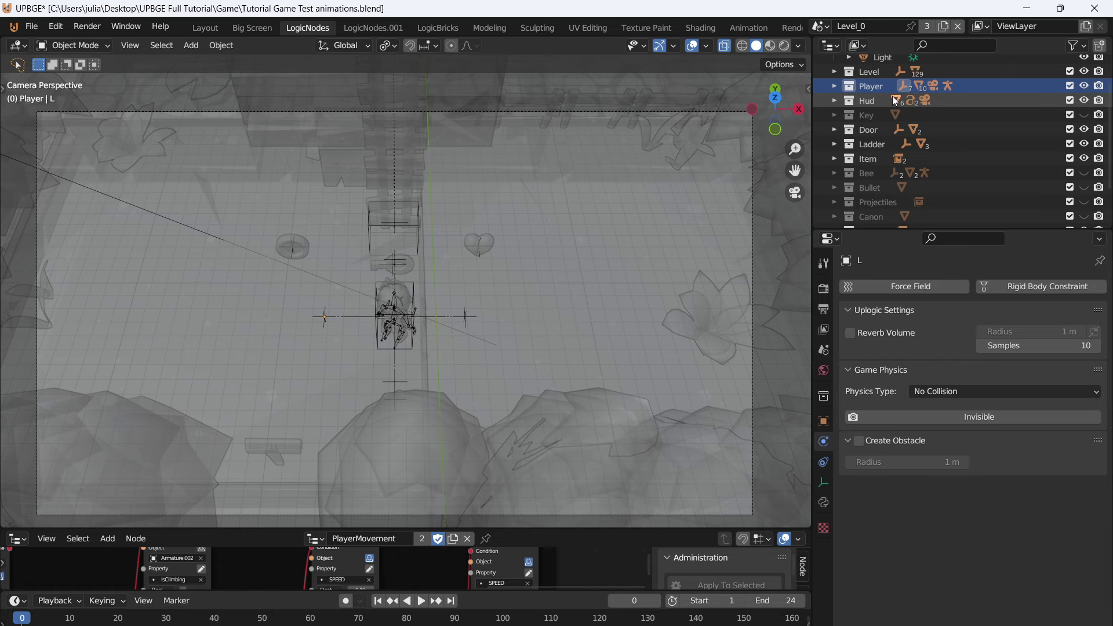
- Select all objects in the Player collection and view them from an angled perspective
right_click(858, 140)
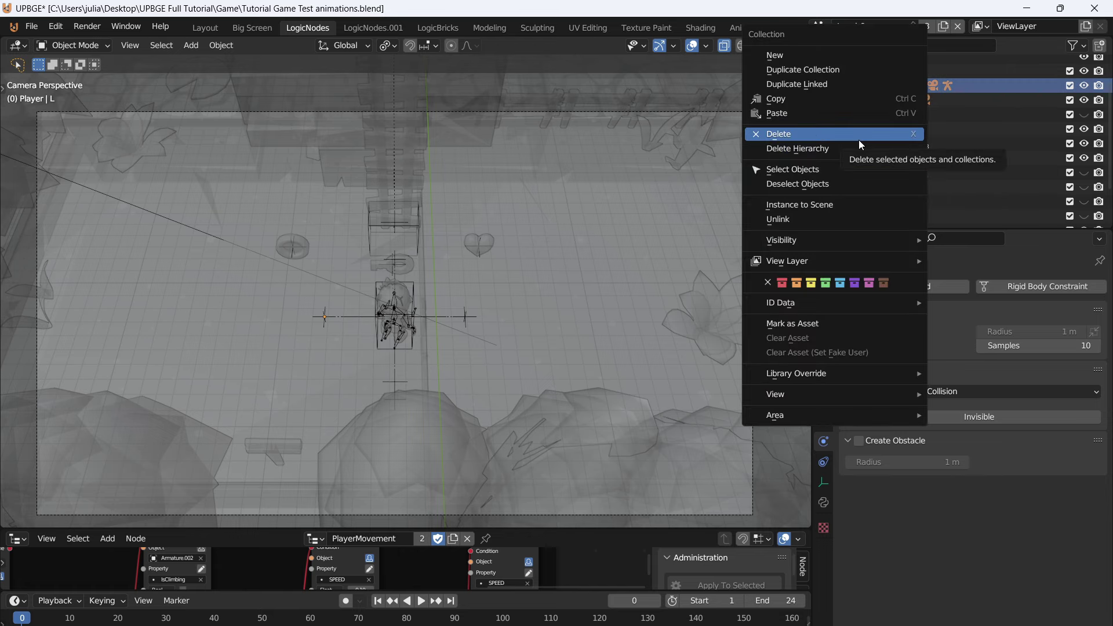
left_click(826, 169)
middle_click_drag(289, 256, 324, 145)
- Start a new General file without saving the changes to the current one
left_click(31, 26)
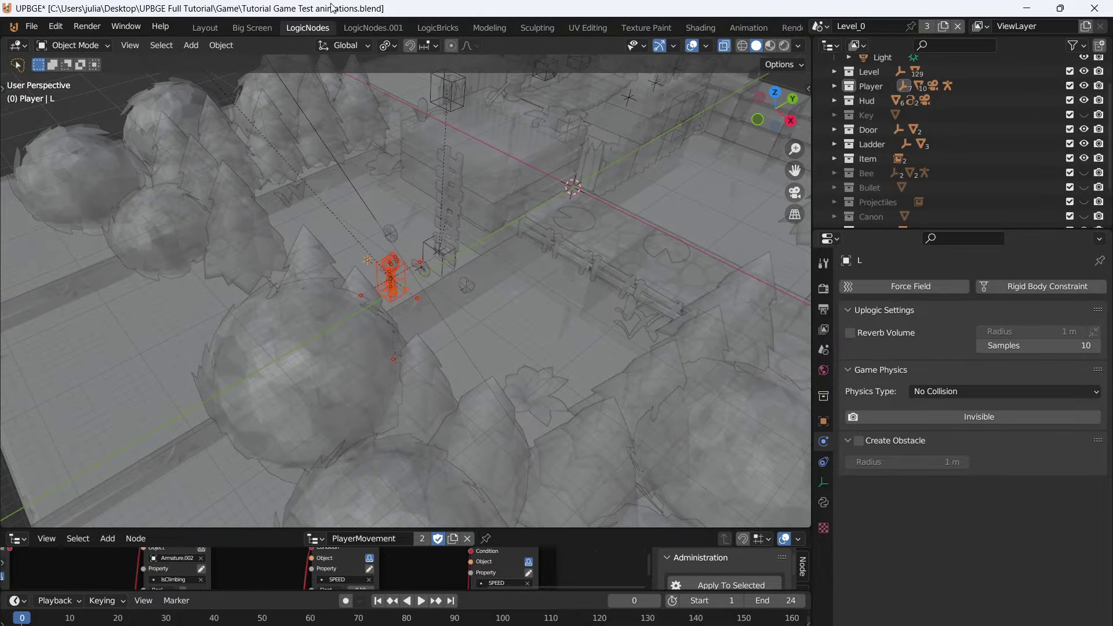
left_click(31, 26)
mouse_move(42, 45)
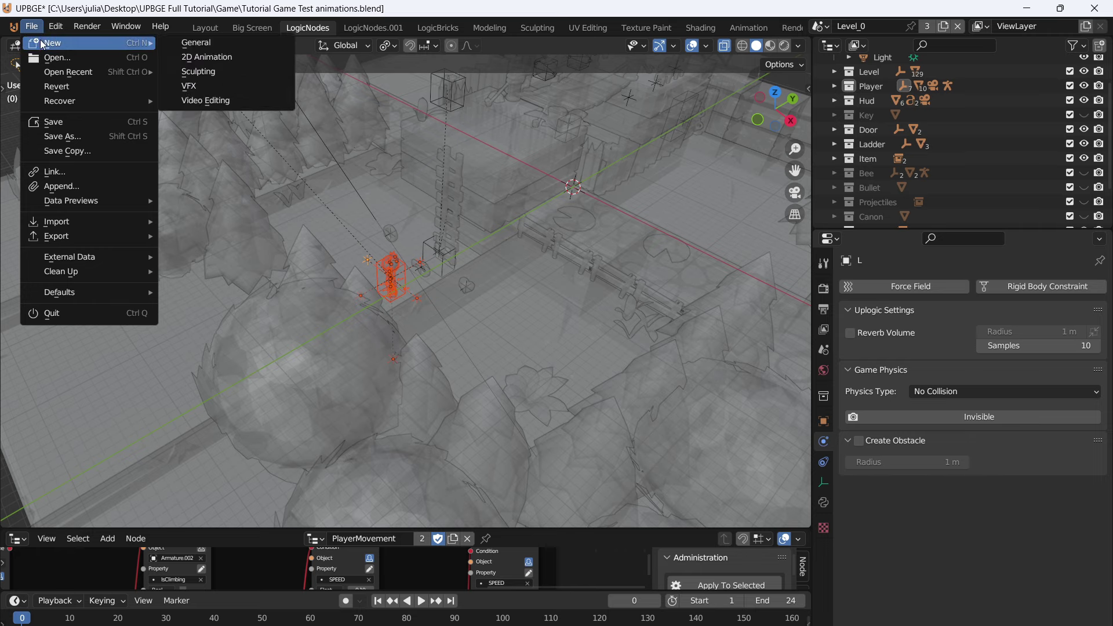
left_click(213, 42)
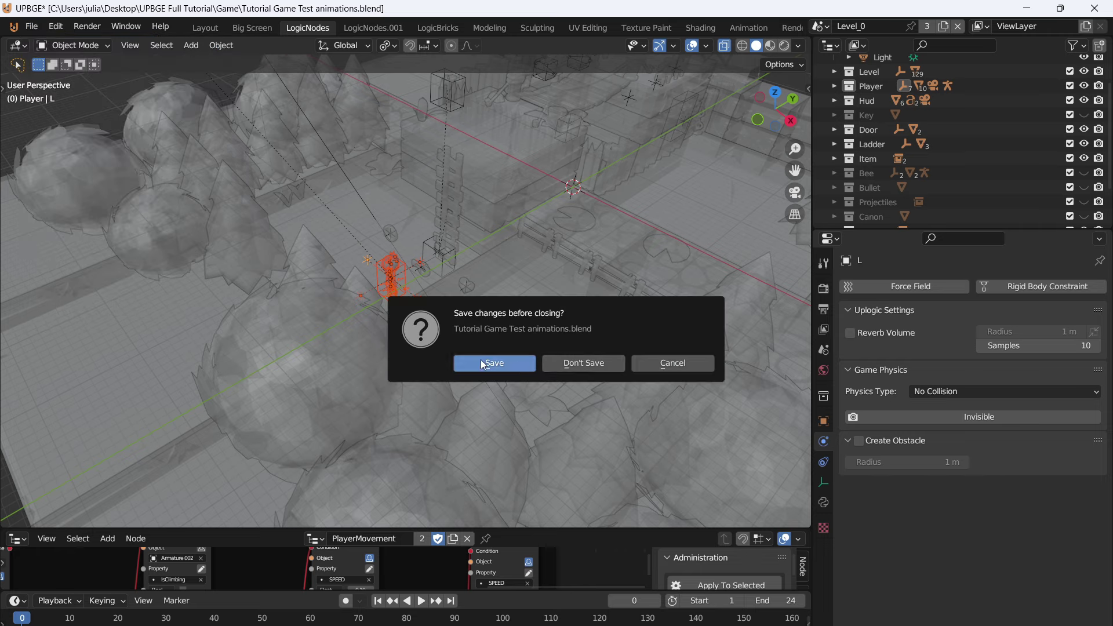
left_click(559, 366)
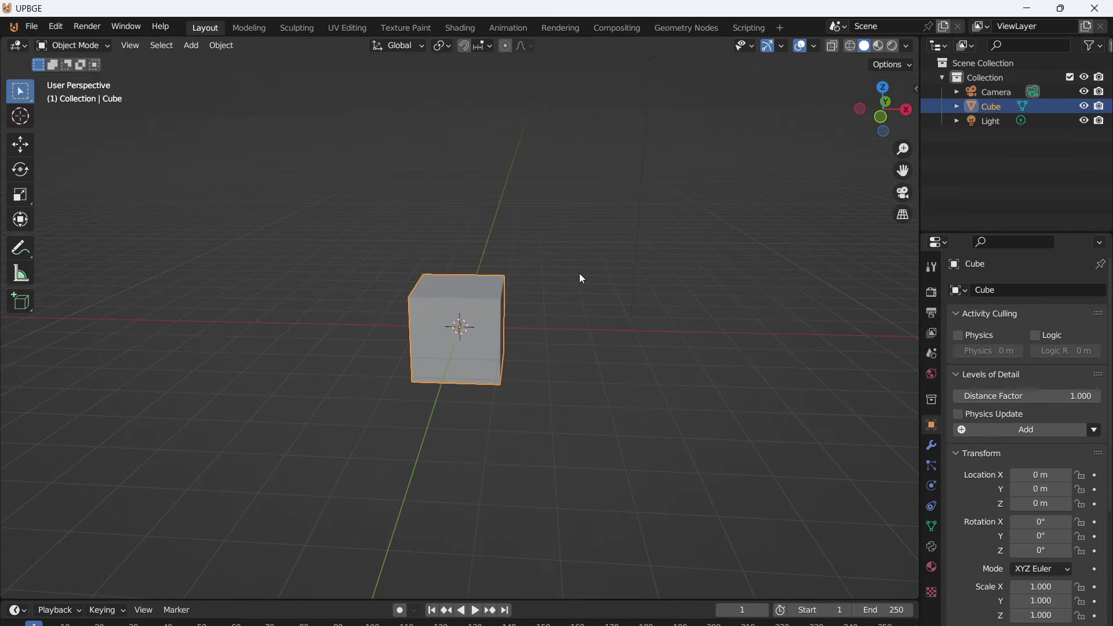
- Delete the default camera, cube and light from the new scene
middle_click_drag(632, 263, 667, 306)
key("a")
key("x")
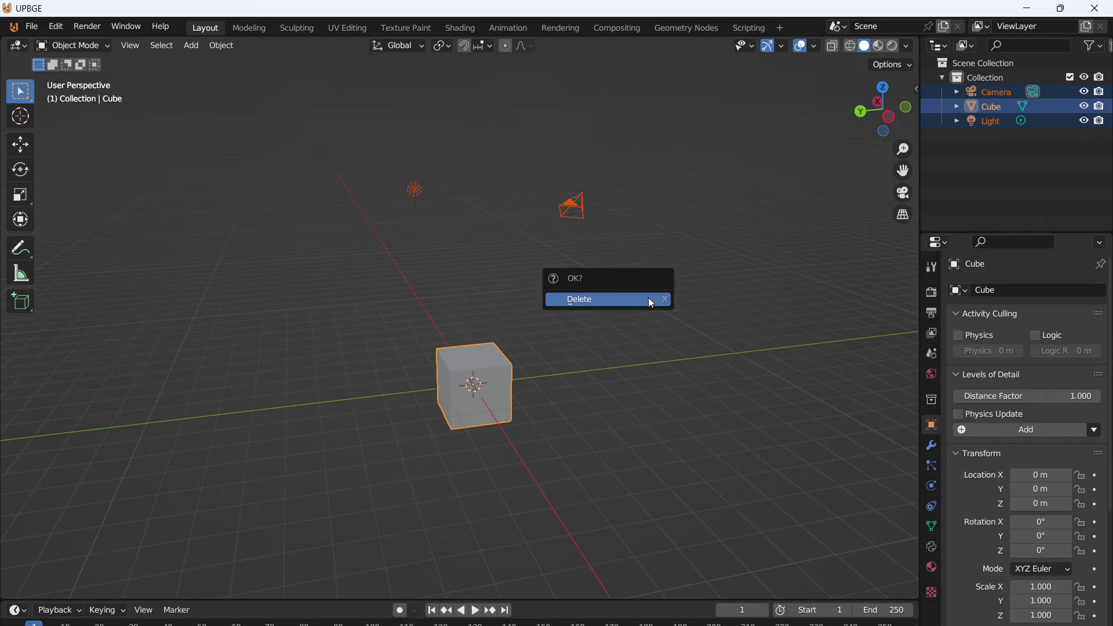
left_click(649, 299)
scroll(513, 318, "up", 2)
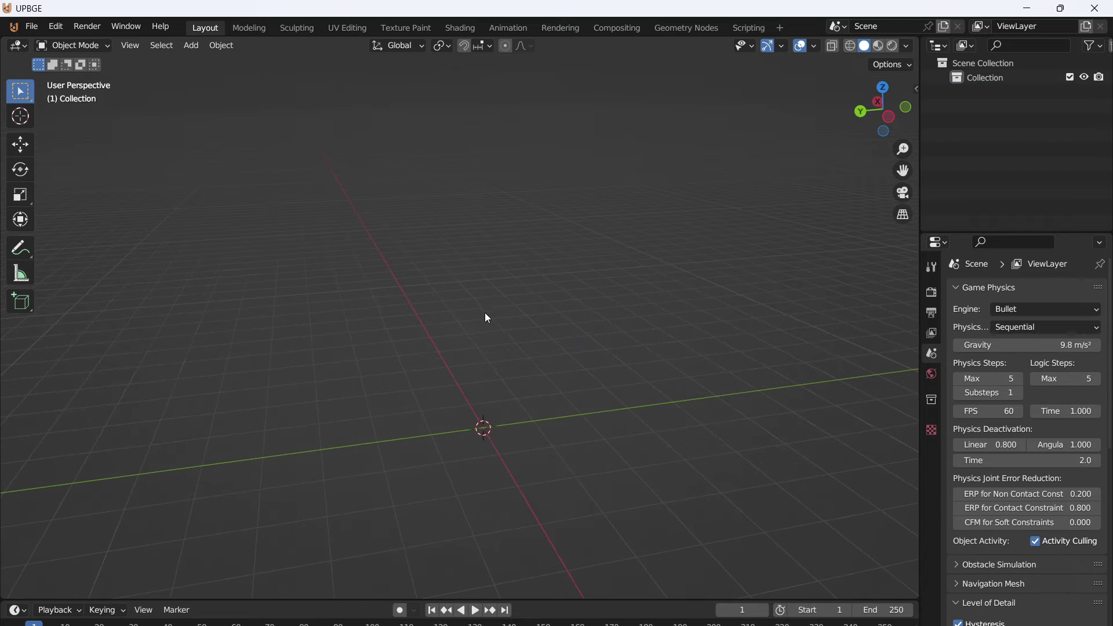
- Append the Player collection from Tutorial Game Test animations.blend to the empty scene
left_click(32, 26)
left_click(52, 184)
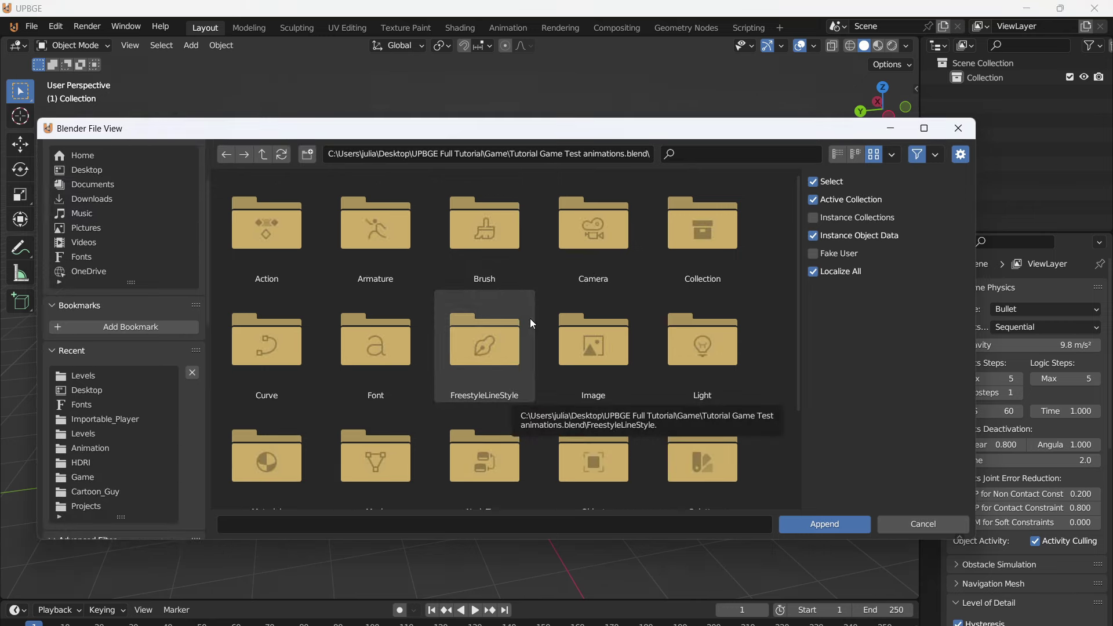
scroll(475, 361, "down", 3)
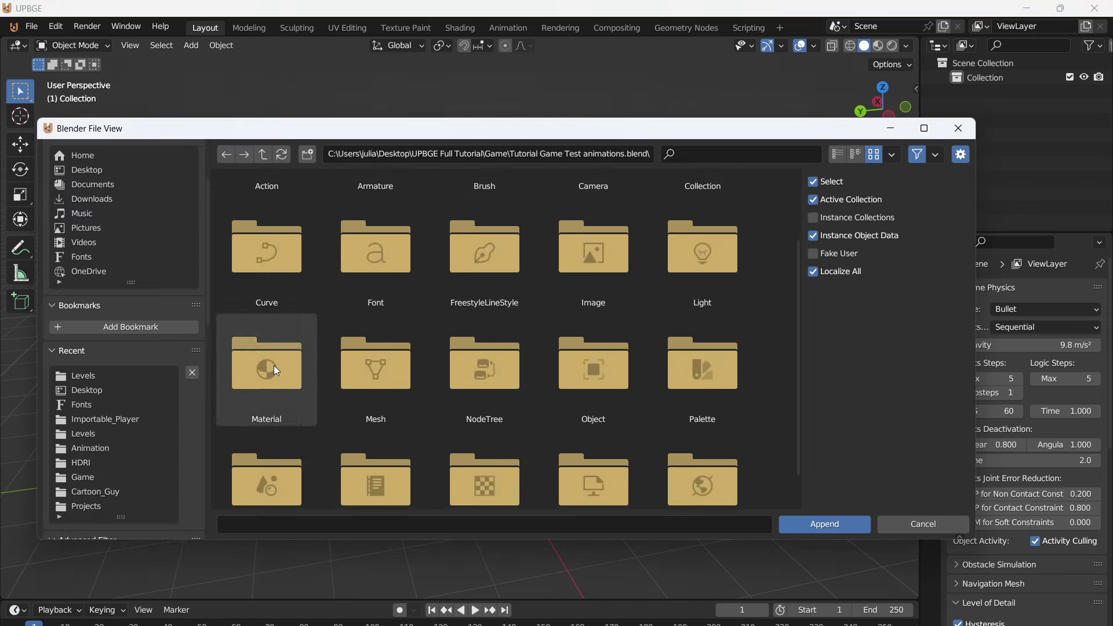
scroll(261, 290, "up", 3)
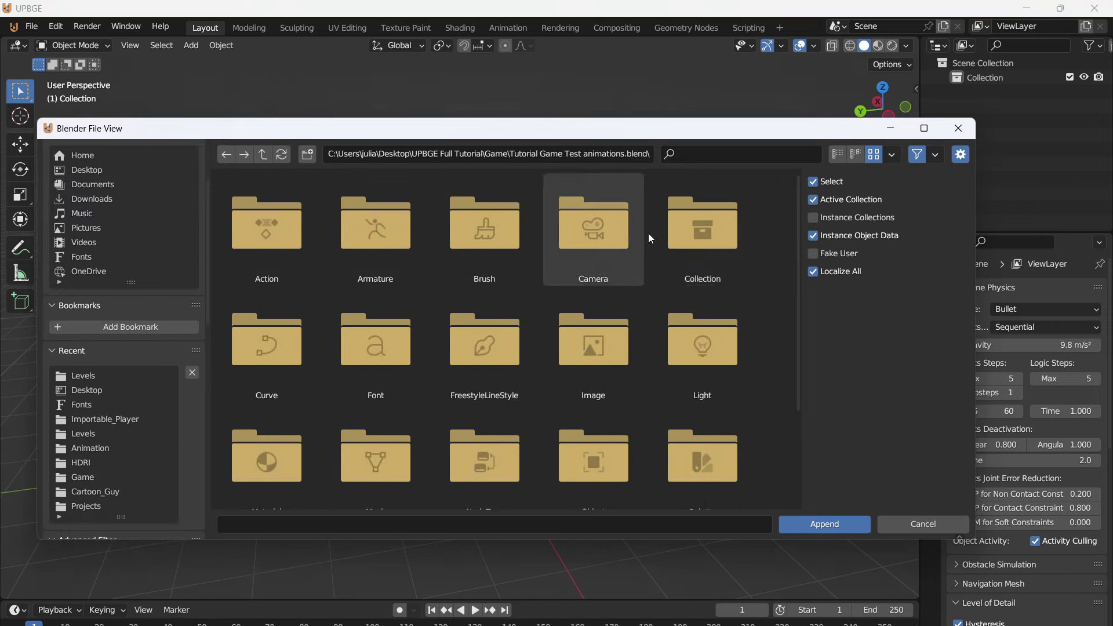
left_click(708, 232)
double_click(708, 231)
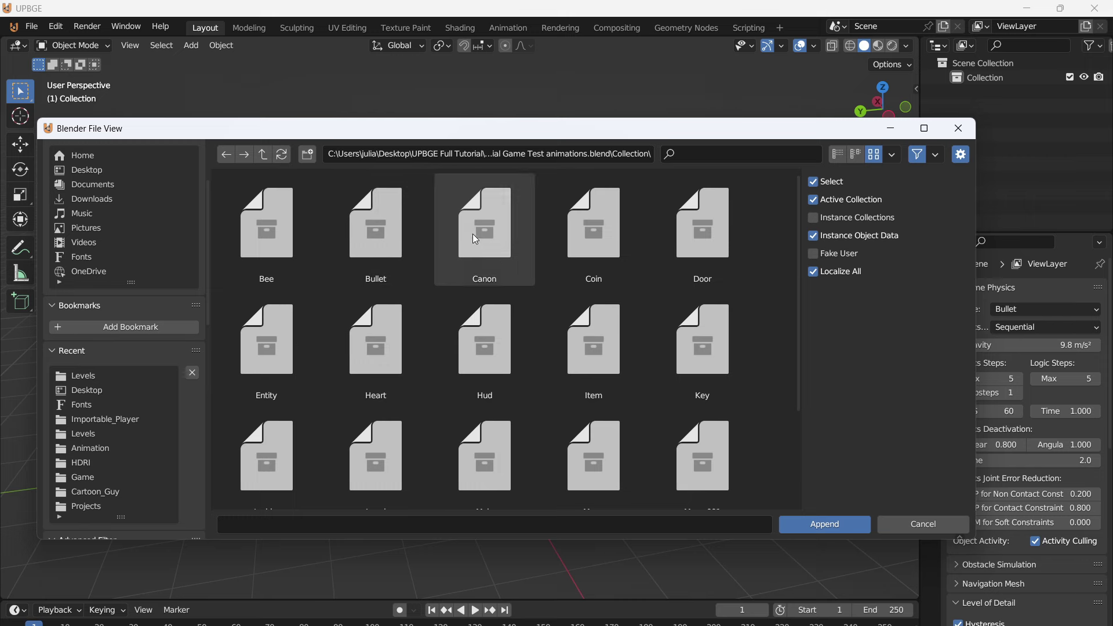
scroll(425, 340, "down", 1)
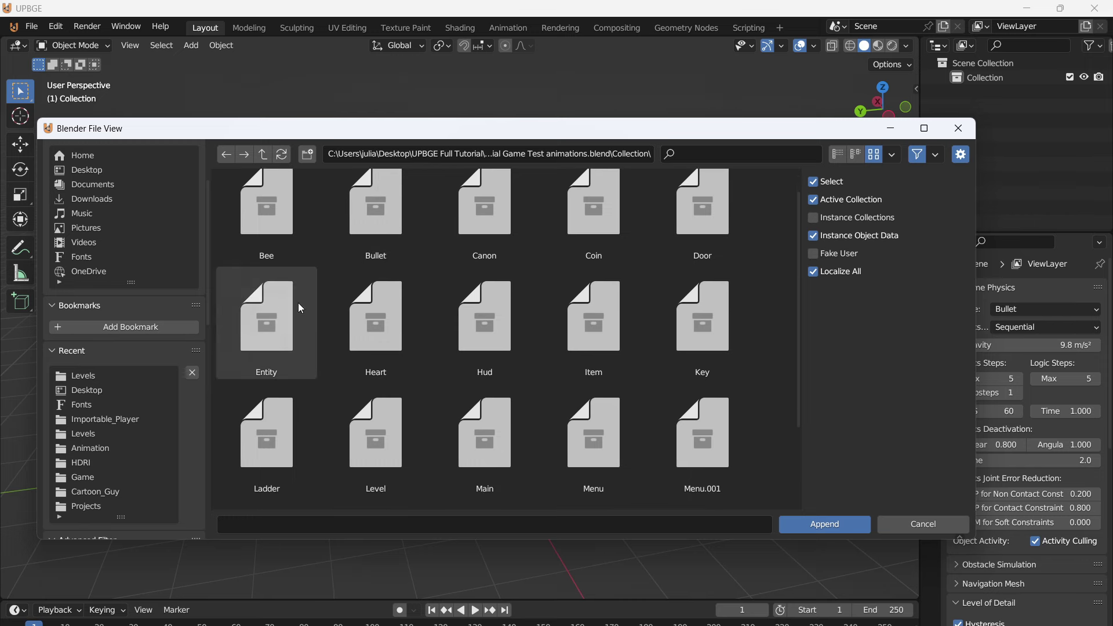
scroll(256, 371, "down", 4)
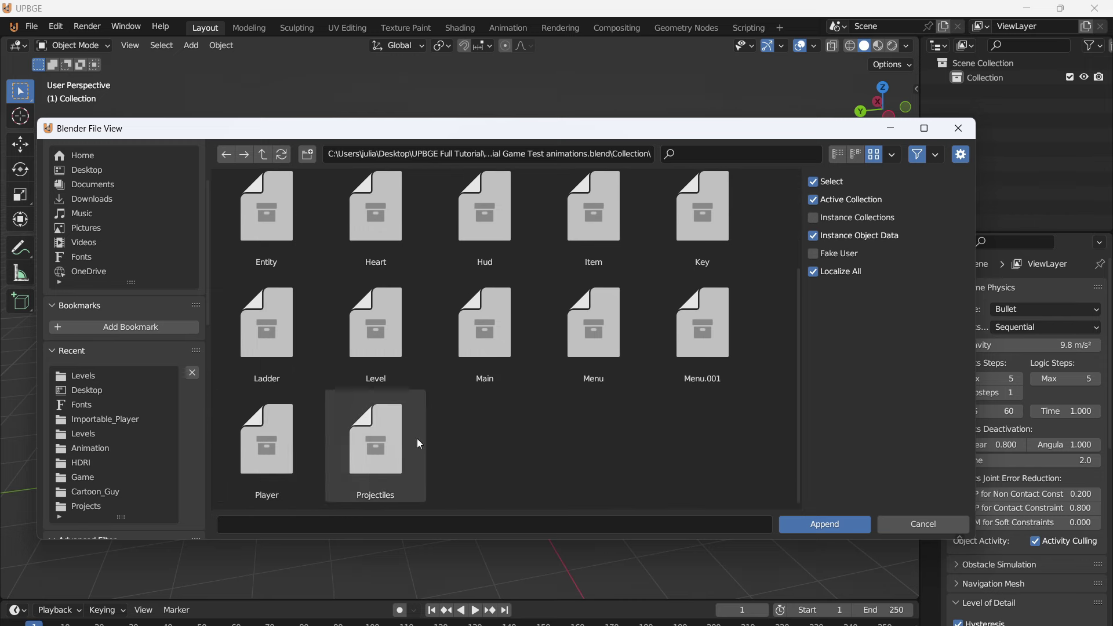
left_click(252, 447)
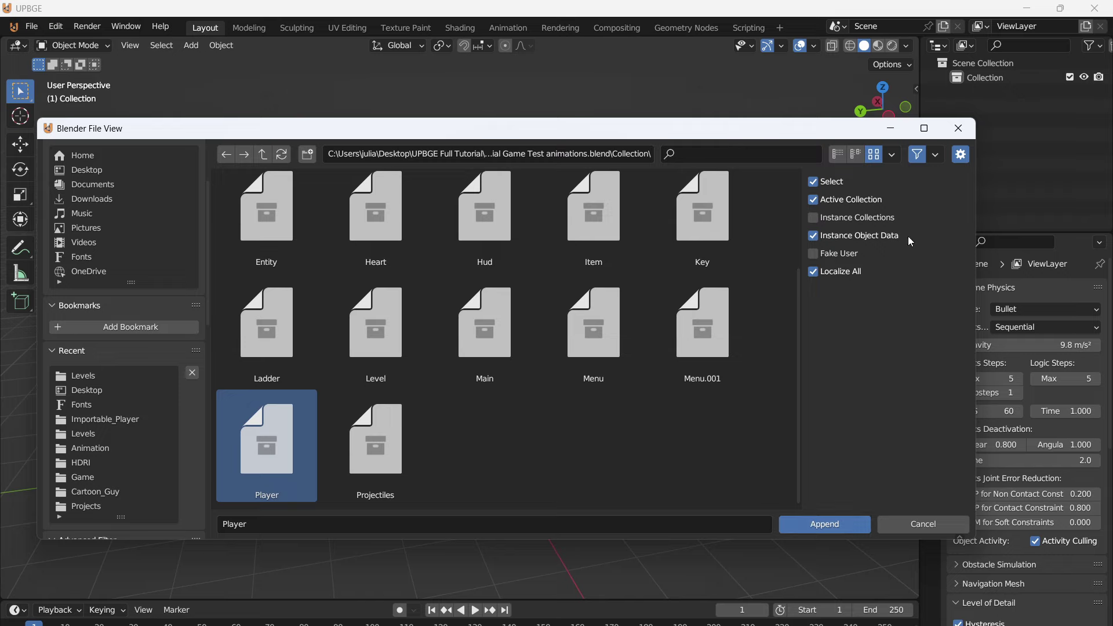
left_click(800, 523)
- Snap the appended objects to the 3D cursor and move them together so the player stands at the world origin
scroll(452, 406, "down", 2)
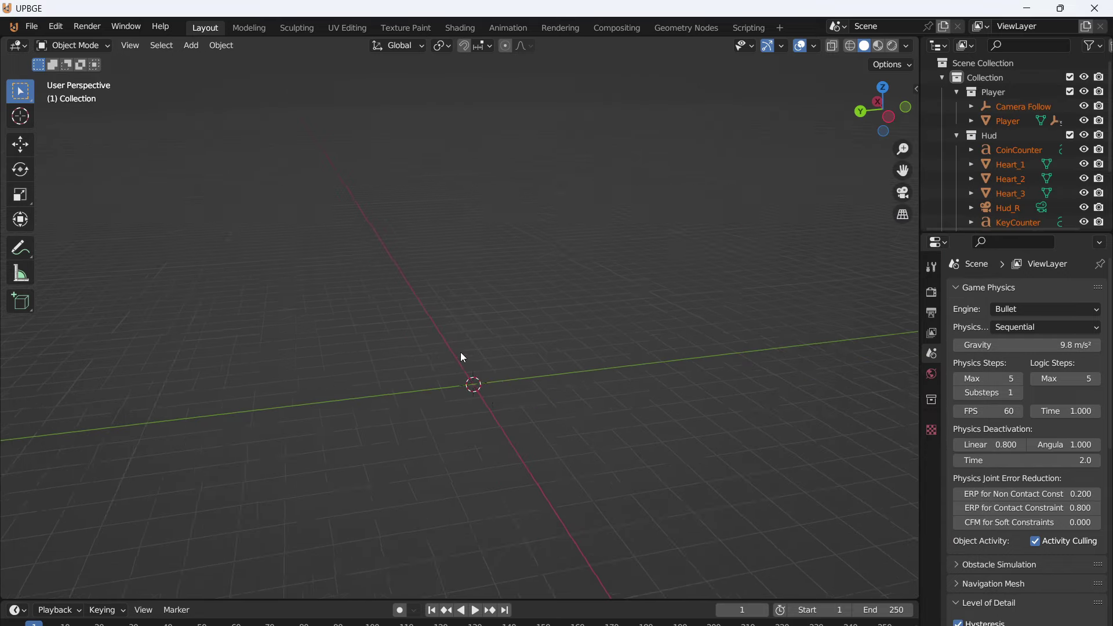
middle_click_drag(460, 353, 512, 320)
key("shift+s")
left_click(400, 266)
scroll(603, 357, "down", 4)
middle_click_drag(603, 357, 629, 362)
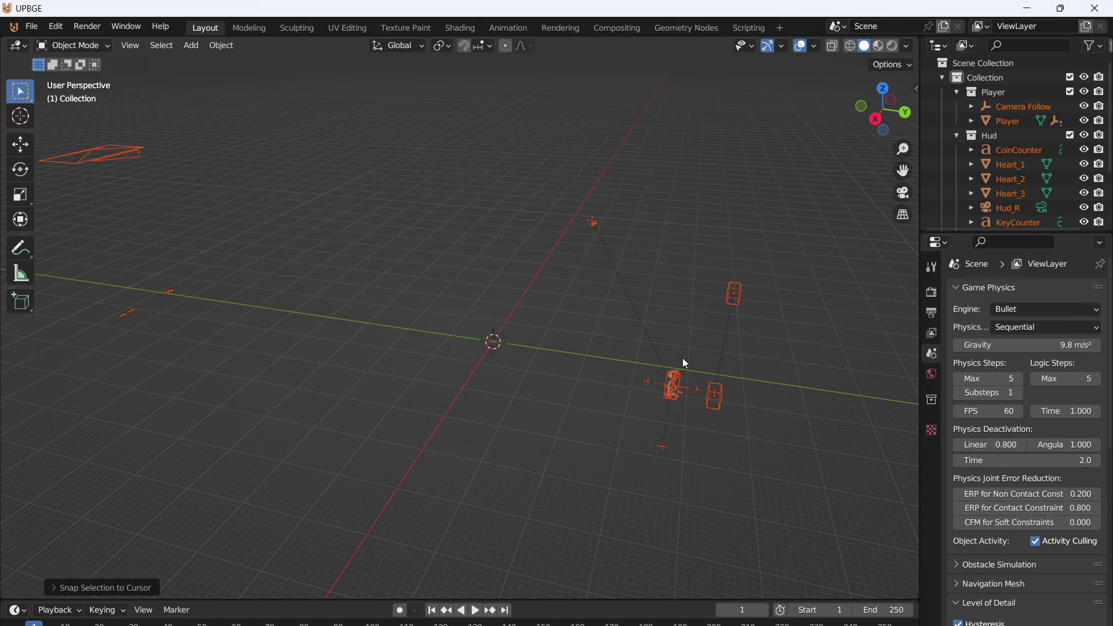
key("KP_7")
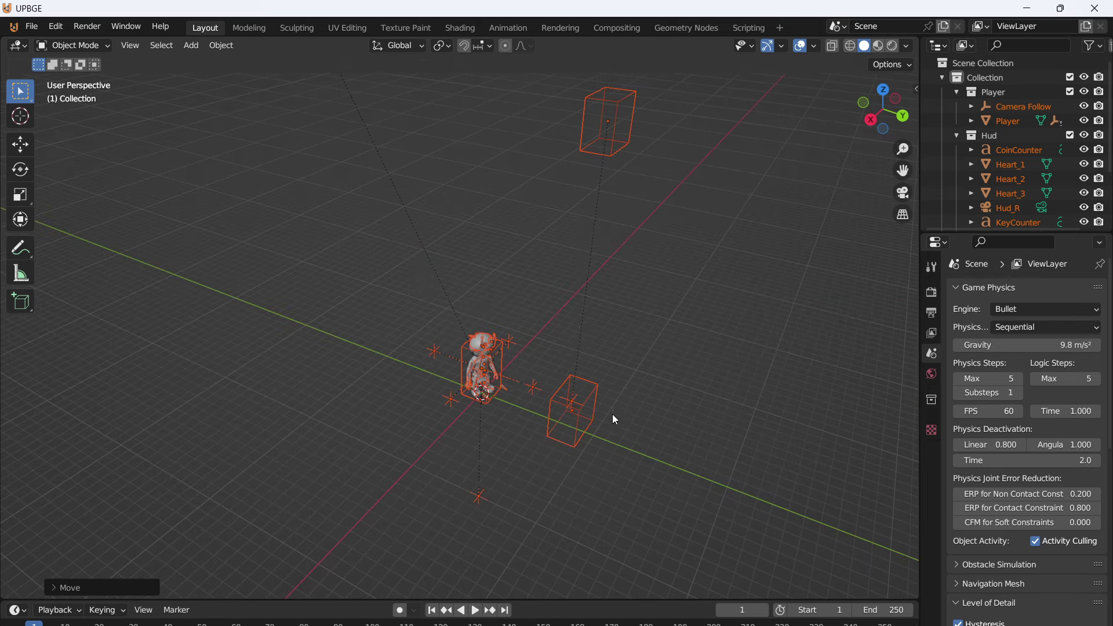
left_click(613, 414)
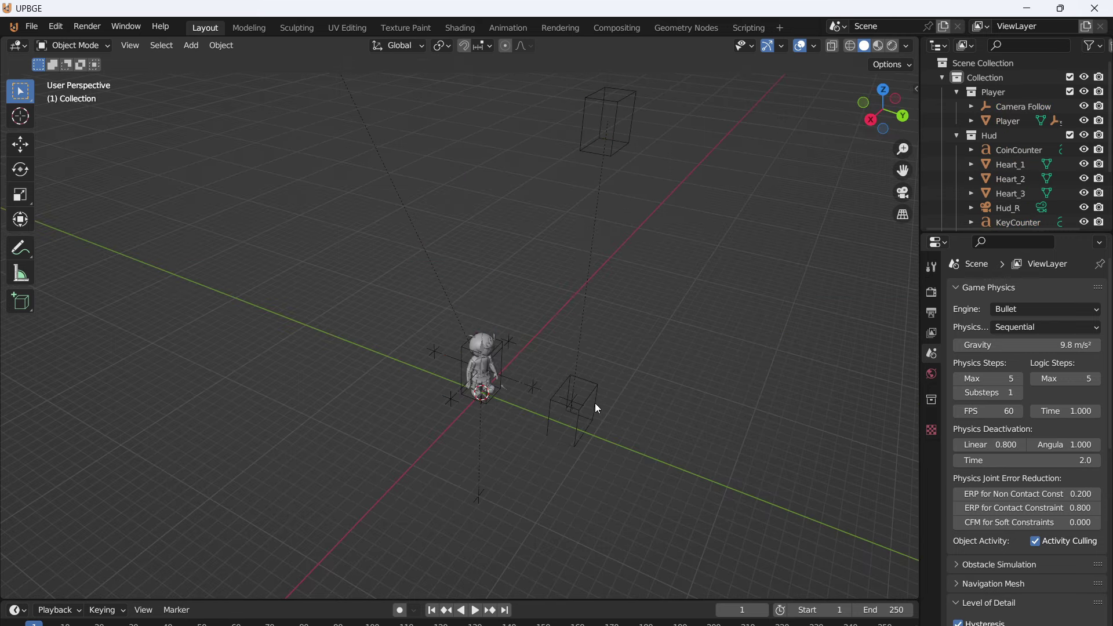
- Delete the LadderLock box beside the player and the linked box high above it
left_click(597, 408)
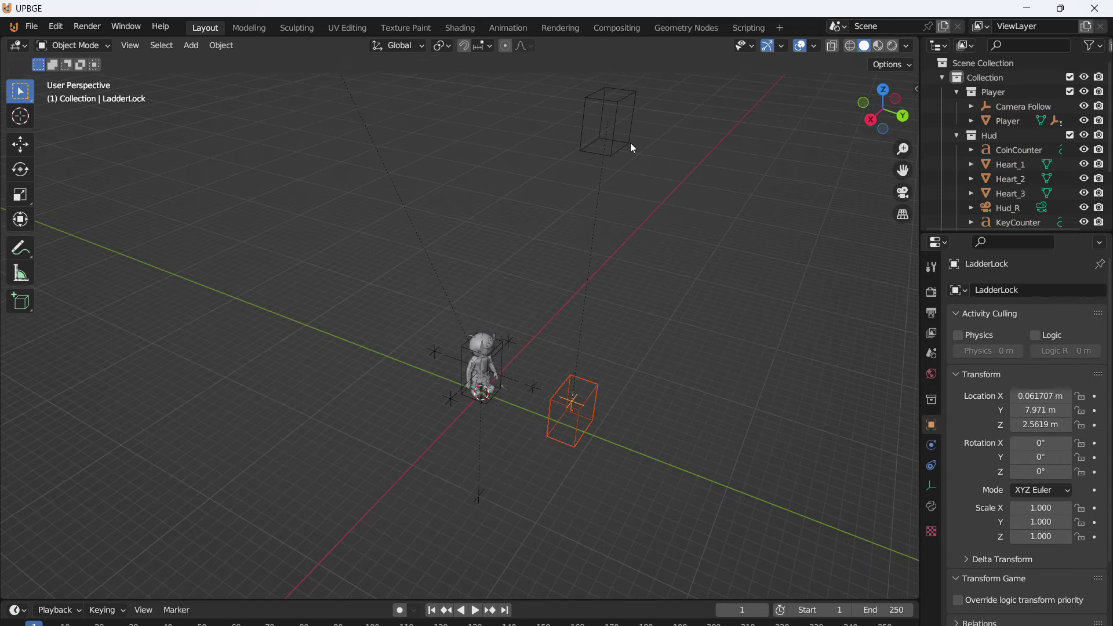
left_click(597, 155, "shift")
key("x")
left_click(647, 210)
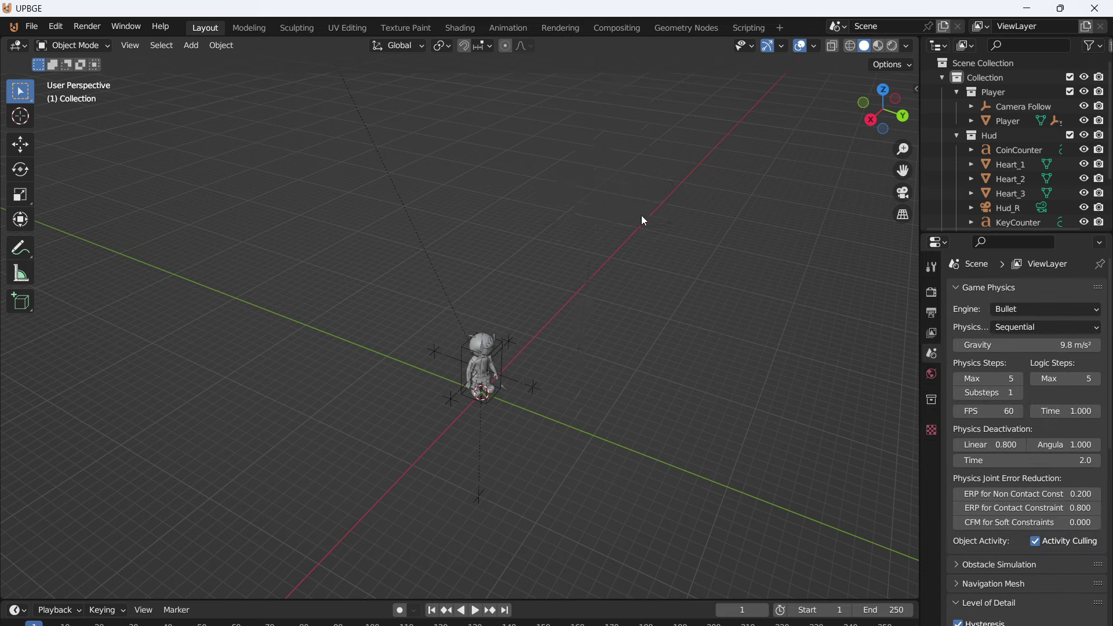
- Delete the SetPlayerFloor empty below the player
scroll(440, 405, "down", 3)
scroll(425, 435, "up", 3)
left_click(493, 496)
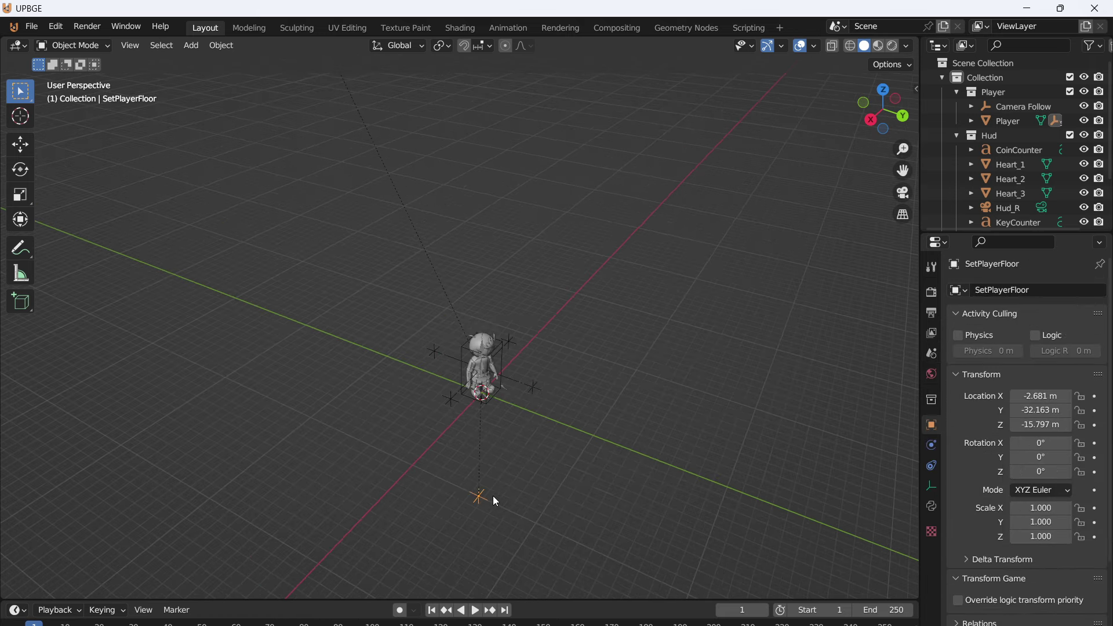
key("Delete")
- Add a ground plane at the origin, scale it to about 30, and test-run the game with the player on it
scroll(489, 495, "down", 5)
middle_click_drag(332, 360, 446, 414)
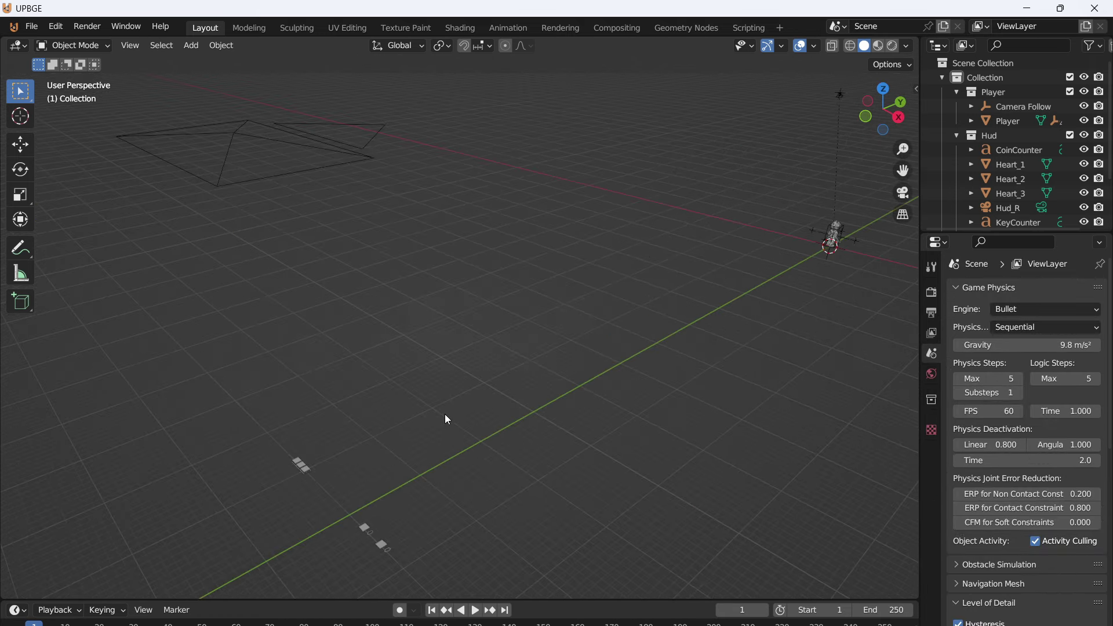
scroll(516, 325, "down", 2)
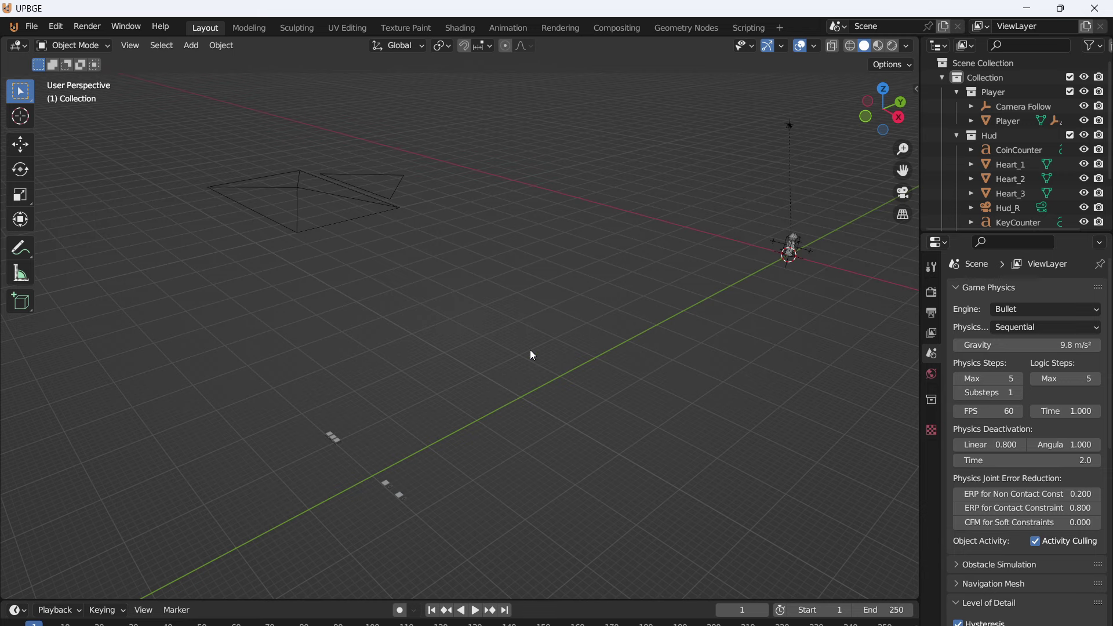
key("KP_0")
key("shift+a")
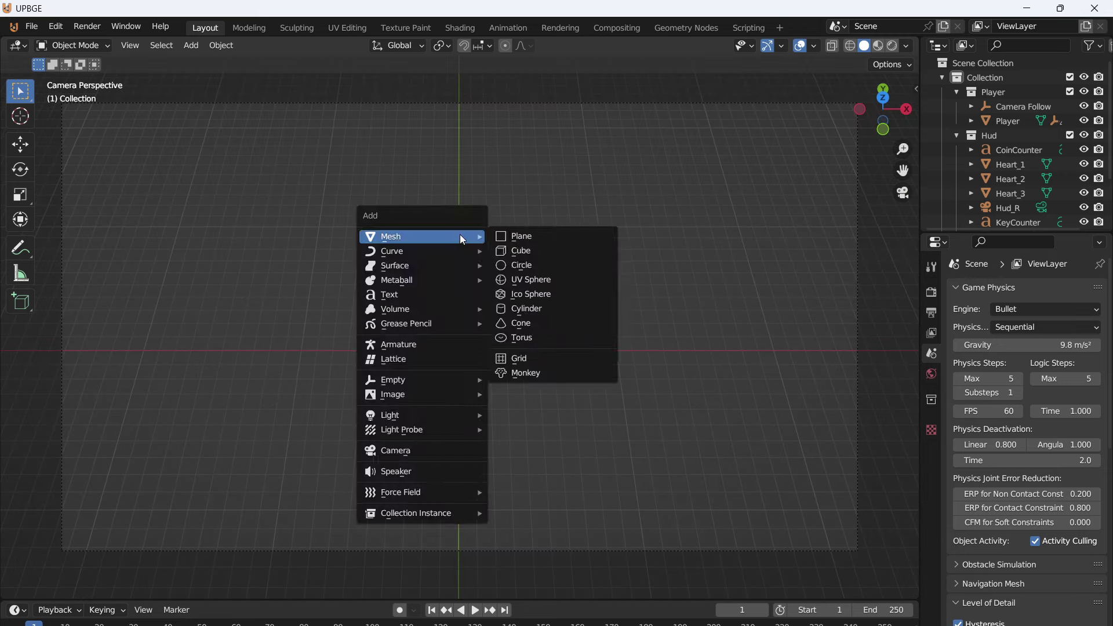
left_click(513, 236)
key("s")
left_click(462, 308)
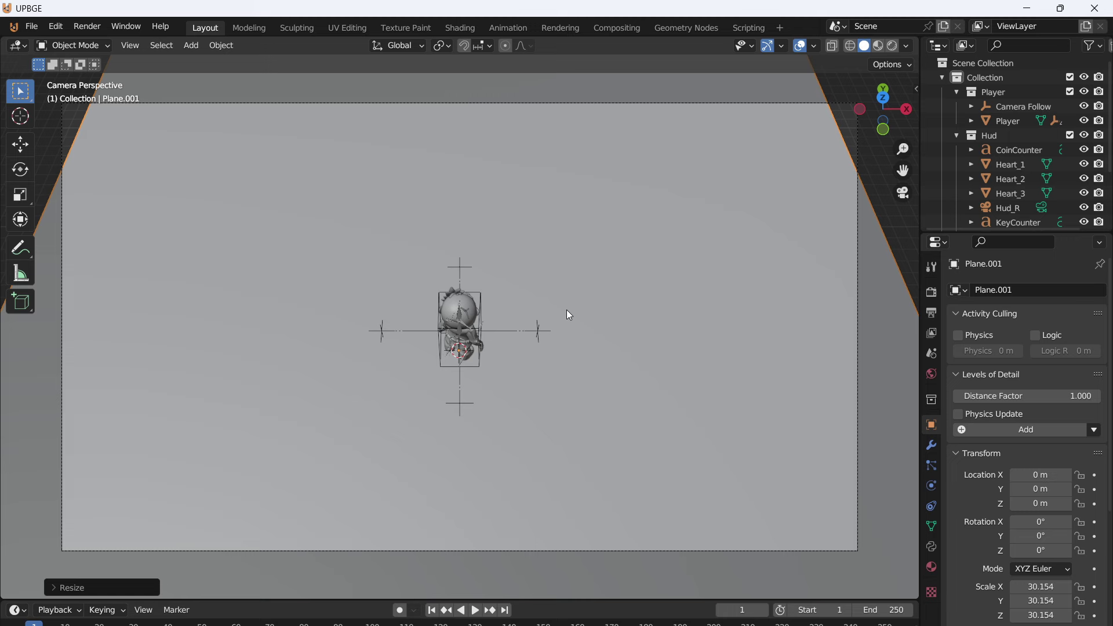
key("p")
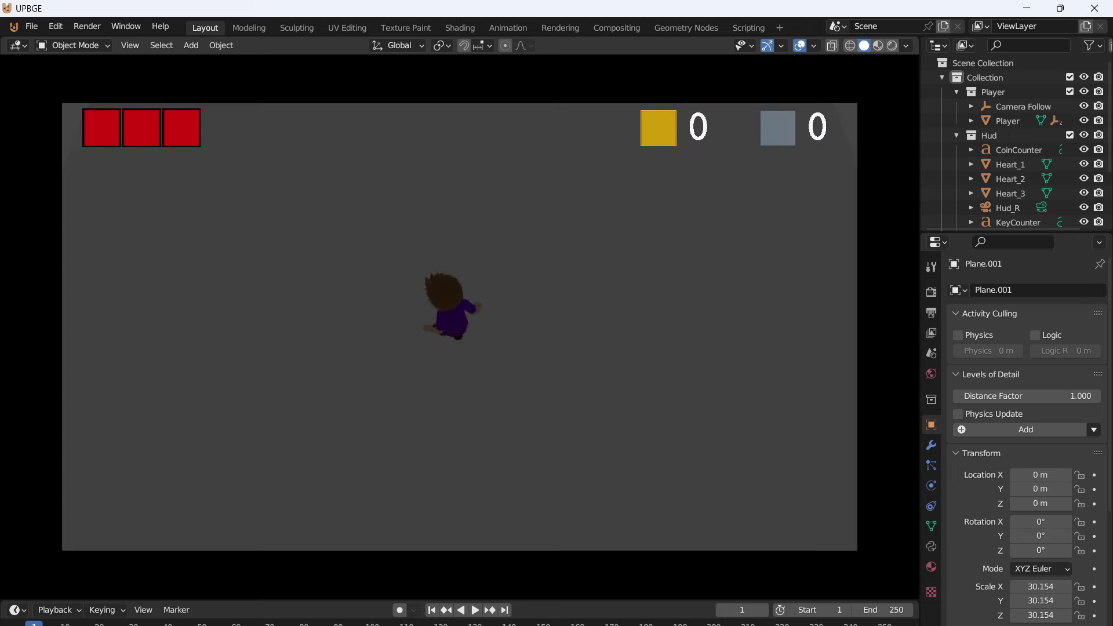
key("Escape")
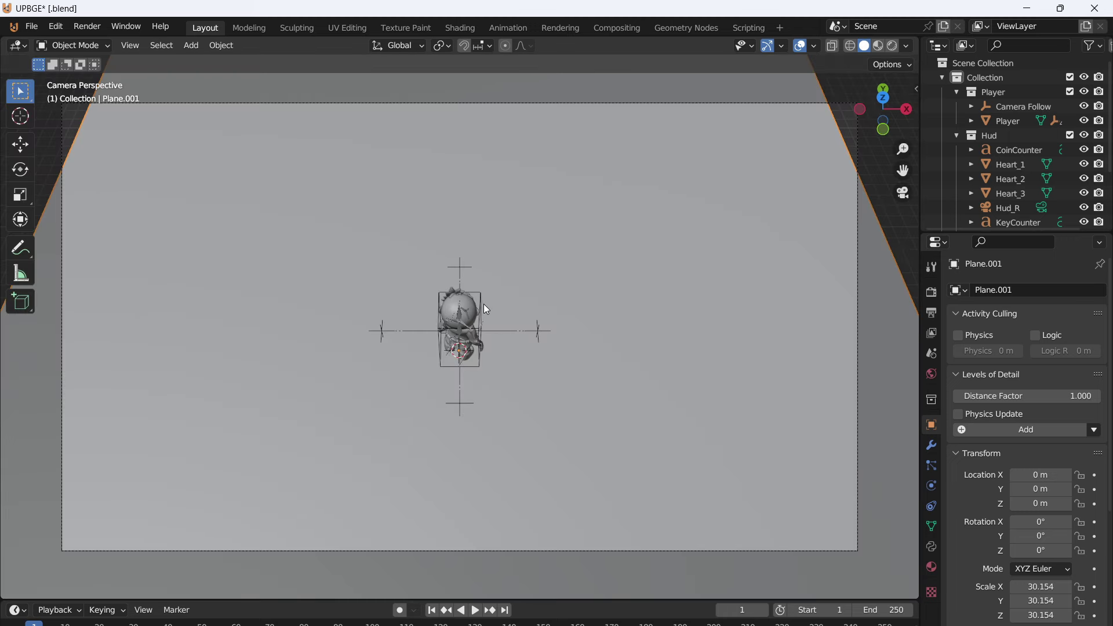
- Select the player's armature and load the PlayerMovement logic tree in the node editor
left_click(467, 312)
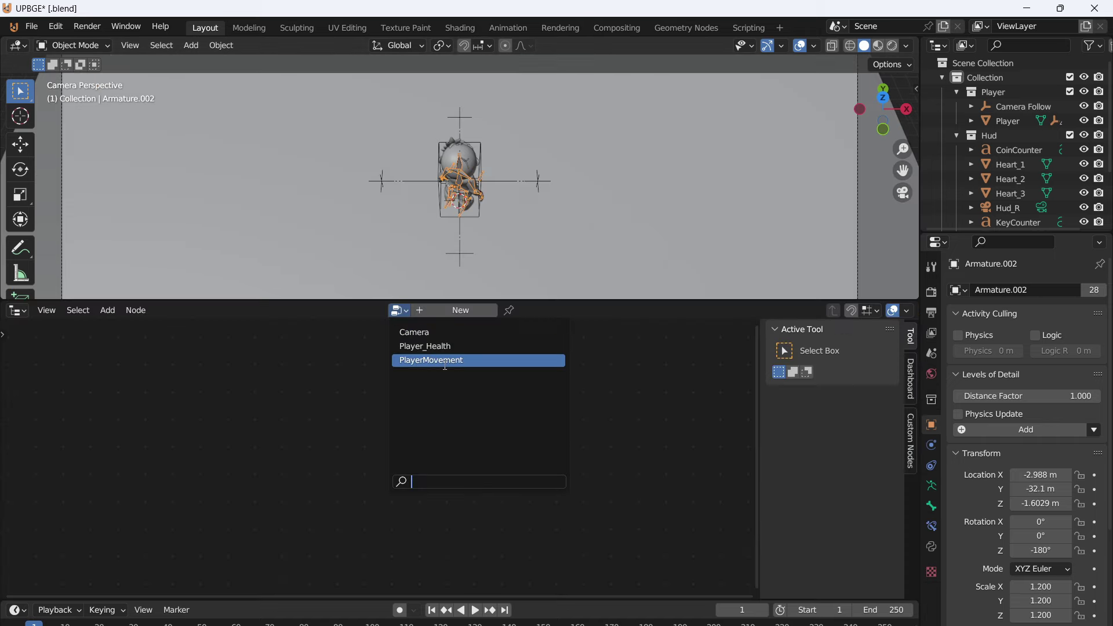
left_click(445, 360)
scroll(437, 513, "up", 5)
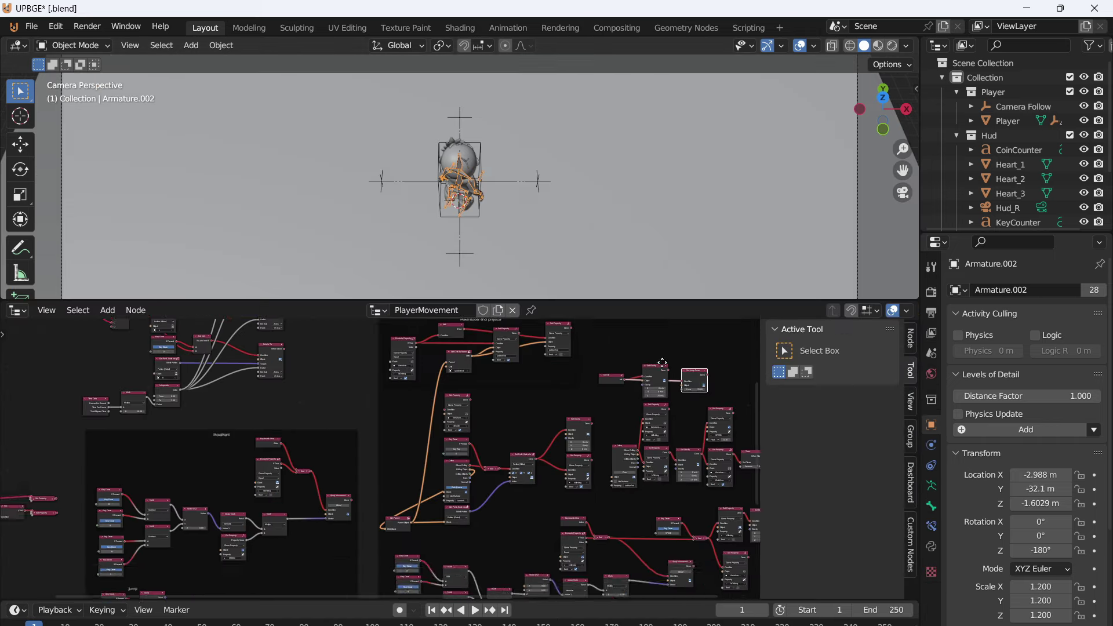
- Turn off Use Material on the Collision node that sets IsOnGround, and test-run the game
middle_click_drag(477, 513, 395, 493)
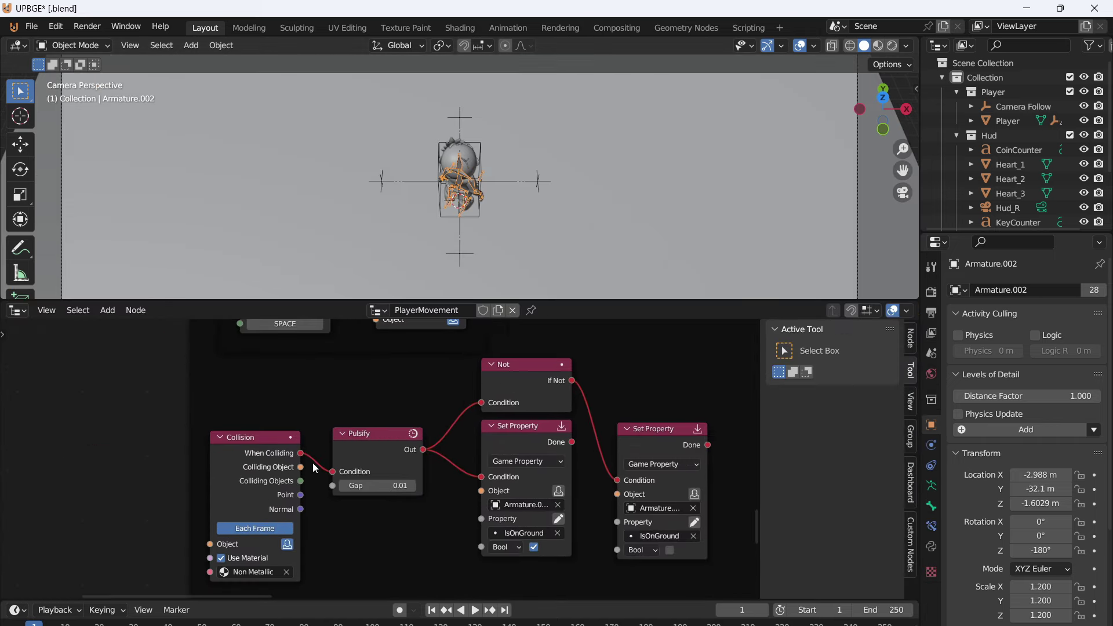
scroll(286, 516, "up", 3)
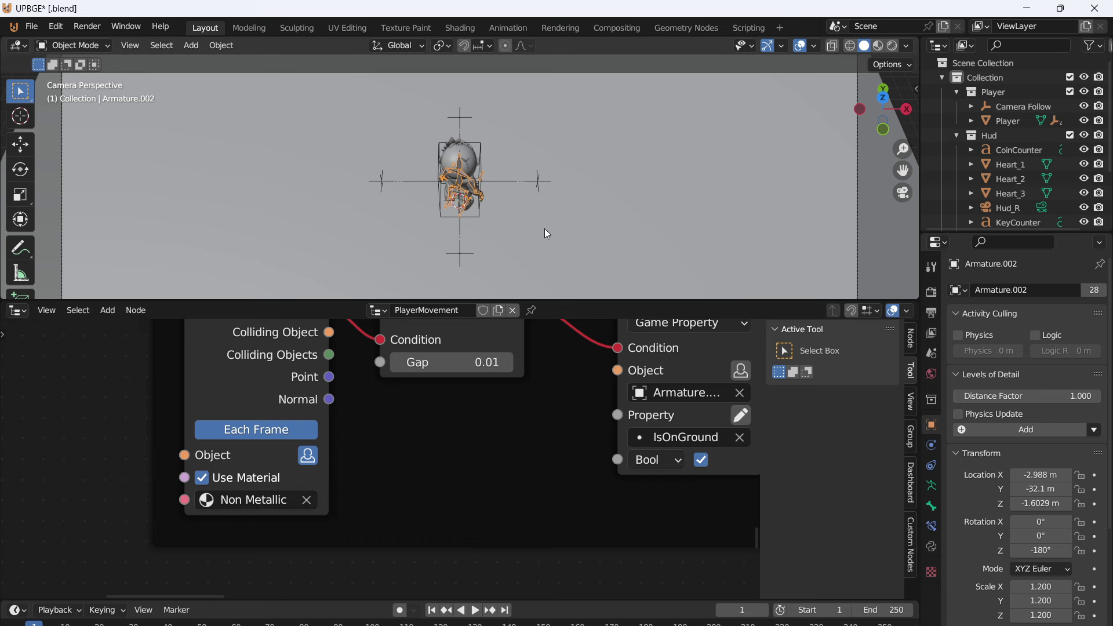
scroll(474, 195, "down", 4)
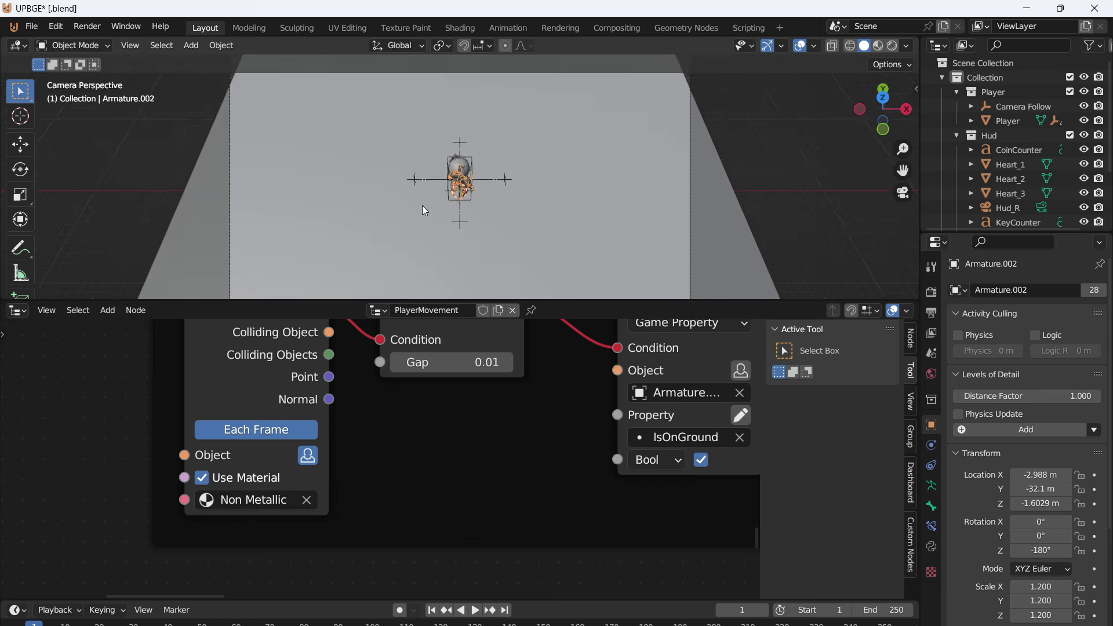
scroll(422, 206, "down", 2)
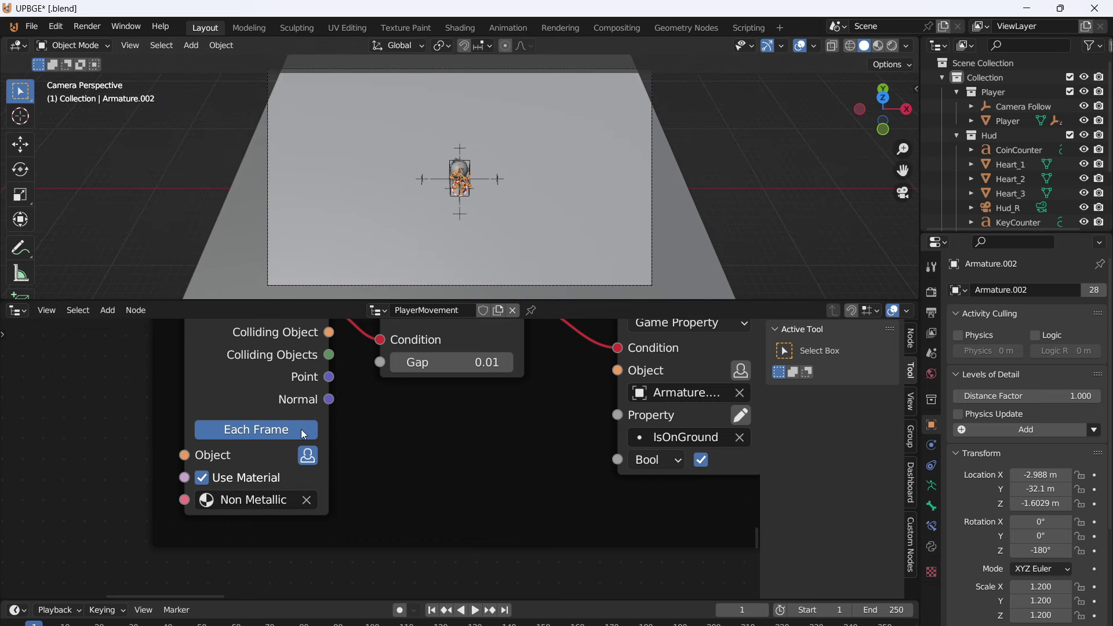
left_click(201, 477)
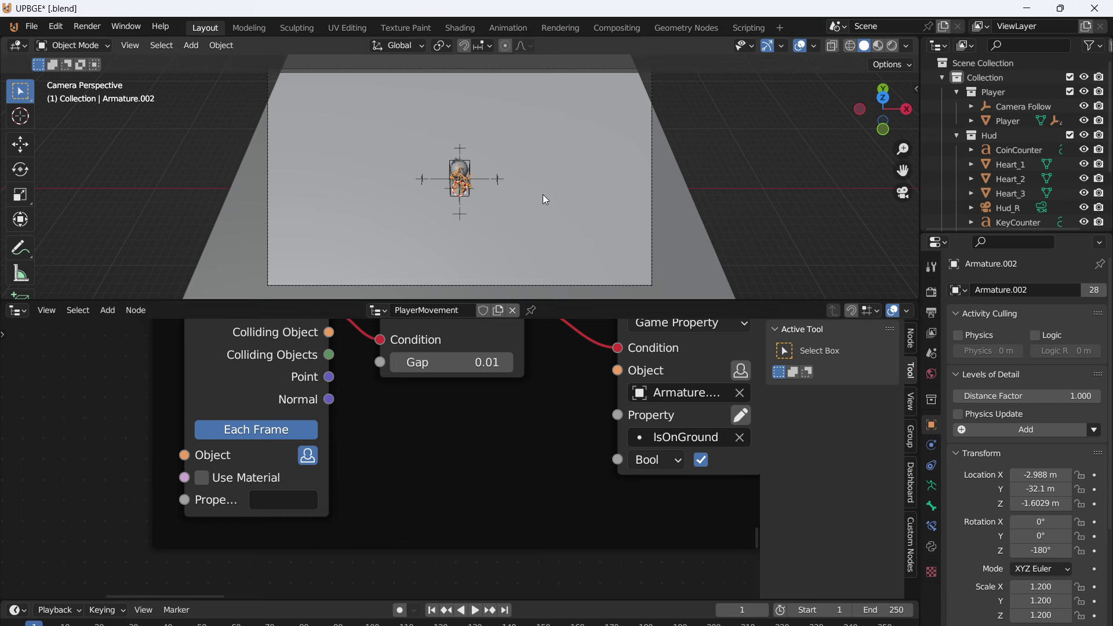
key("p")
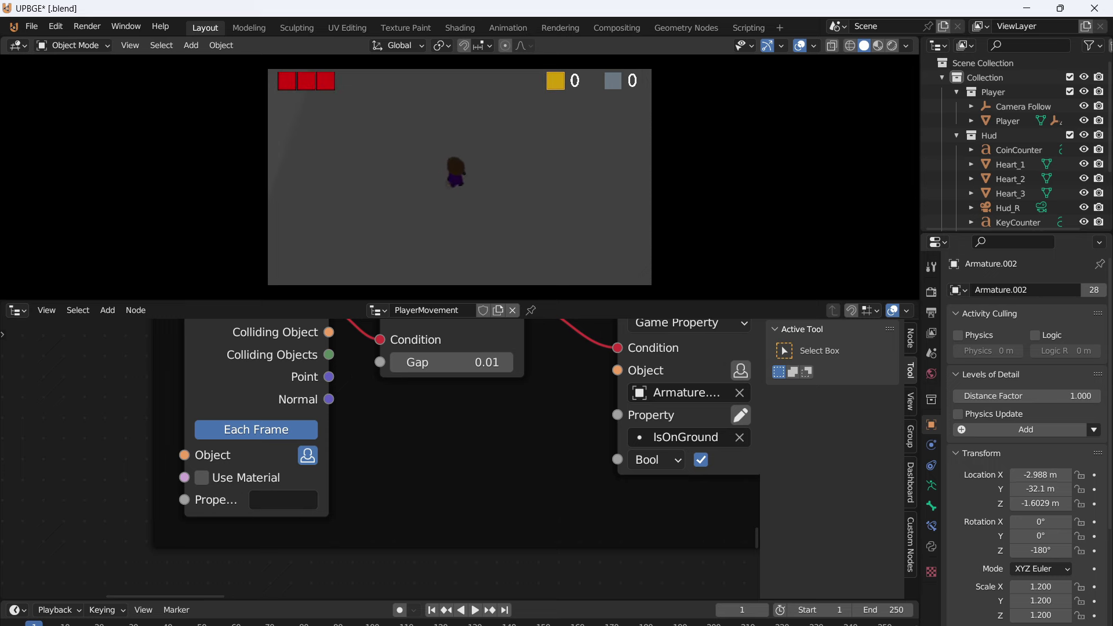
key("Escape")
- Set the scene's output frame rate to 60 fps
left_click(931, 342)
left_click(932, 313)
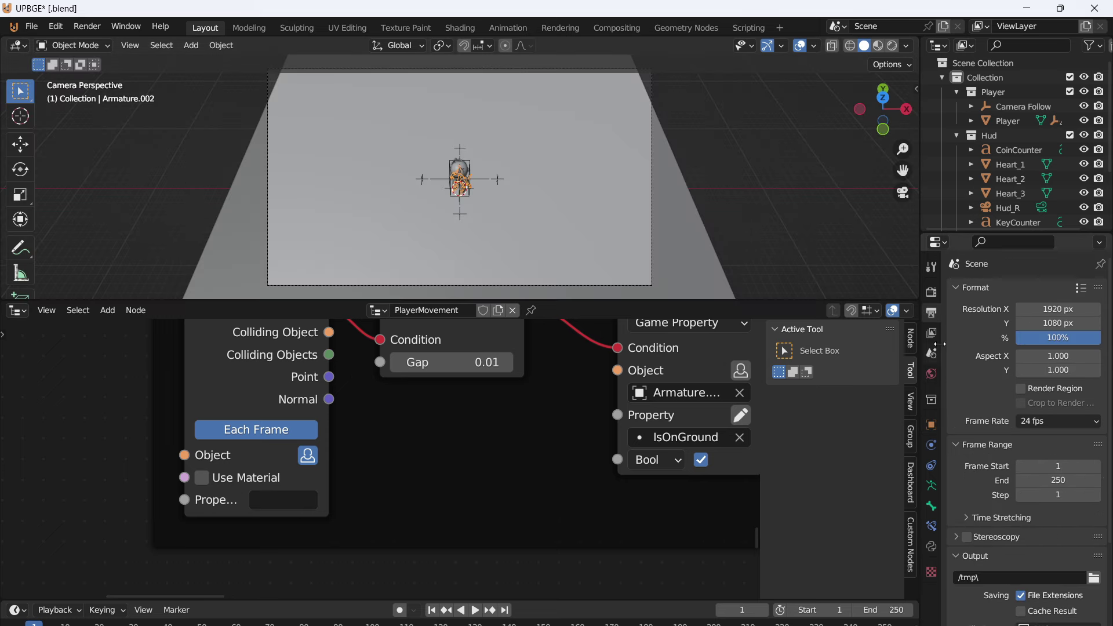
left_click(1053, 420)
left_click(1063, 538)
- Switch the viewport to rendered shading, add a Sun light and move it up away from the player
left_click(892, 45)
key("shift+a")
mouse_move(497, 393)
left_click(604, 410)
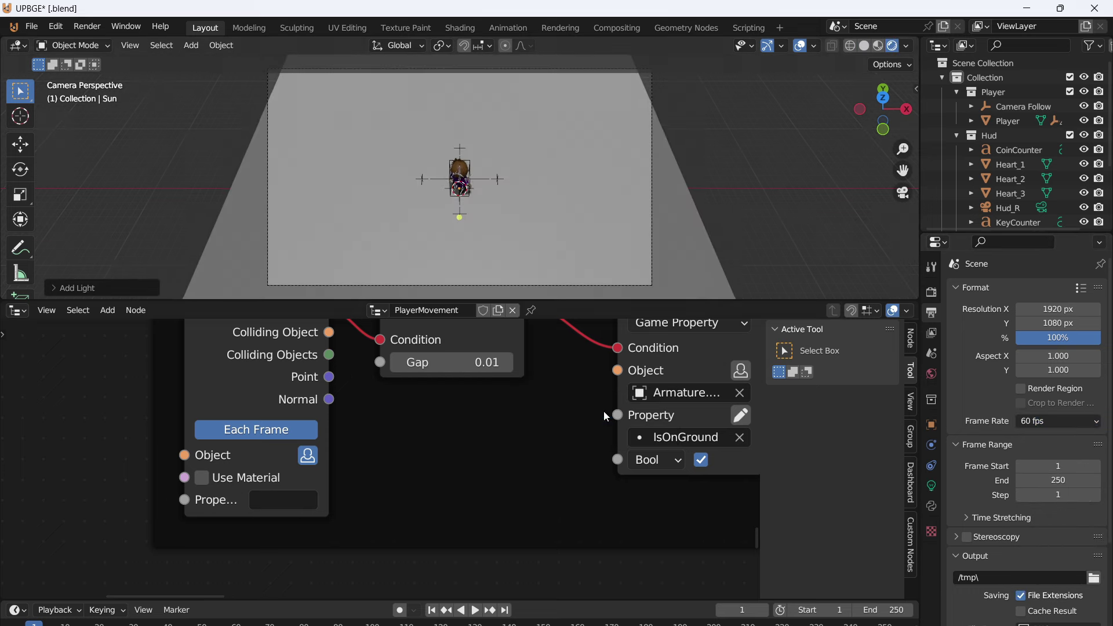
key("g")
left_click(652, 85)
- Test-run the game, walking the player around the plane in all four directions
key("p")
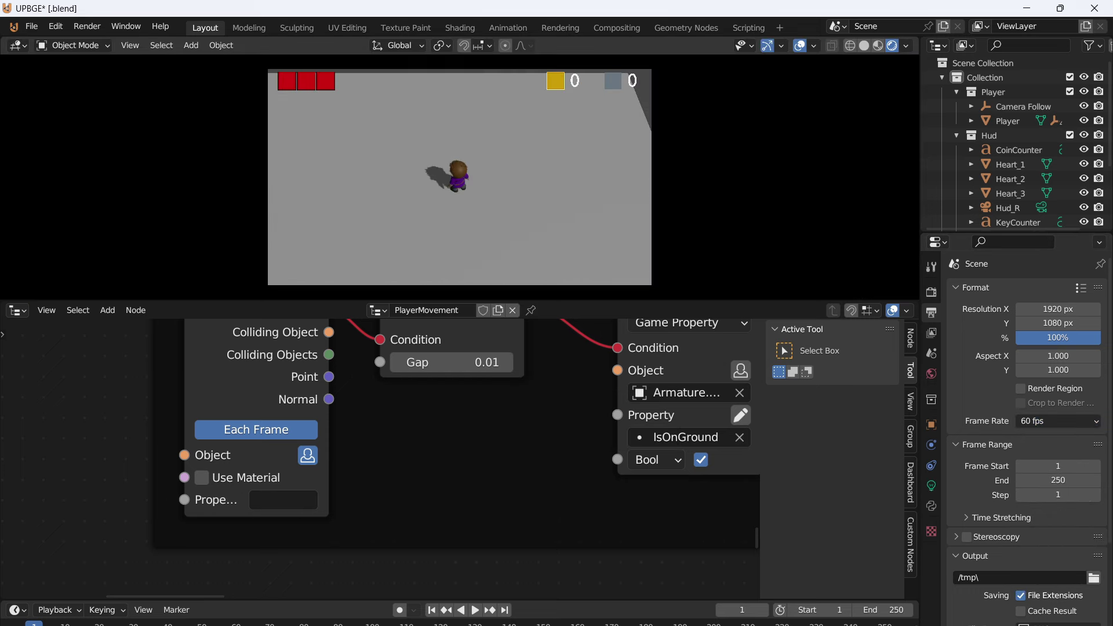
key("w")
key("a")
key("s")
key("d")
key("w")
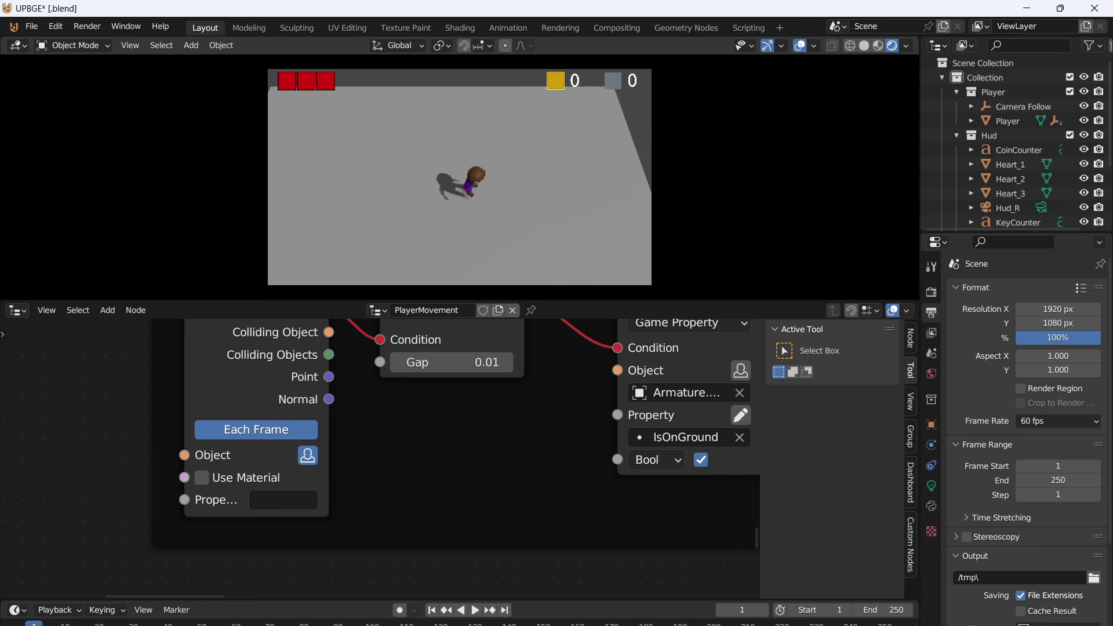
key("s")
key("a")
key("w")
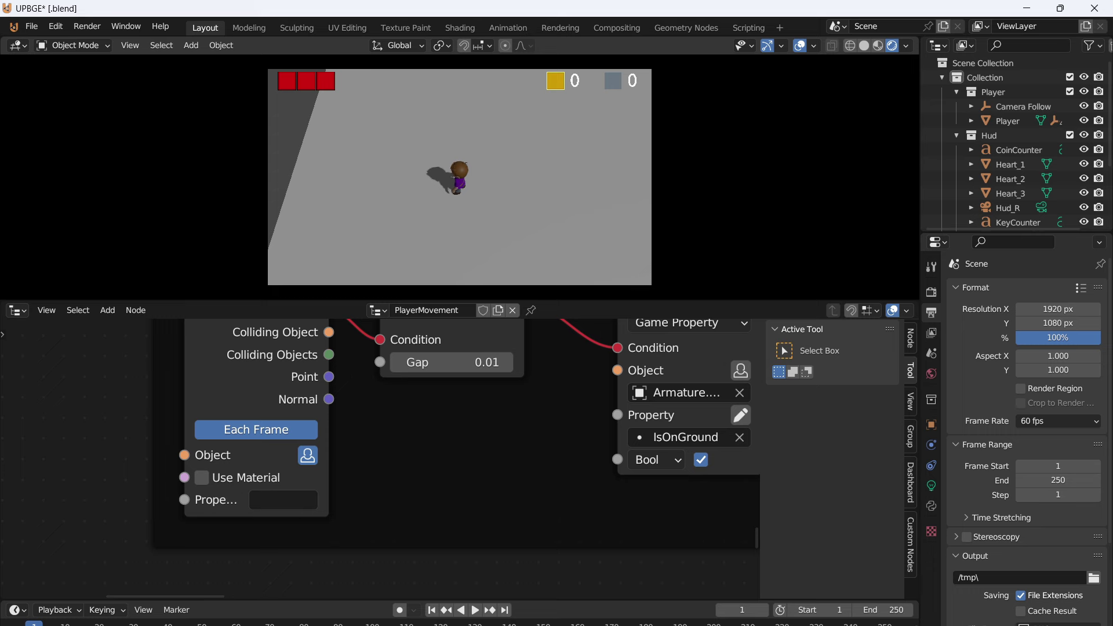
key("Escape")
- Delete the ground plane under the player
left_click(562, 152)
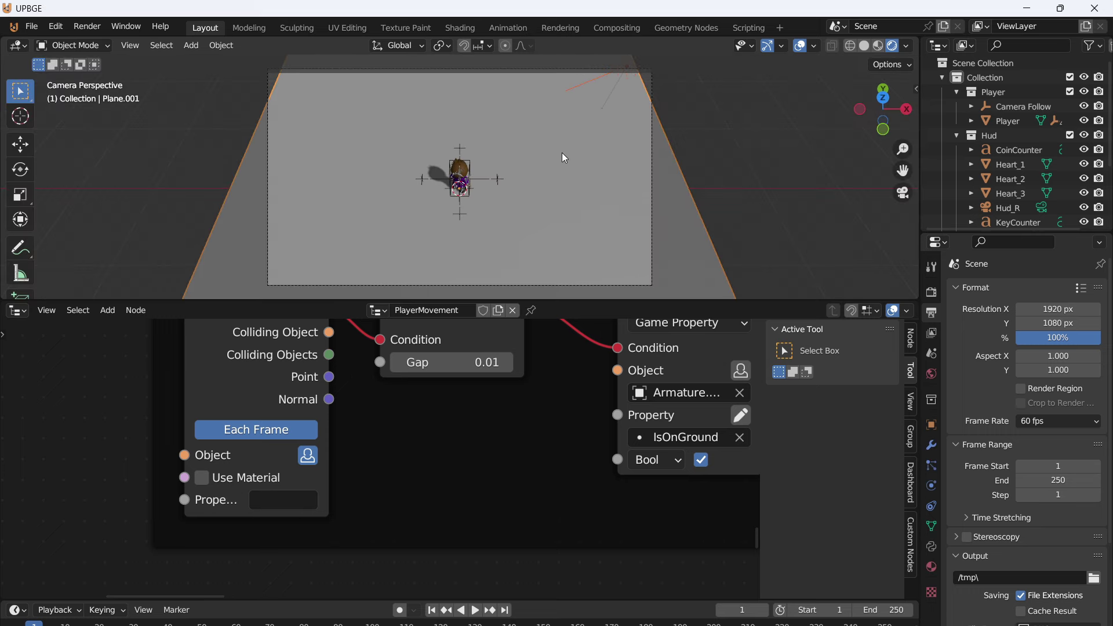
key("x")
left_click(562, 151)
middle_click_drag(561, 151, 573, 246)
- Open the recent file Level_1.blend
left_click(31, 26)
mouse_move(74, 70)
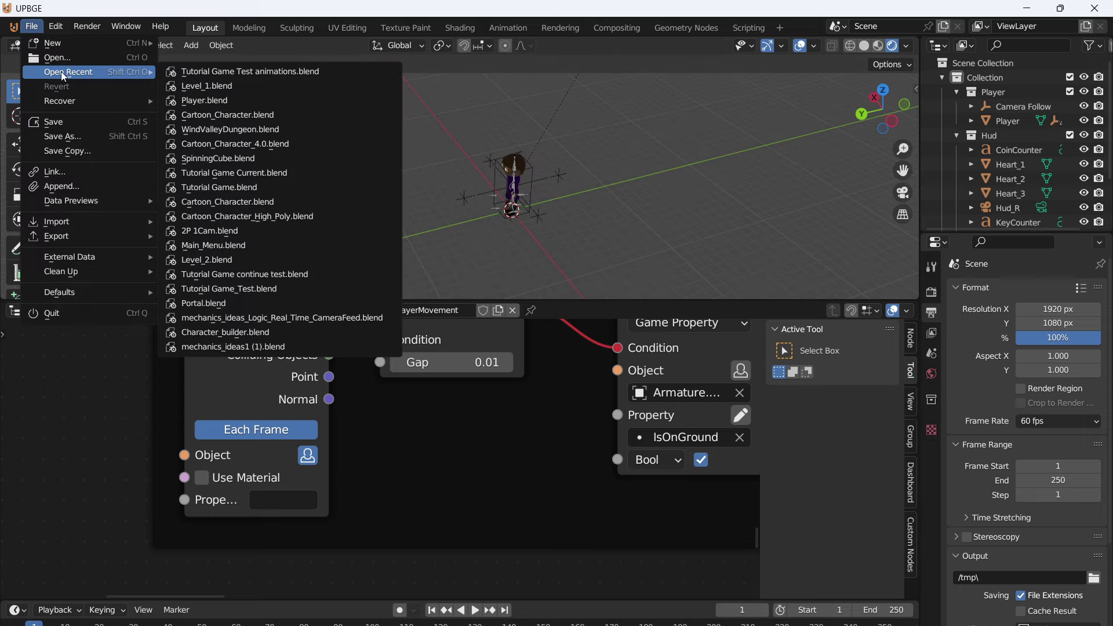
left_click(257, 88)
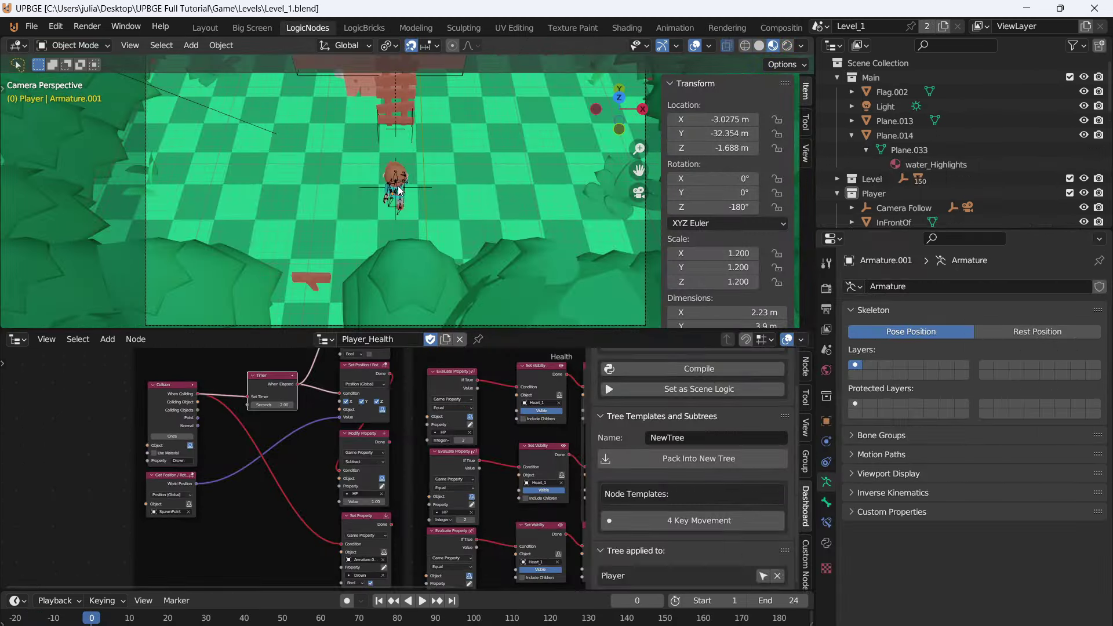
- Test-run the level with its existing player
left_click(398, 188)
key("g")
key("Escape")
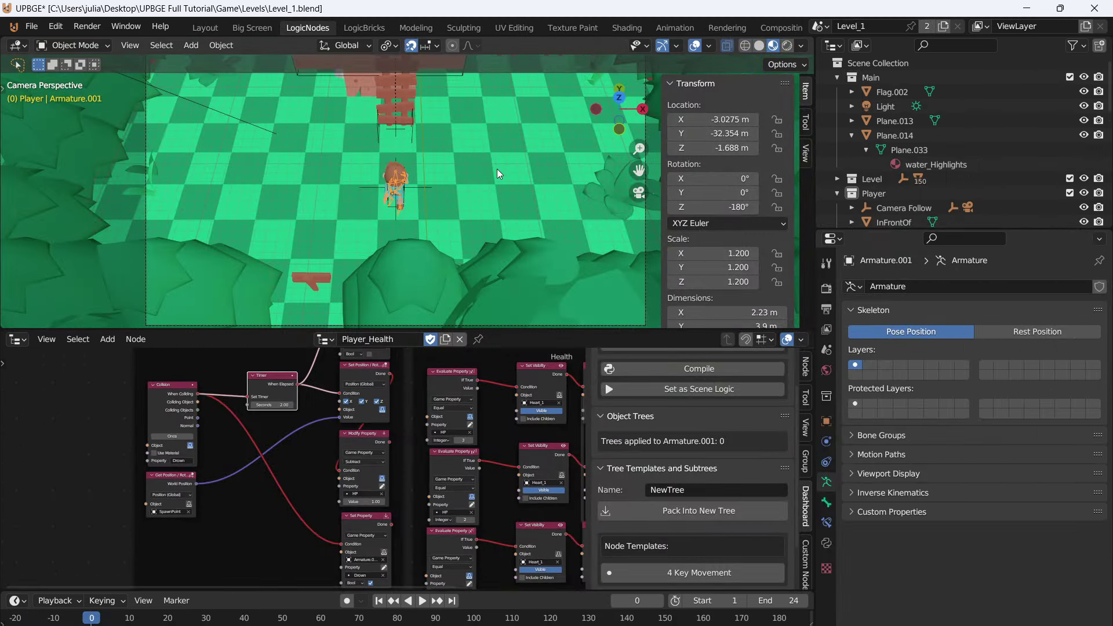
key("p")
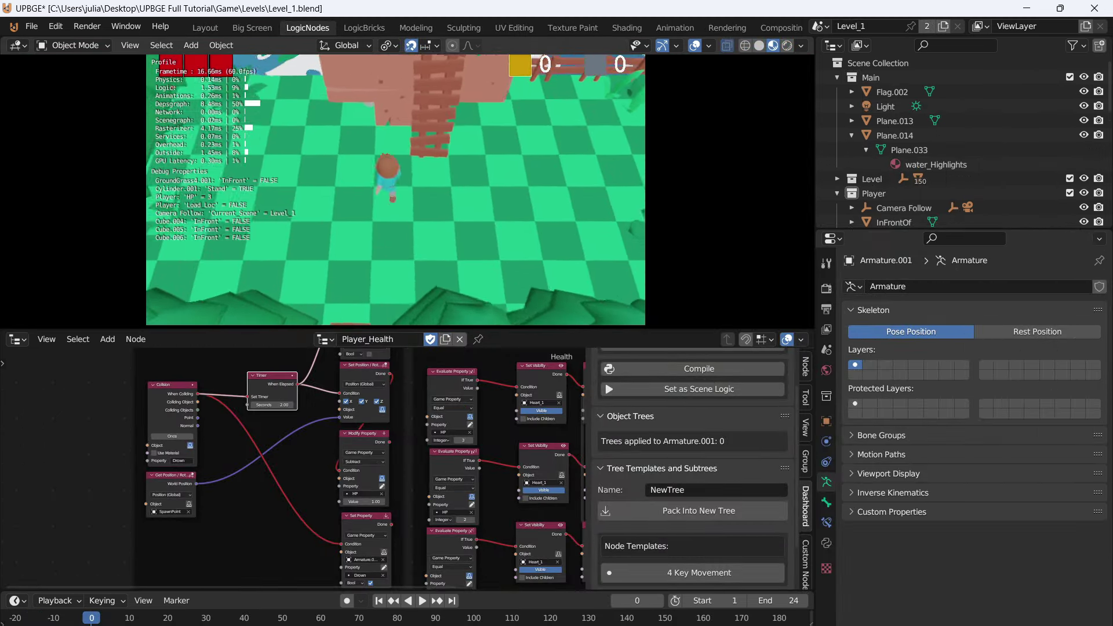
key("Escape")
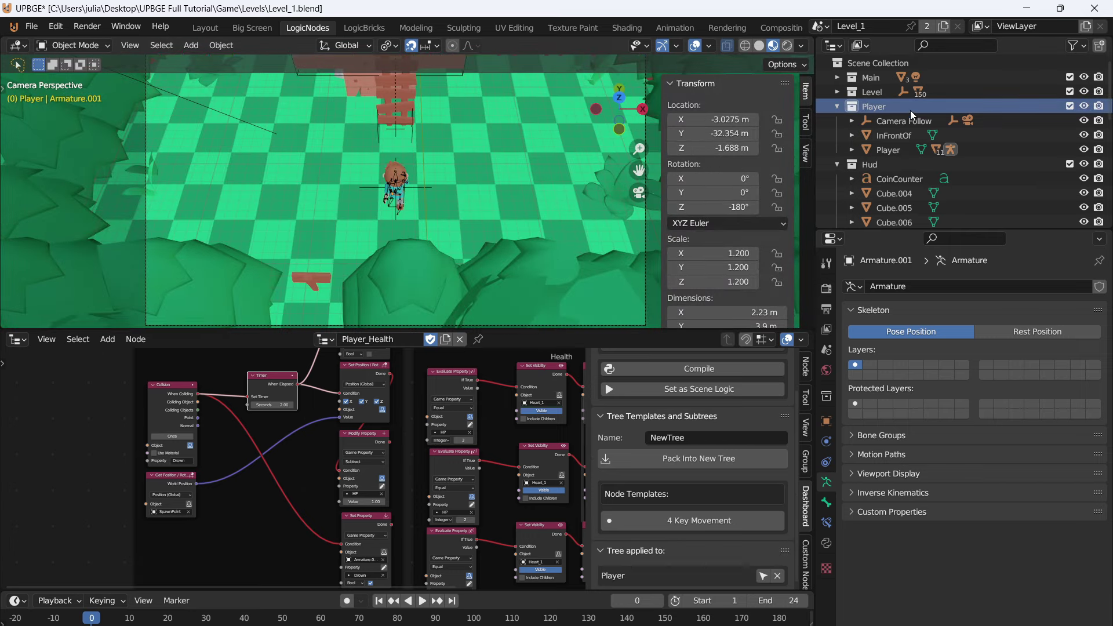
- Remove the level's old Player and Hud collections together with all their objects
right_click(911, 109)
left_click(829, 175)
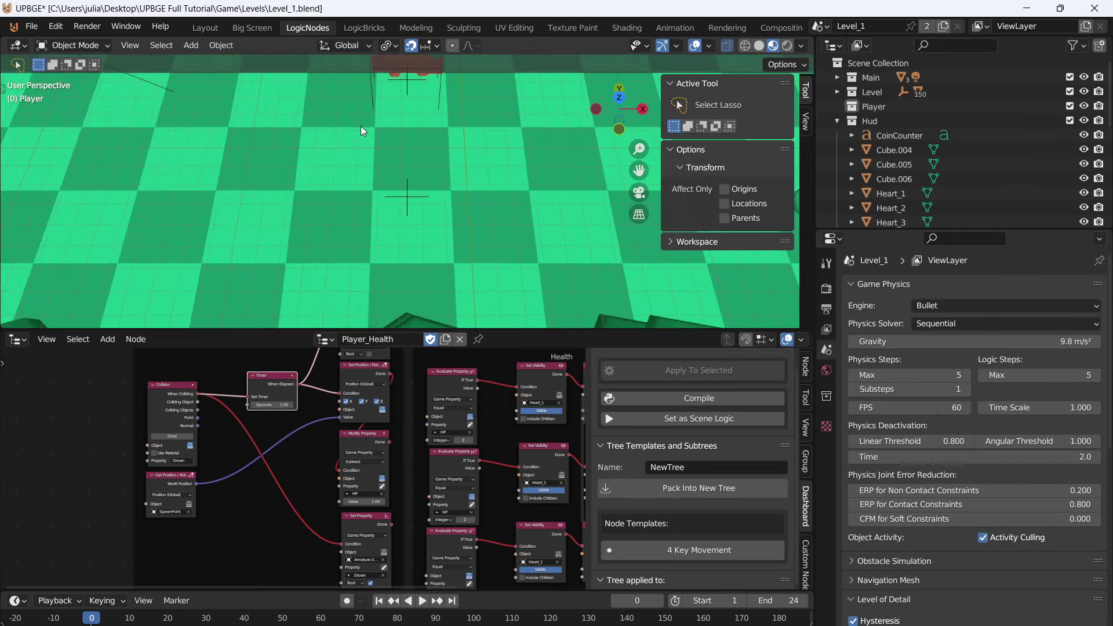
middle_click_drag(361, 127, 410, 193)
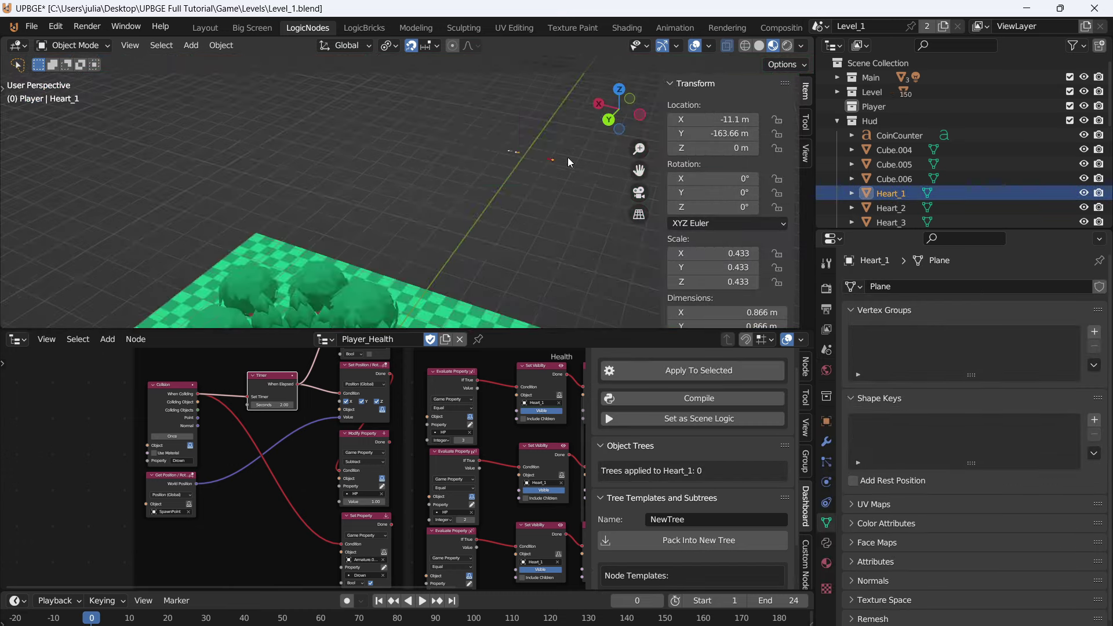
key("KP_7")
key("KP_Decimal")
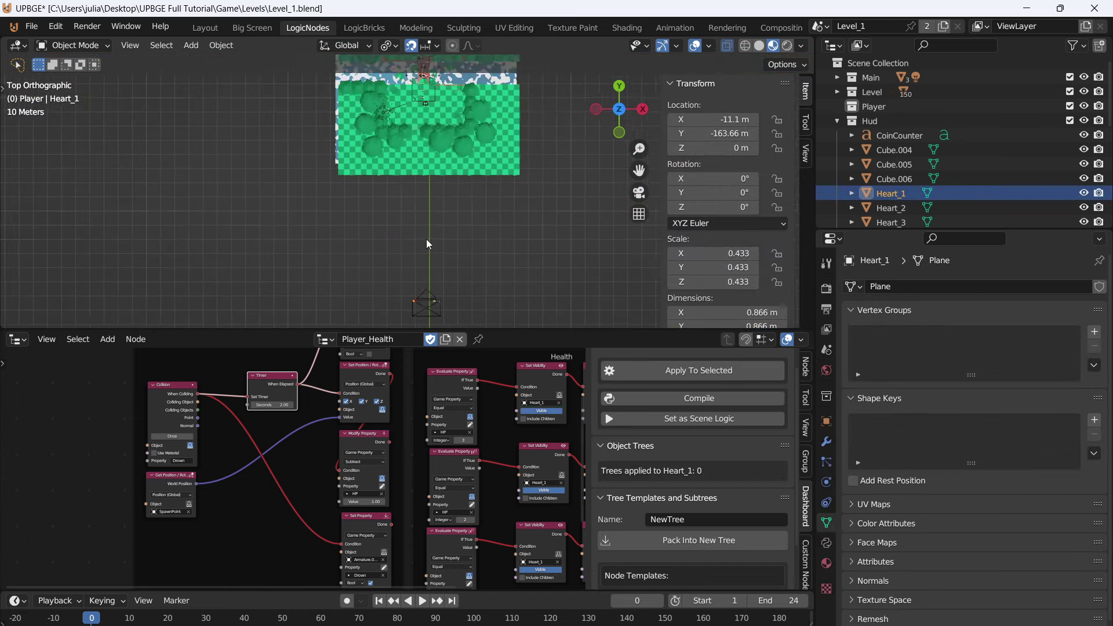
right_click(887, 122)
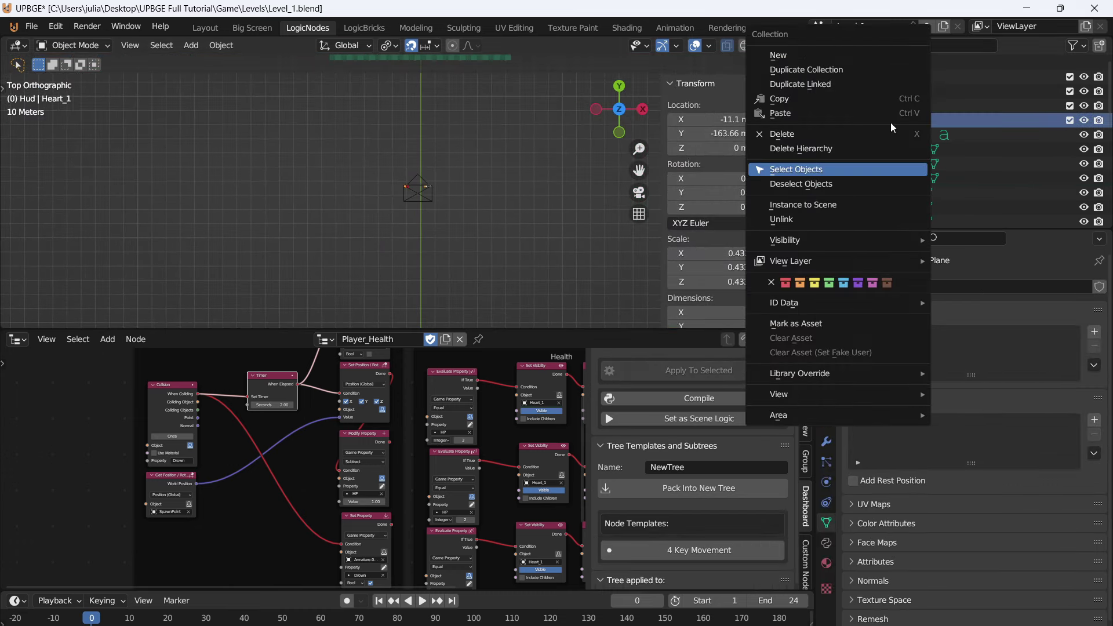
left_click(842, 169)
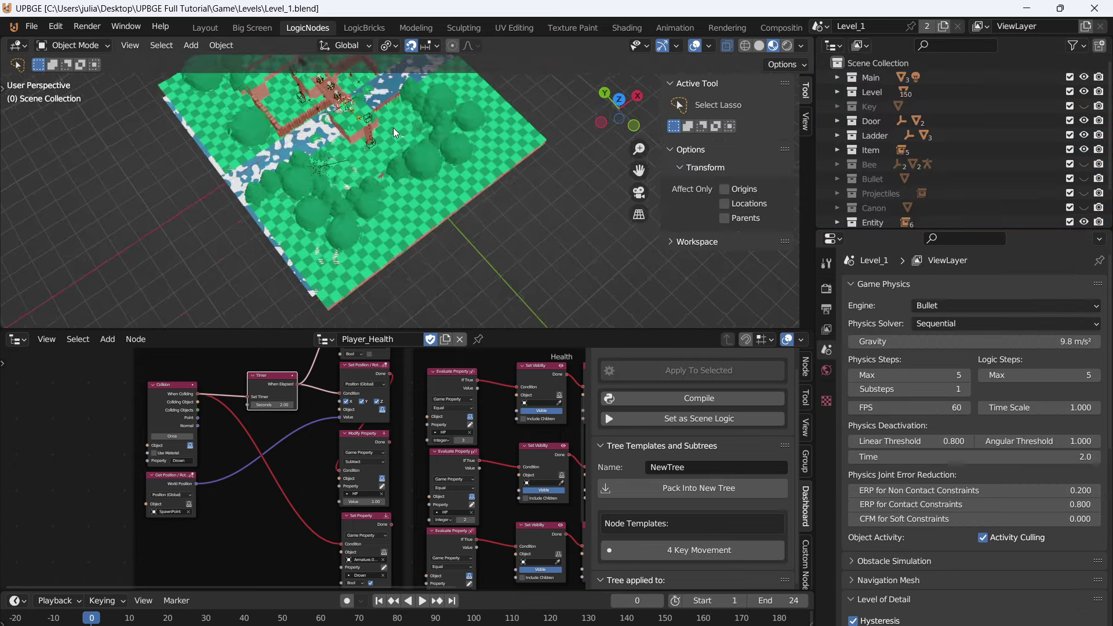
- Append the Player collection from Player.blend in the Importable_Player folder to the level
scroll(393, 128, "up", 4)
middle_click_drag(393, 127, 484, 228, "shift")
left_click(31, 26)
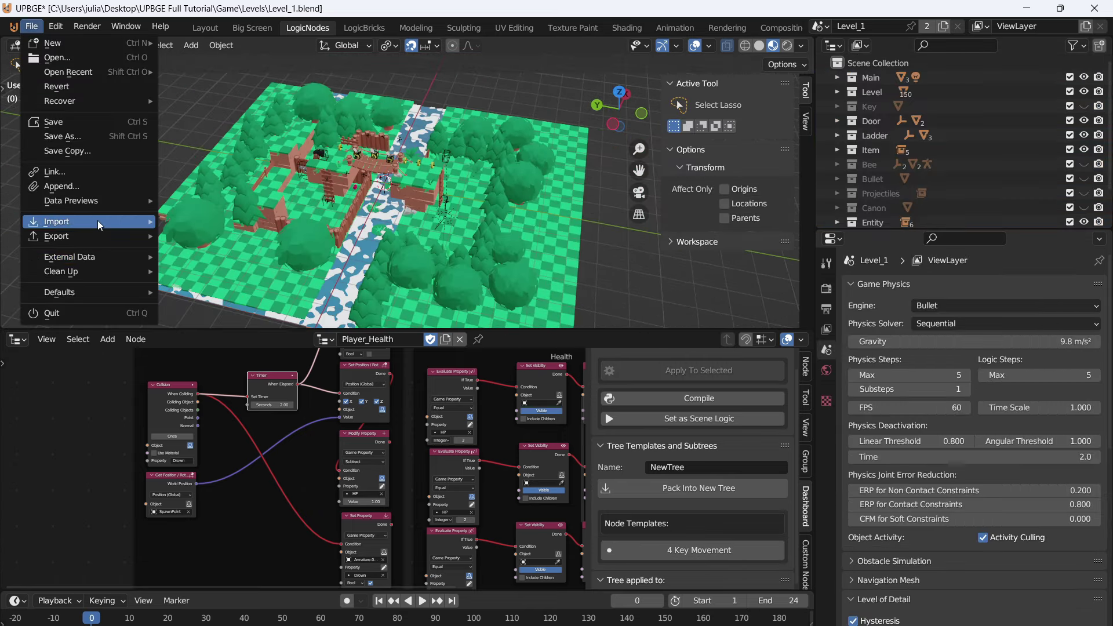
left_click(92, 190)
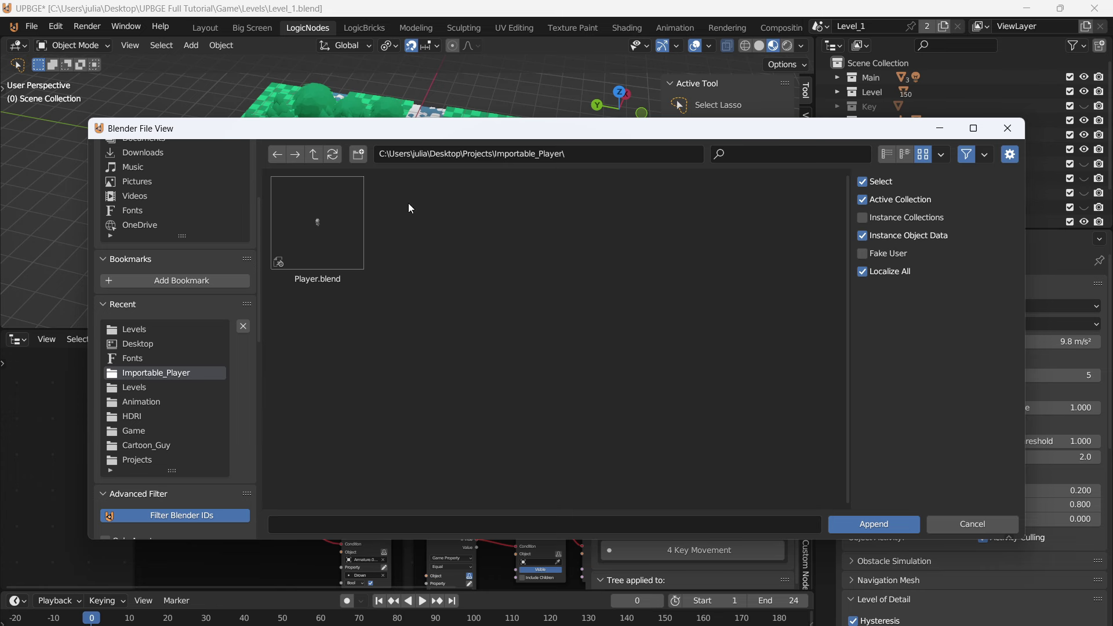
left_click(312, 243)
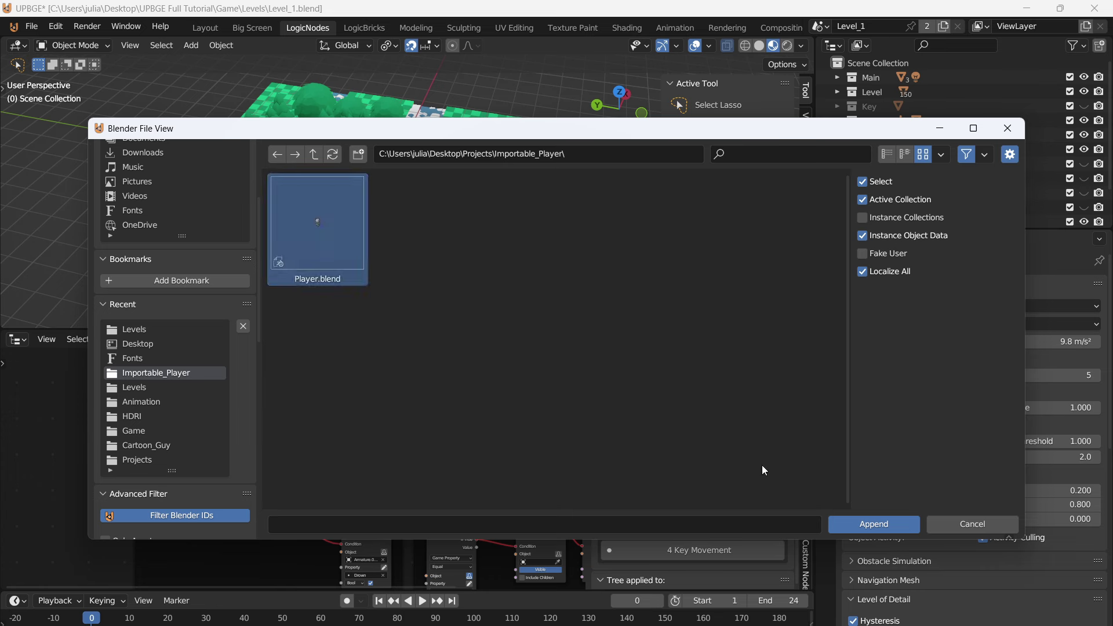
left_click(863, 524)
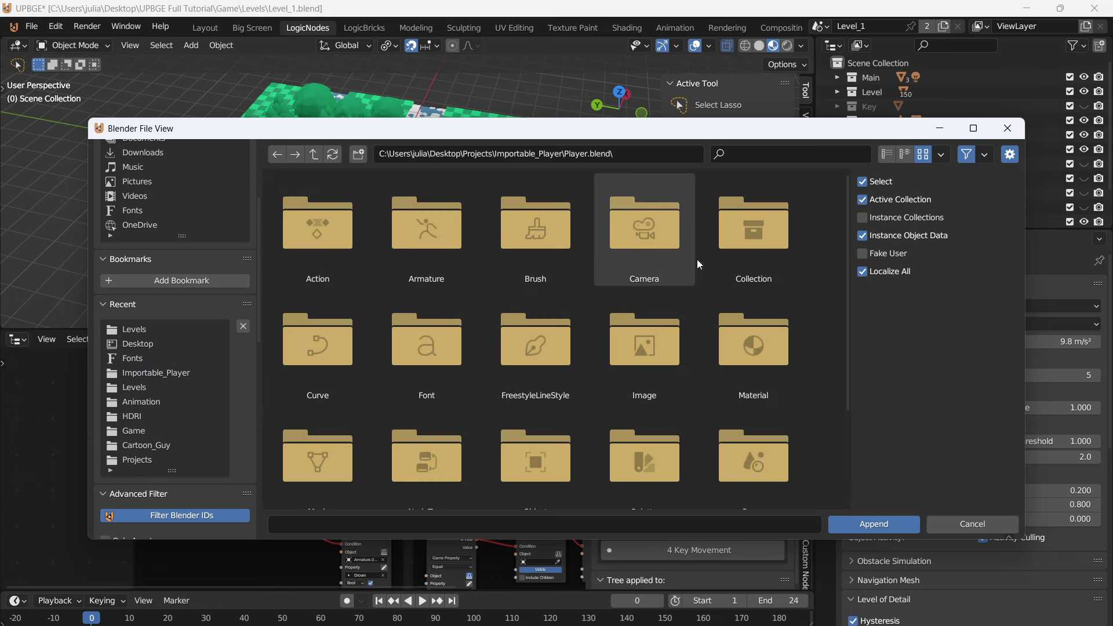
left_click(766, 251)
left_click(419, 231)
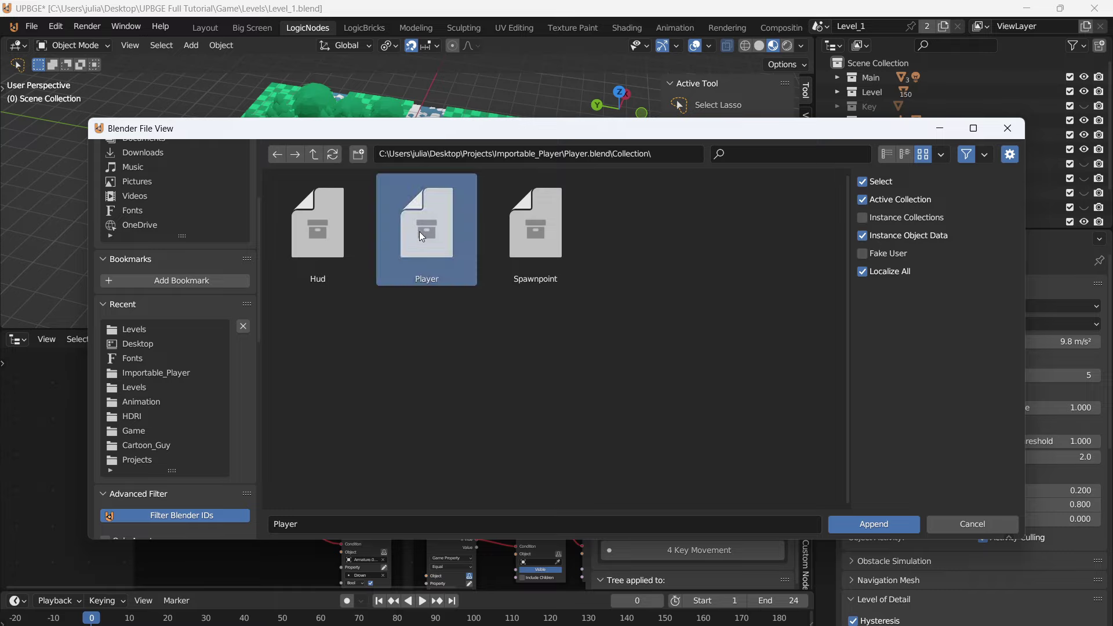
left_click(869, 524)
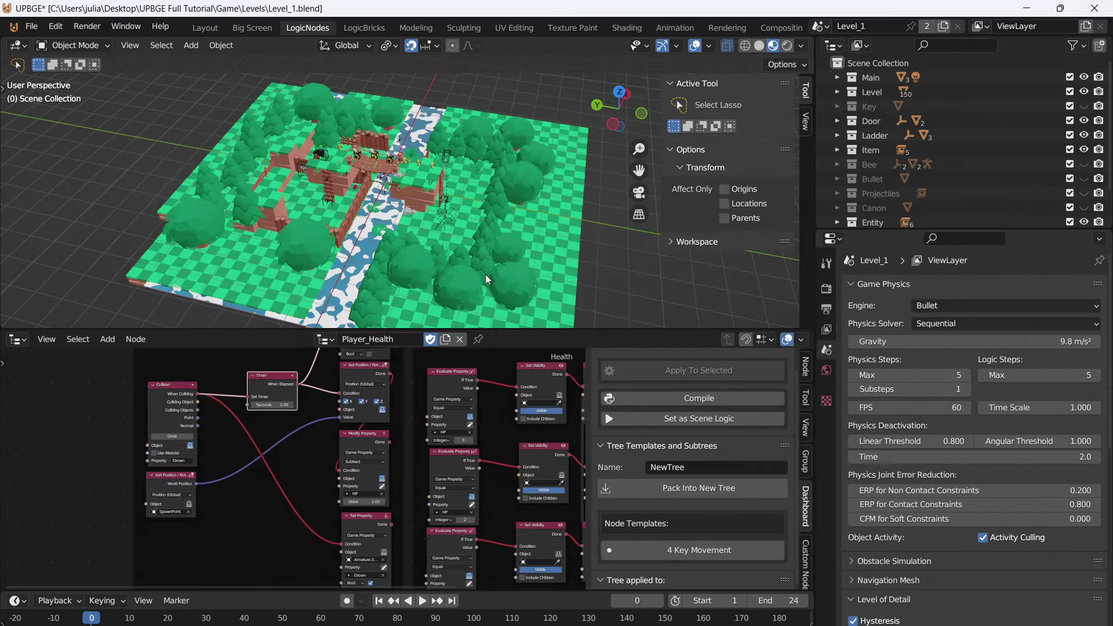
- Move the appended player objects about -32 m along the Y axis
scroll(485, 274, "up", 4)
middle_click_drag(505, 242, 533, 226)
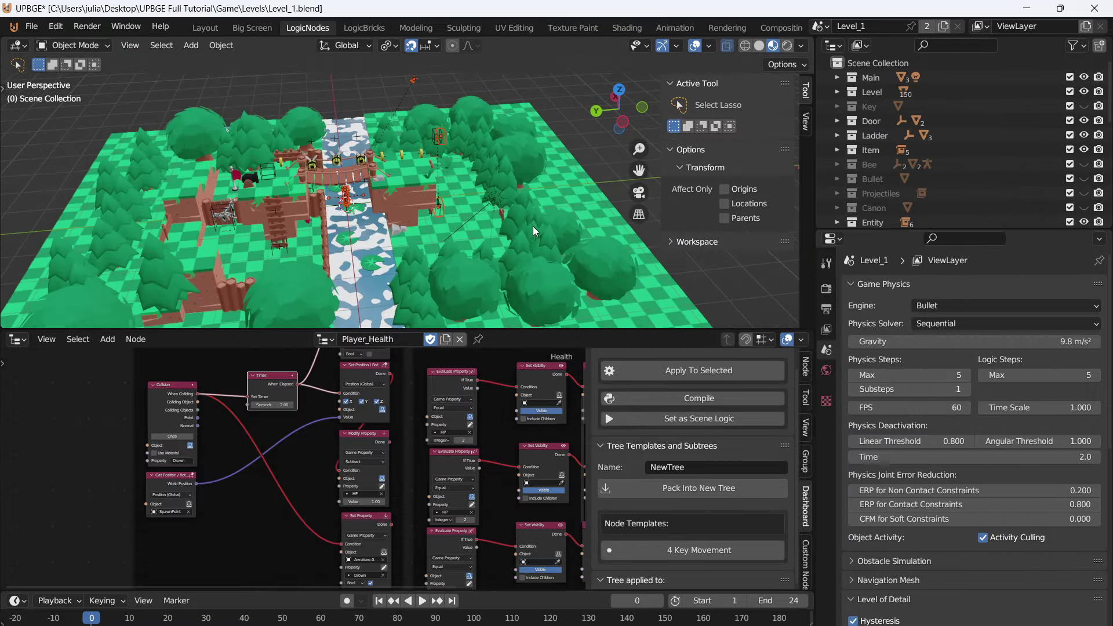
key("g")
key("y")
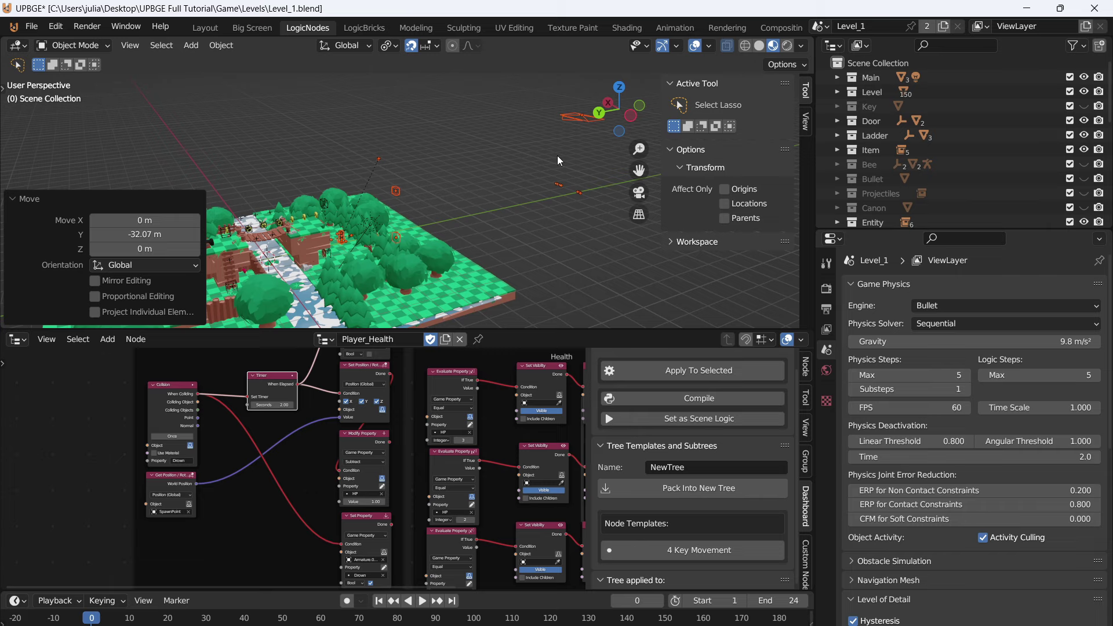
- Delete the unneeded object from the level and save the file
middle_click_drag(545, 227, 516, 148, "shift")
scroll(398, 125, "up", 5)
middle_click_drag(398, 126, 365, 255, "shift")
scroll(257, 232, "up", 3)
middle_click_drag(257, 234, 376, 116)
left_click(462, 210)
scroll(460, 207, "down", 5)
key("x")
left_click(360, 161)
middle_click_drag(321, 153, 381, 148)
key("ctrl+s")
- Test-run the level with the imported player, walking it forward and climbing the ladder
key("p")
key("w")
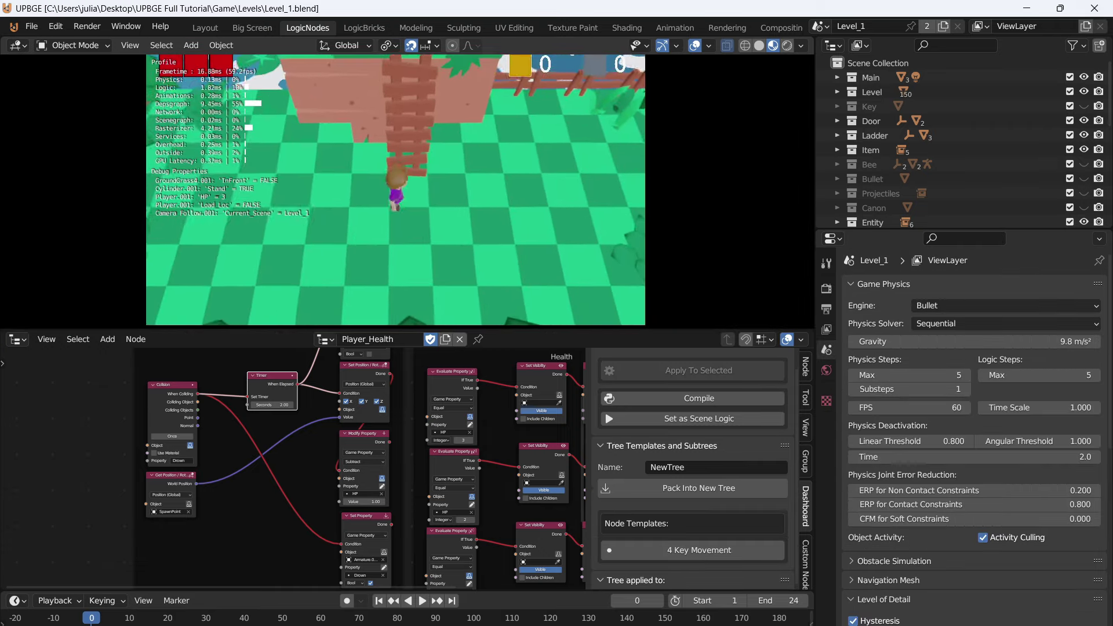
key("w")
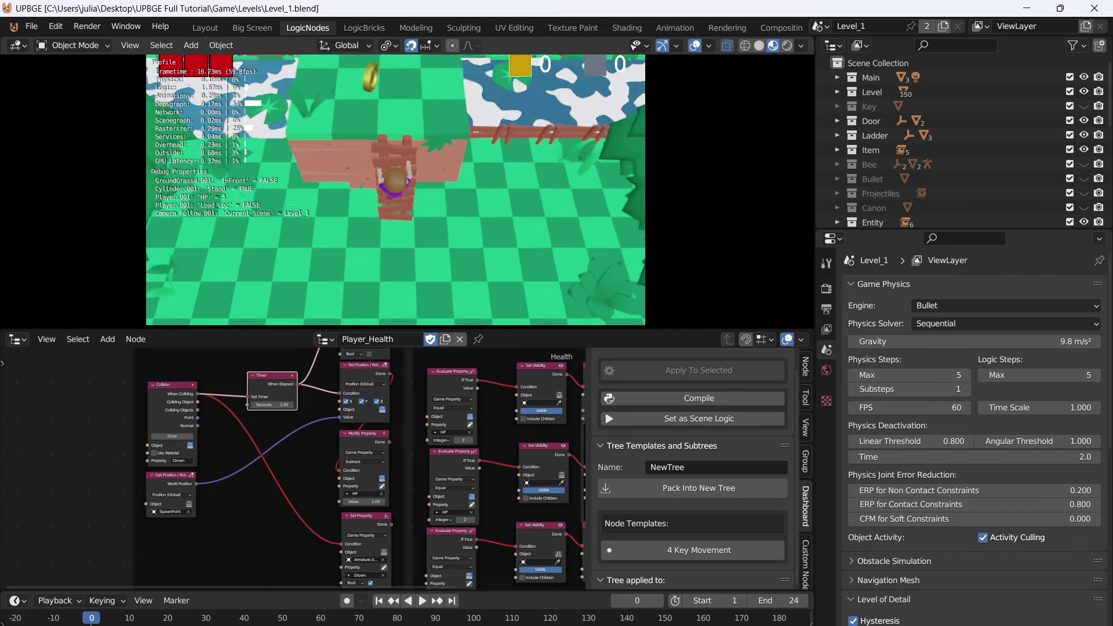
key("w")
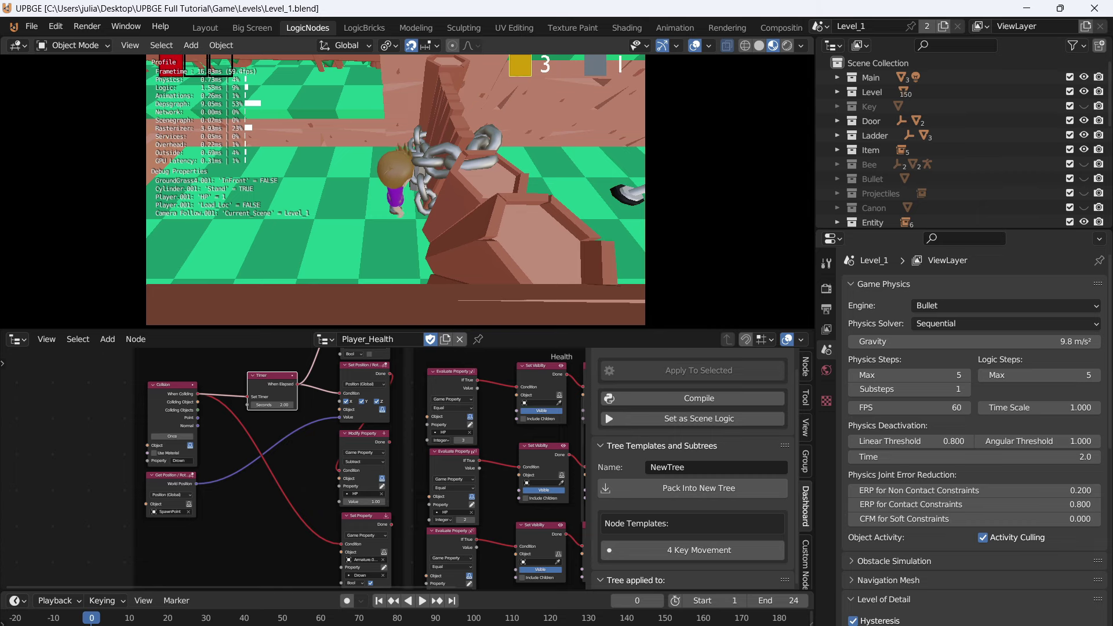
key("Escape")
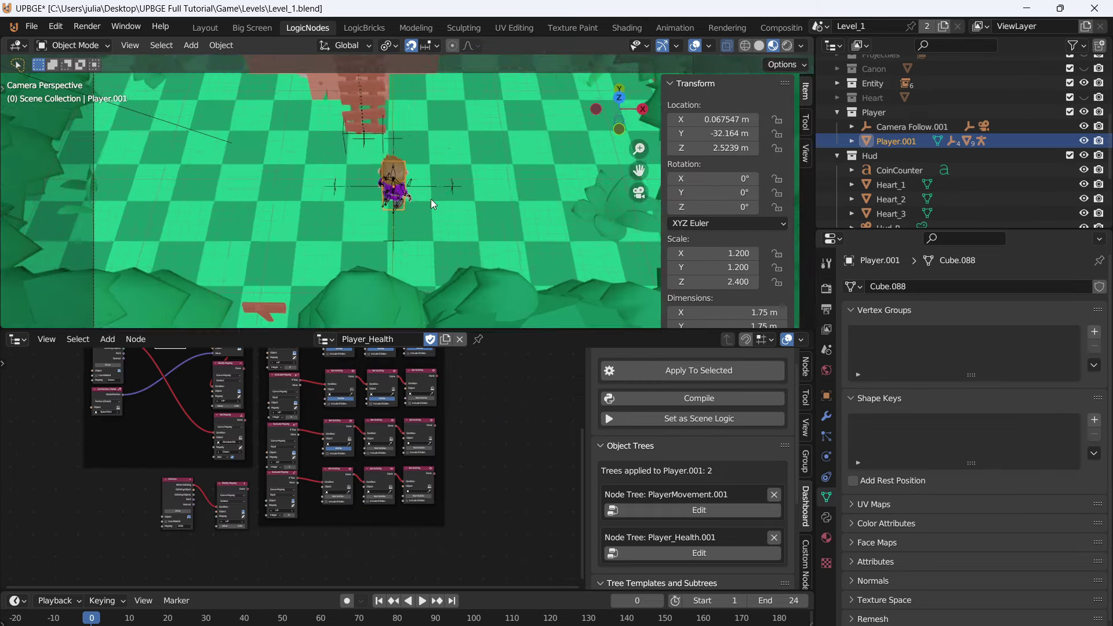
- Purge the recursive unused local data-blocks from the level file and save it
left_click(31, 27)
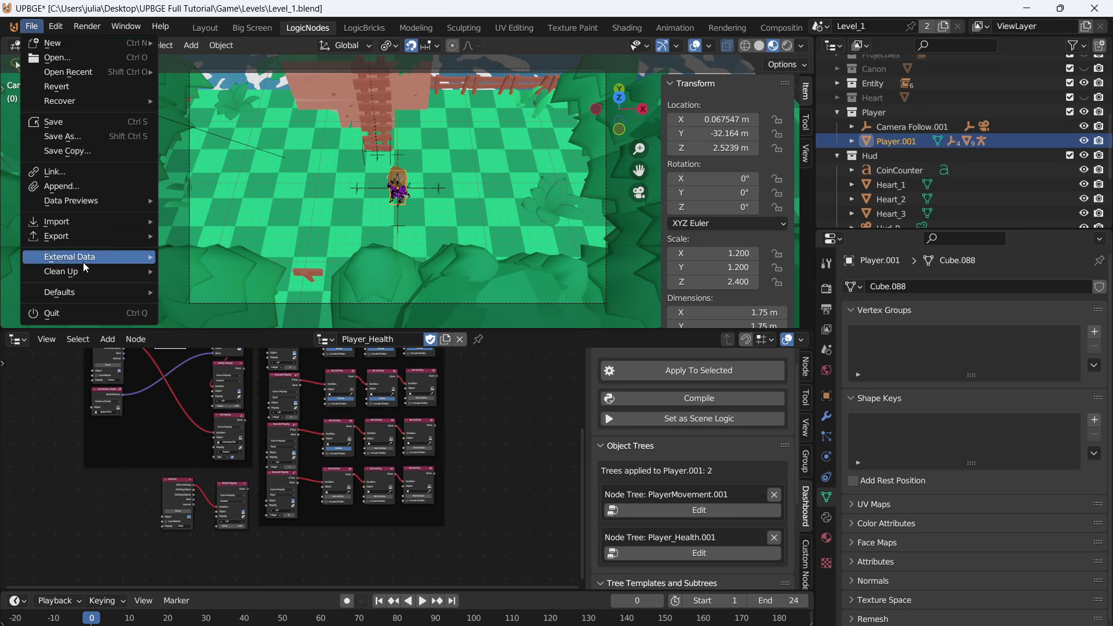
mouse_move(65, 273)
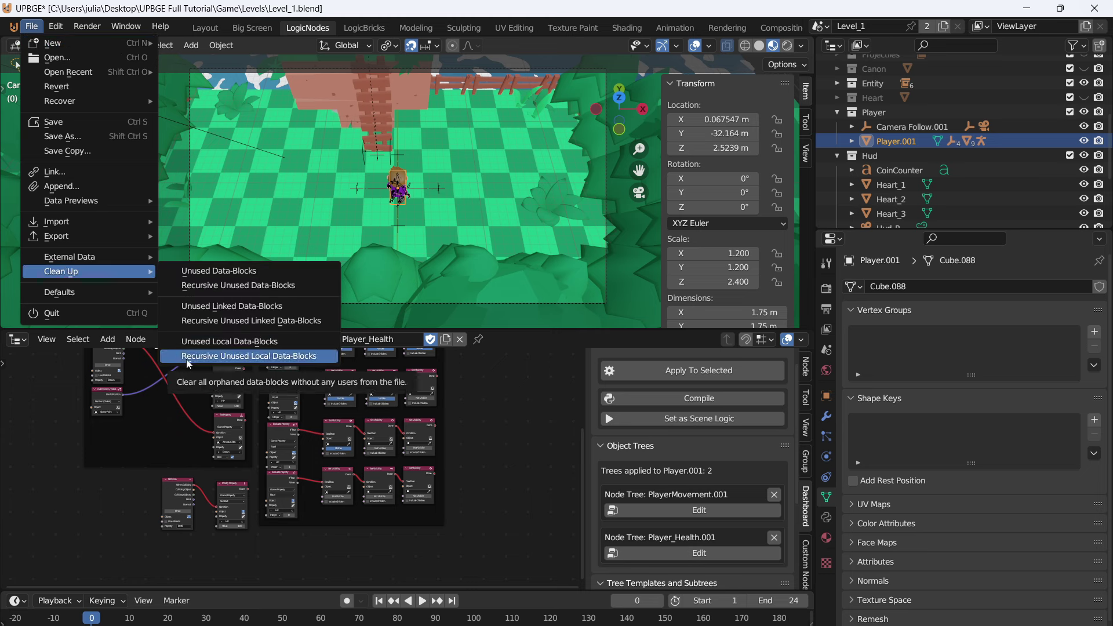
left_click(245, 357)
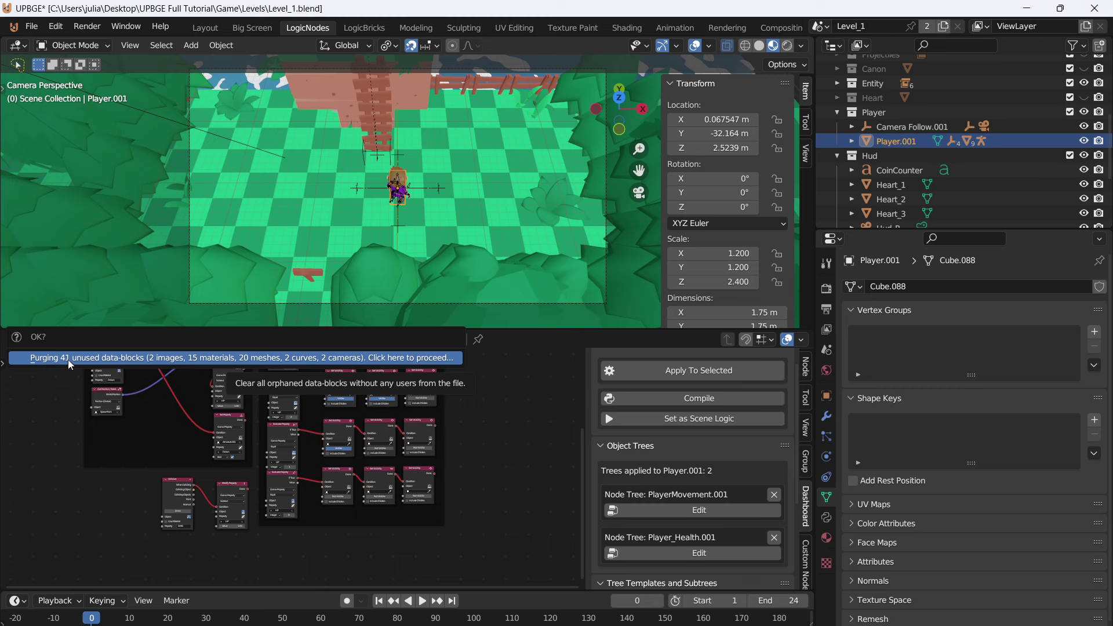
left_click(197, 358)
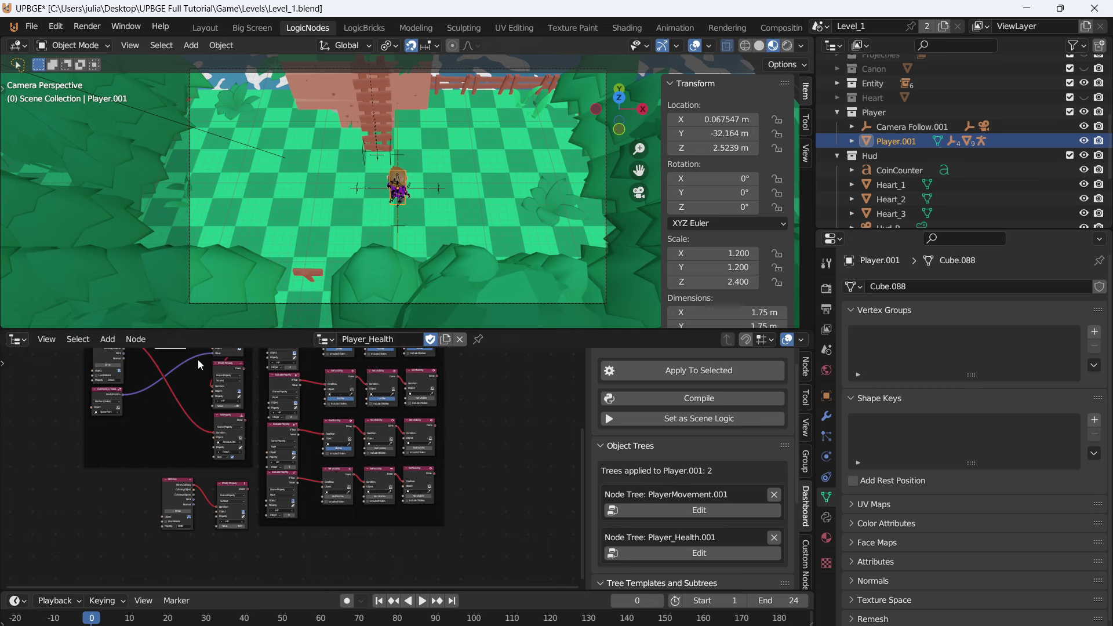
key("ctrl+s")
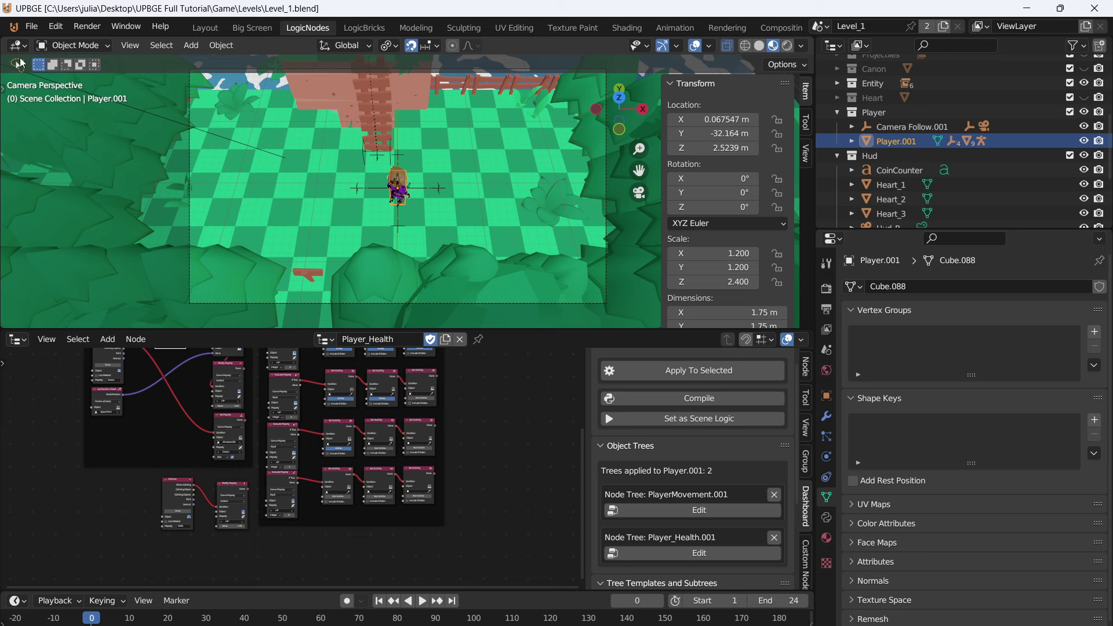
- Display the Player_Health.001 node tree in the node editor
left_click(334, 341)
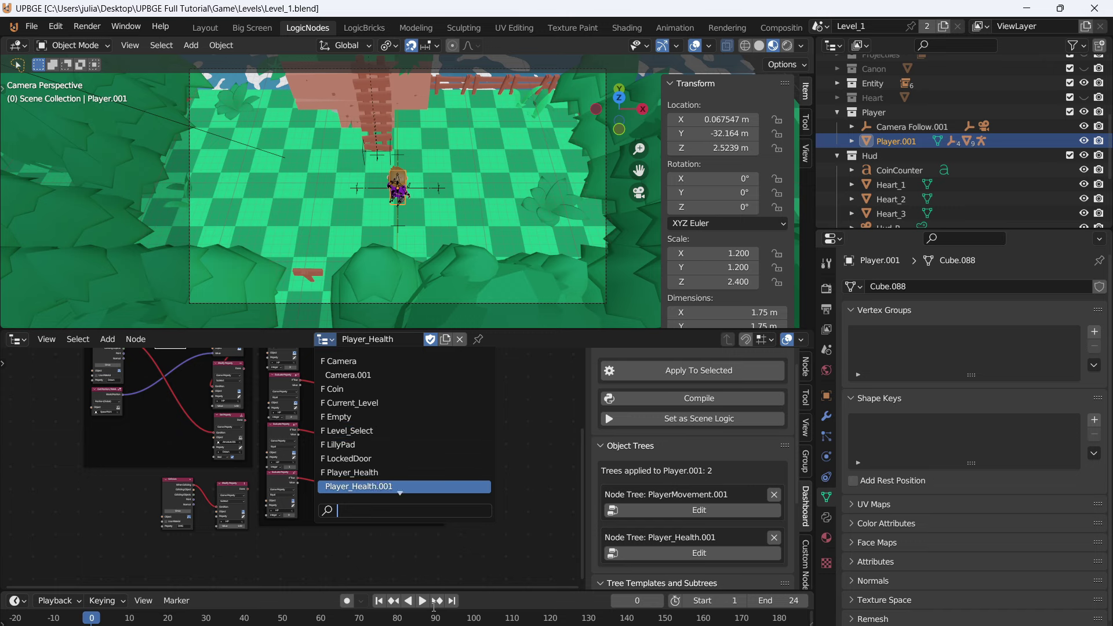
left_click(441, 486)
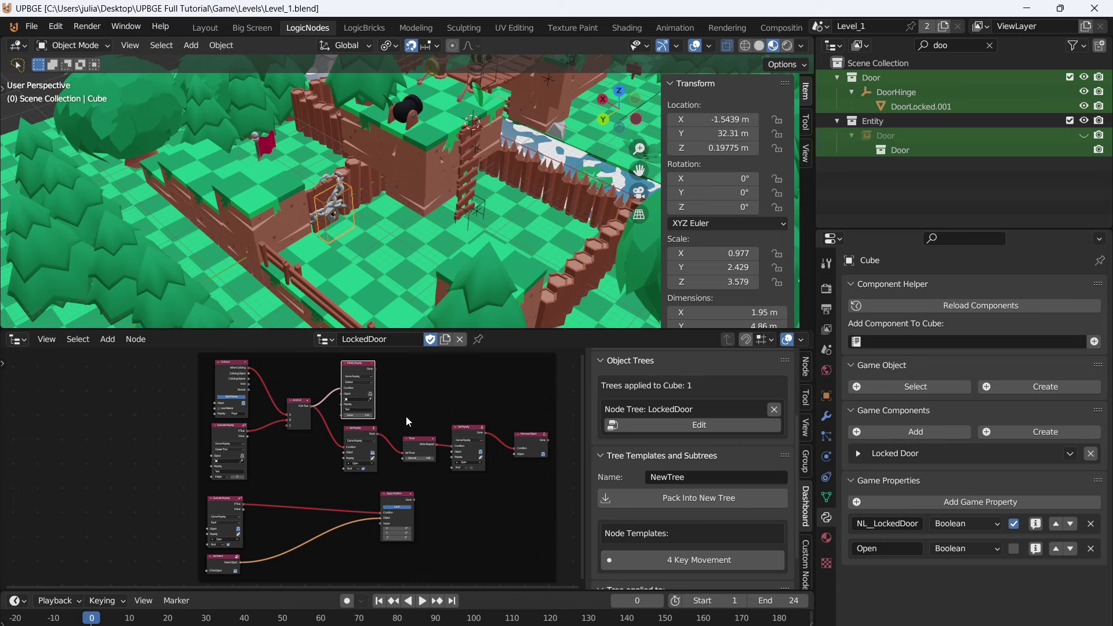
- Set KeyCounter as the object of the Greater Than Evaluate Property node in the LockedDoor tree
scroll(198, 458, "up", 2)
middle_click_drag(199, 458, 308, 546)
scroll(262, 440, "up", 1)
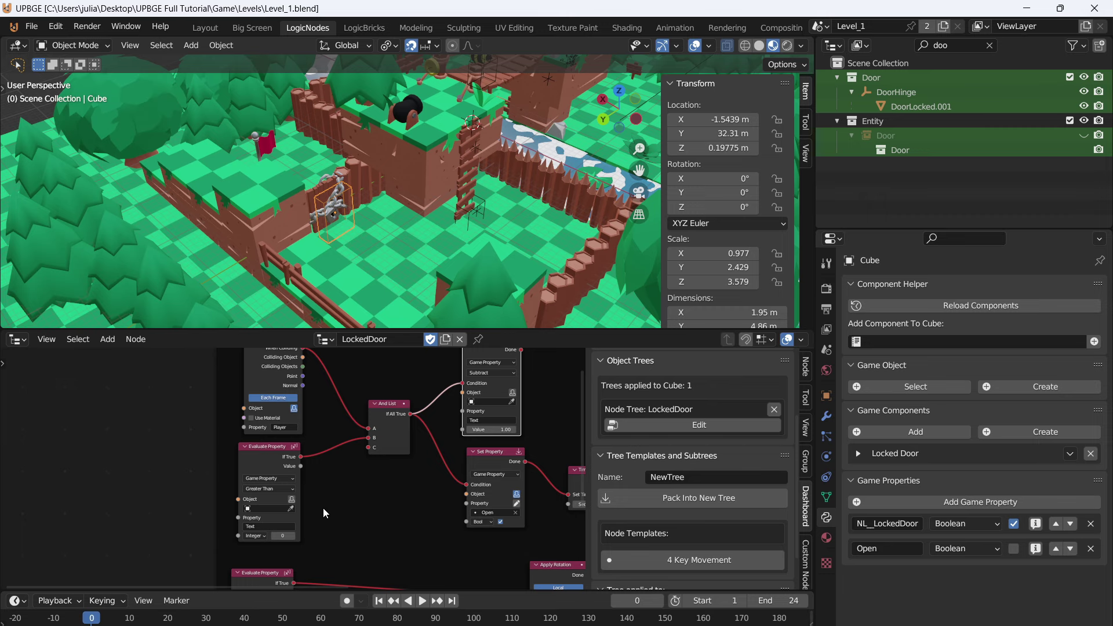
scroll(322, 508, "up", 3)
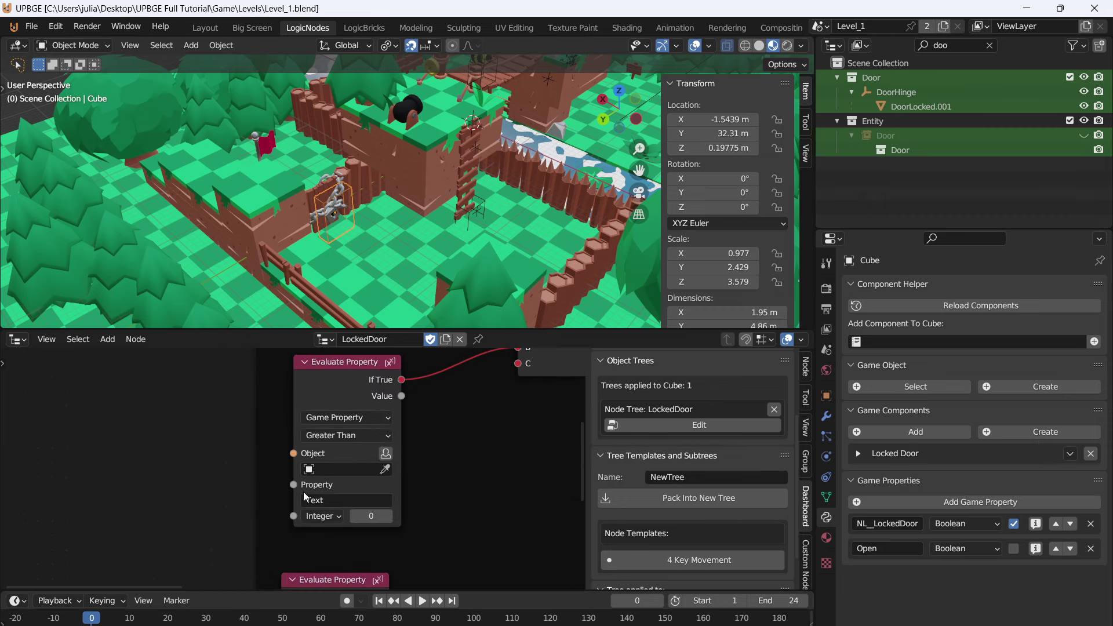
left_click(342, 469)
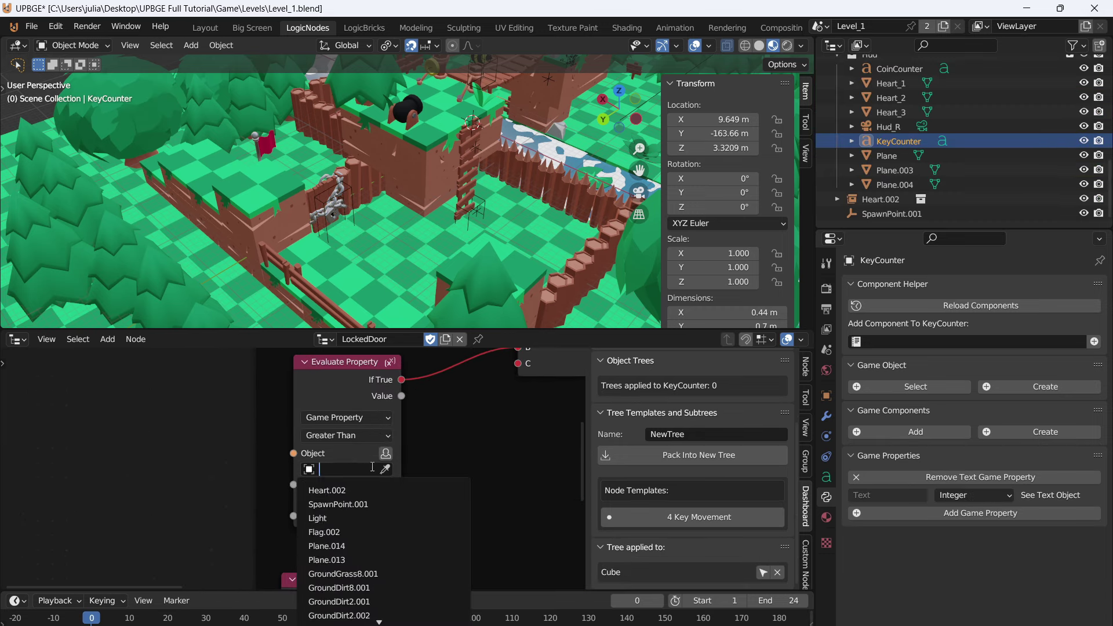
type("key")
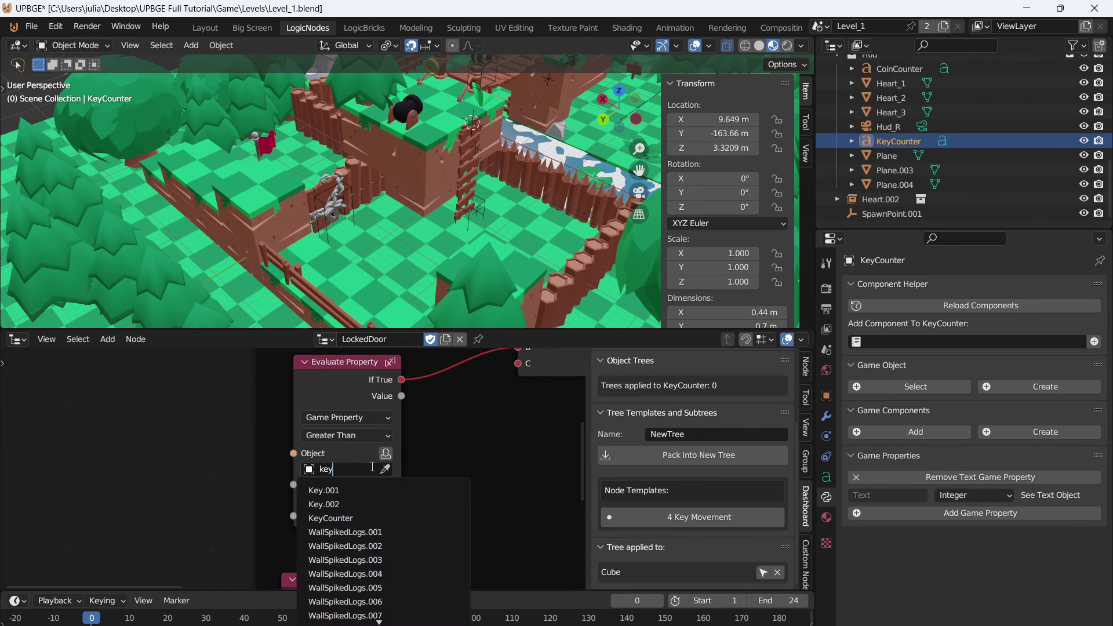
left_click(330, 518)
- Set KeyCounter as the object of the Subtract Modify Property node in the LockedDoor tree
scroll(427, 476, "down", 5)
middle_click_drag(428, 475, 231, 614)
scroll(400, 463, "up", 5)
middle_click_drag(472, 493, 398, 472)
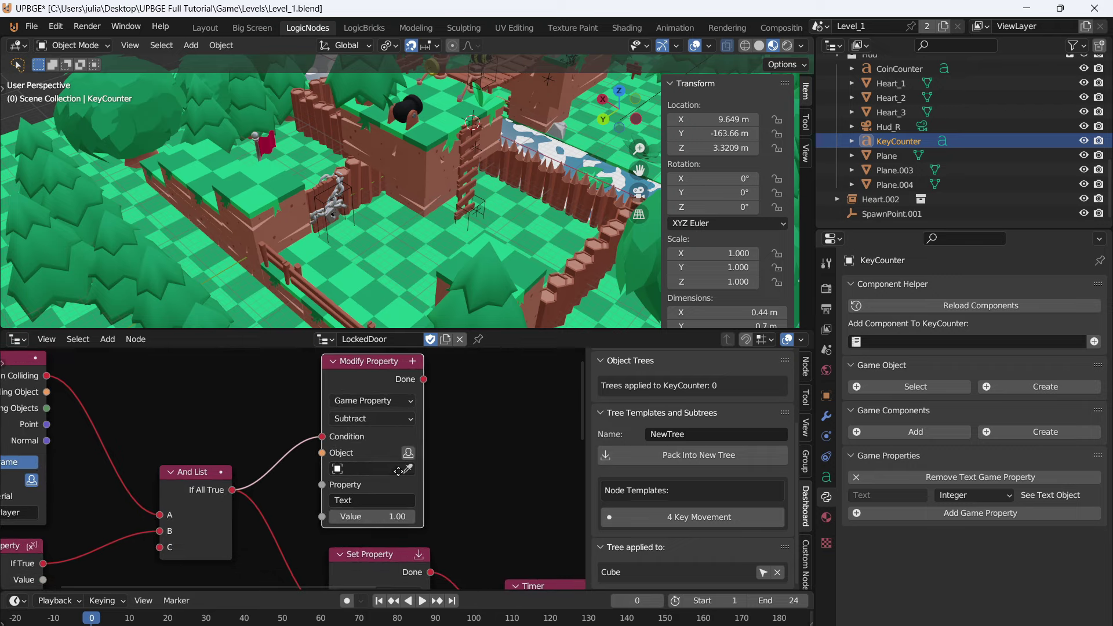
left_click(389, 468)
type("key")
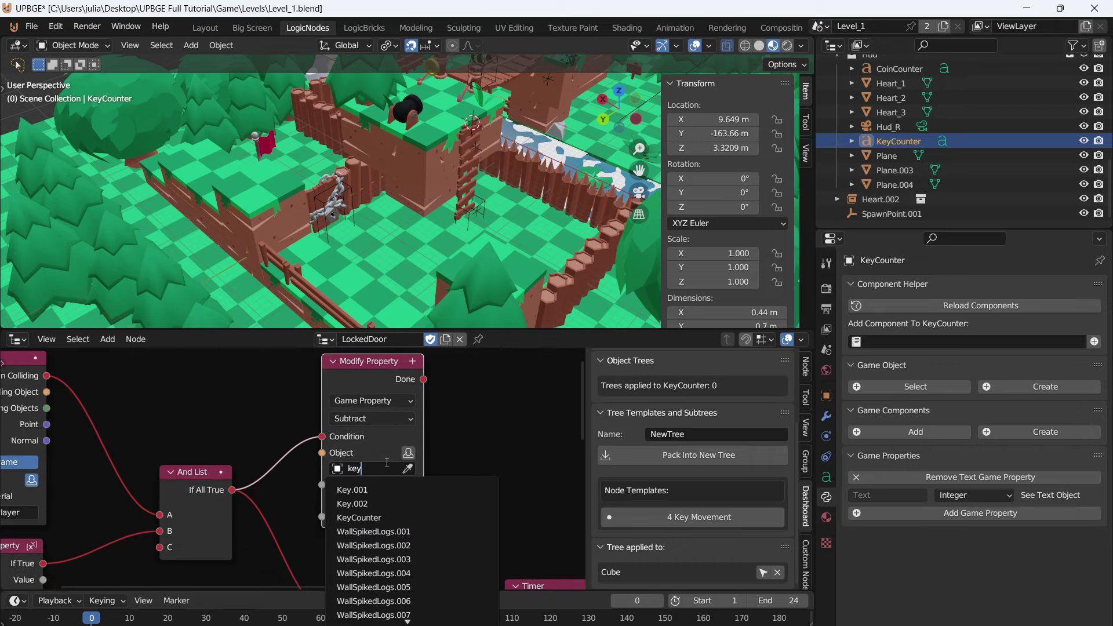
left_click(359, 517)
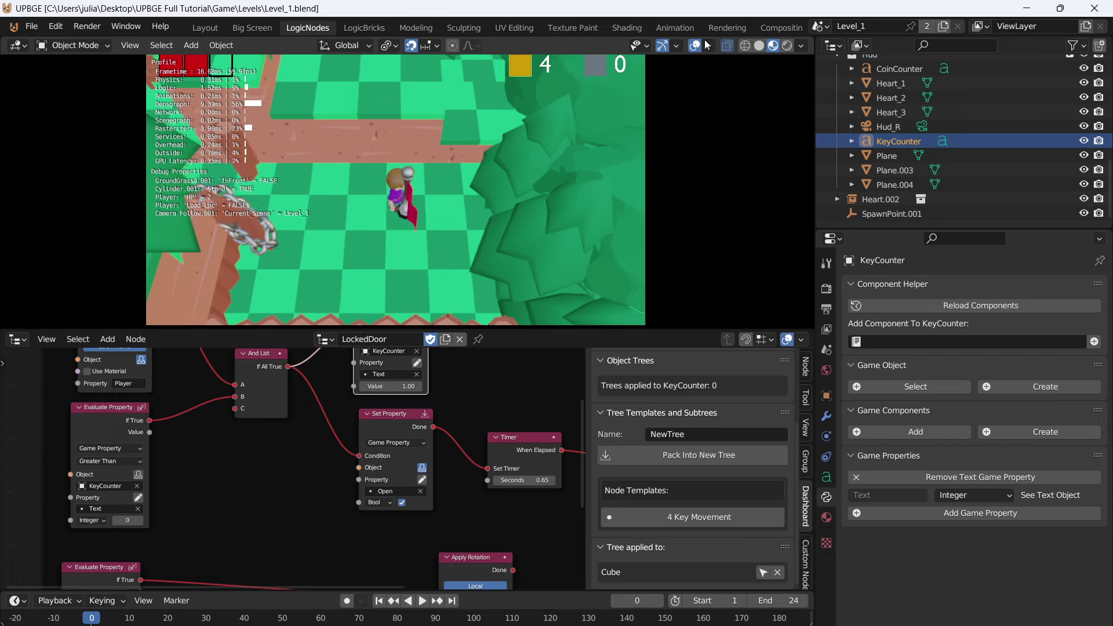
- End the level's test run and open Main_Menu.blend from the Levels folder
key("Escape")
middle_click_drag(545, 163, 596, 171)
scroll(596, 171, "down", 8)
middle_click_drag(186, 191, 447, 217)
scroll(329, 204, "up", 3)
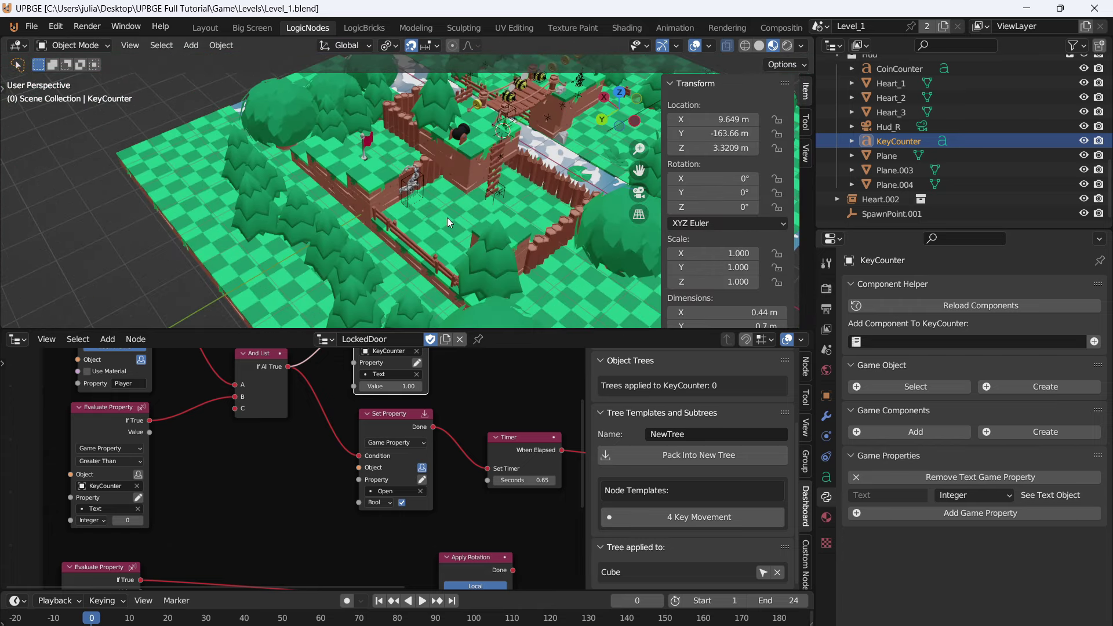
left_click(31, 26)
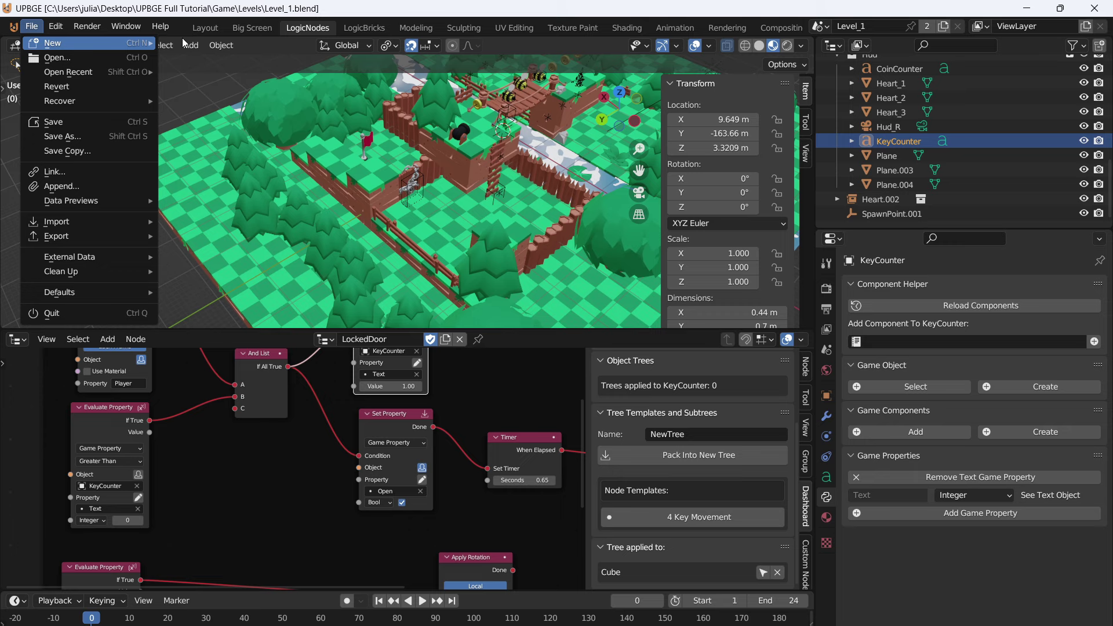
left_click(91, 60)
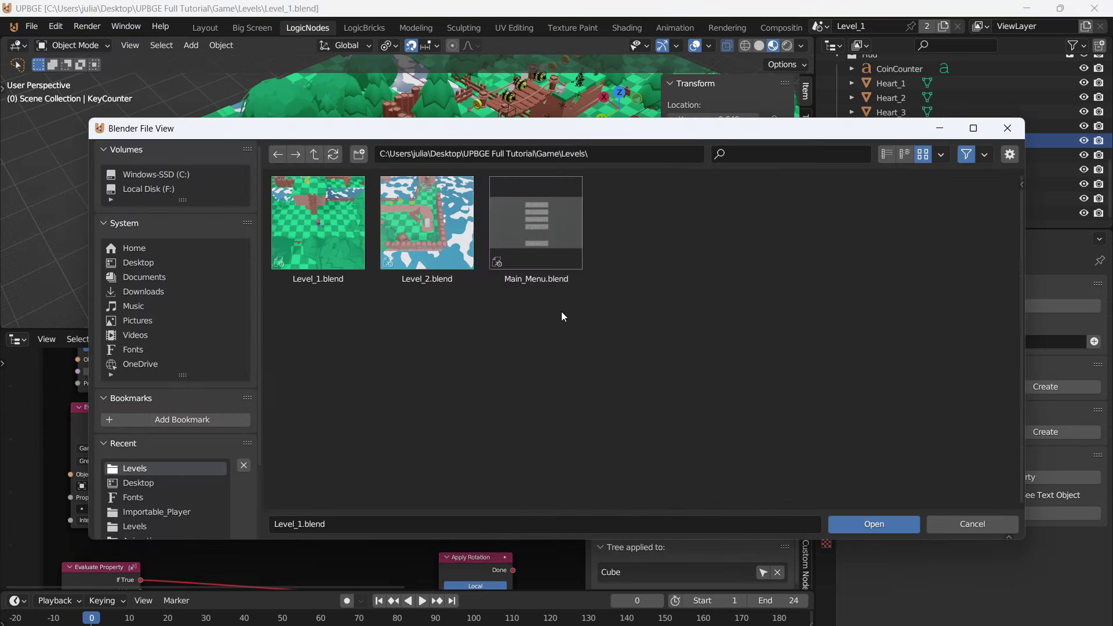
left_click(525, 210)
double_click(525, 210)
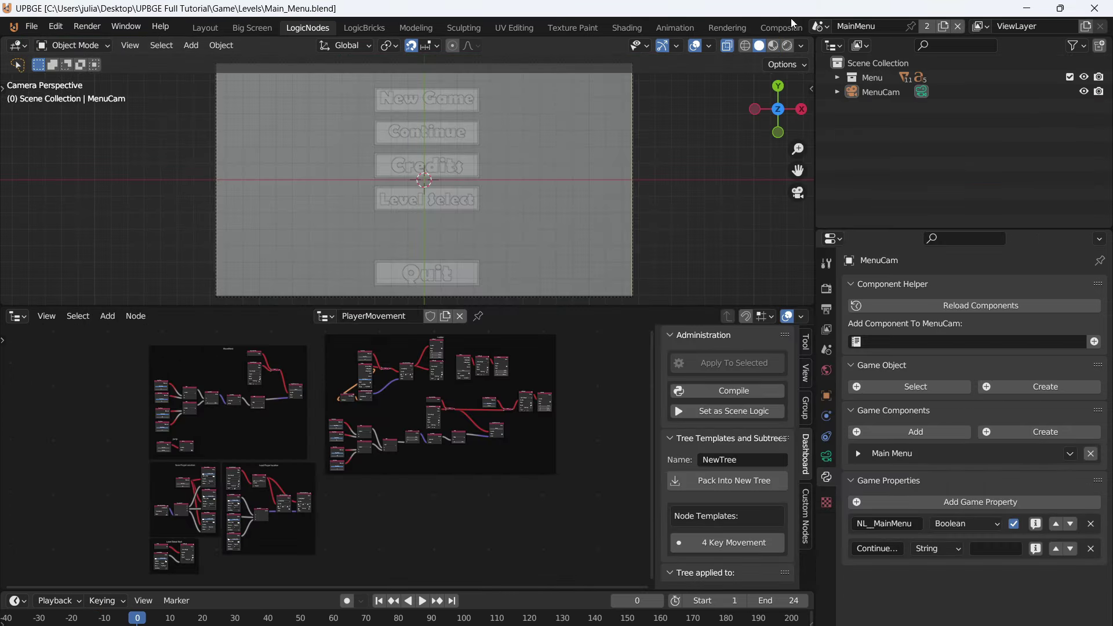
- Switch to the Level_Select scene and save the file under the new name Level_Selectblend.blend in the Levels folder
left_click(817, 26)
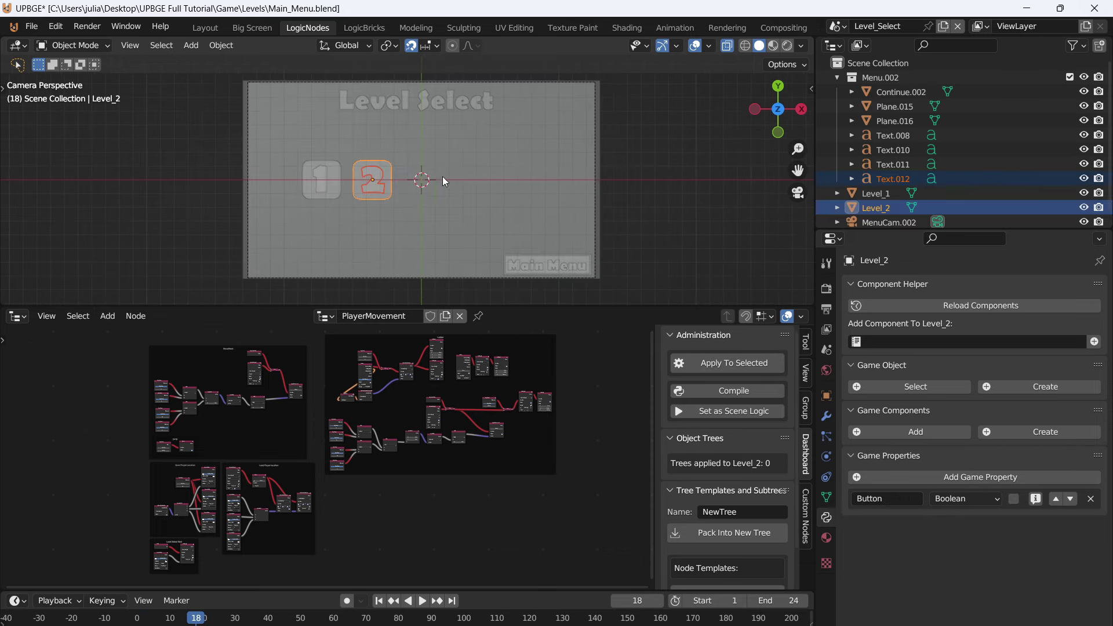
left_click(32, 27)
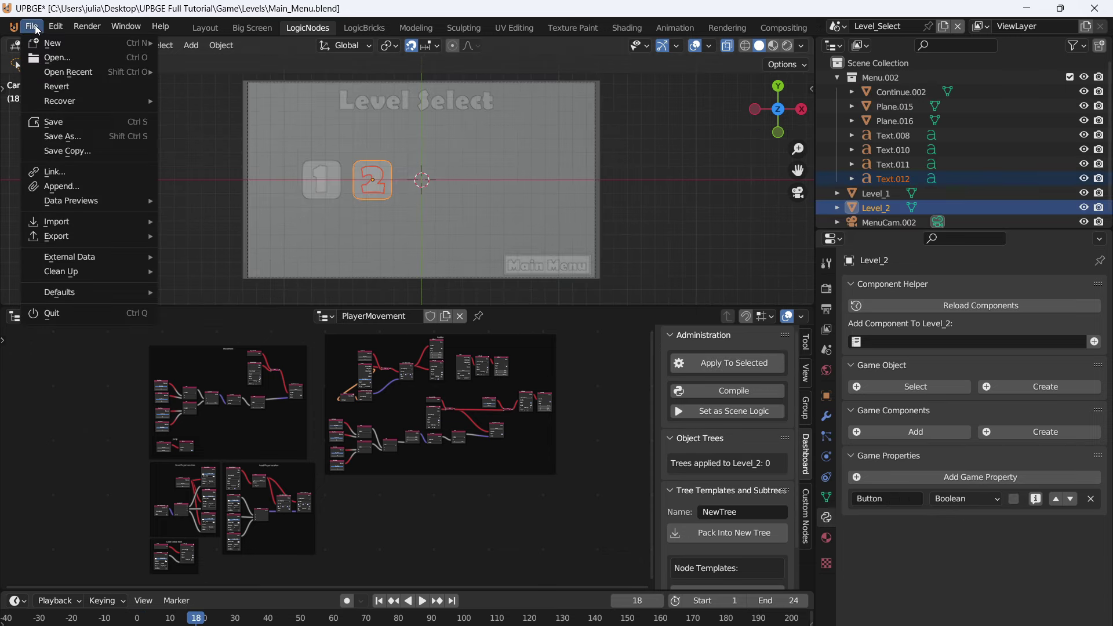
left_click(82, 136)
left_click(312, 523)
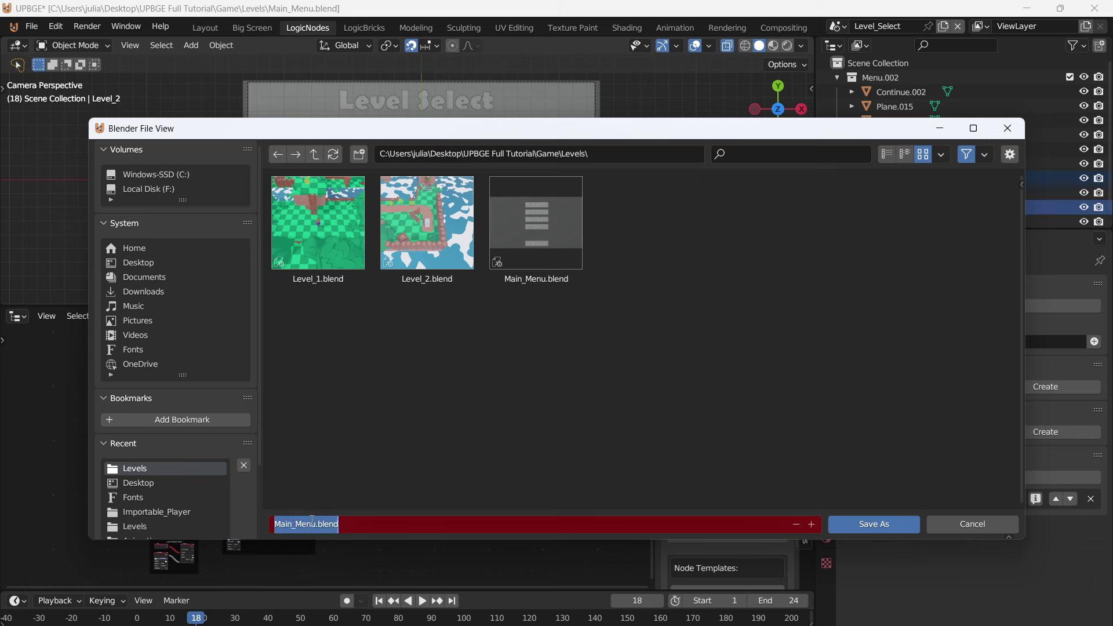
left_click_drag(318, 522, 264, 523)
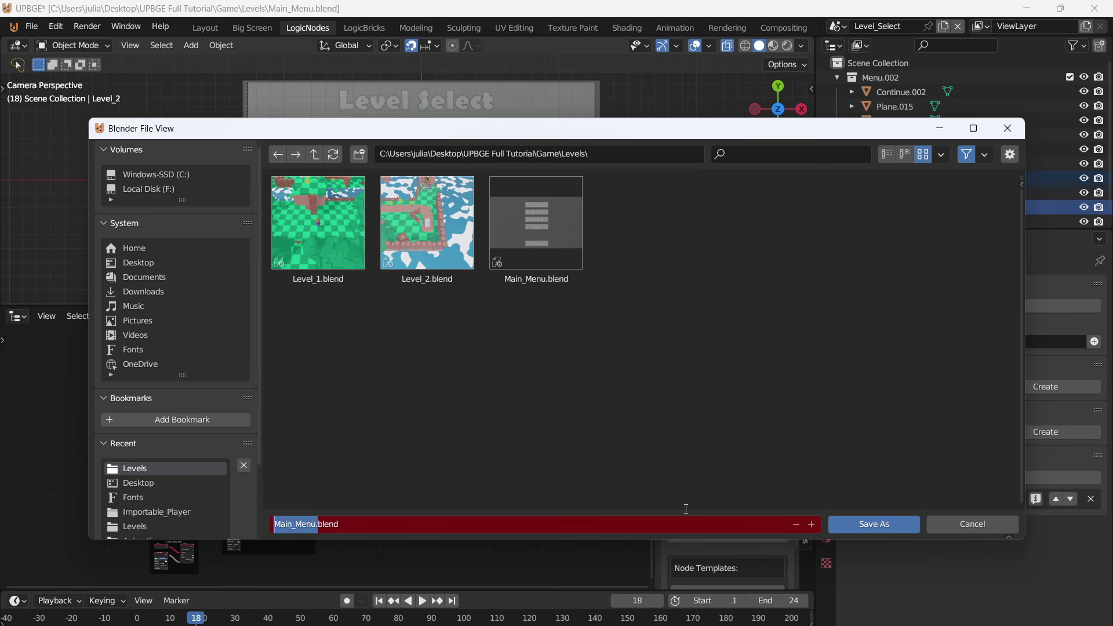
type("Level_Se")
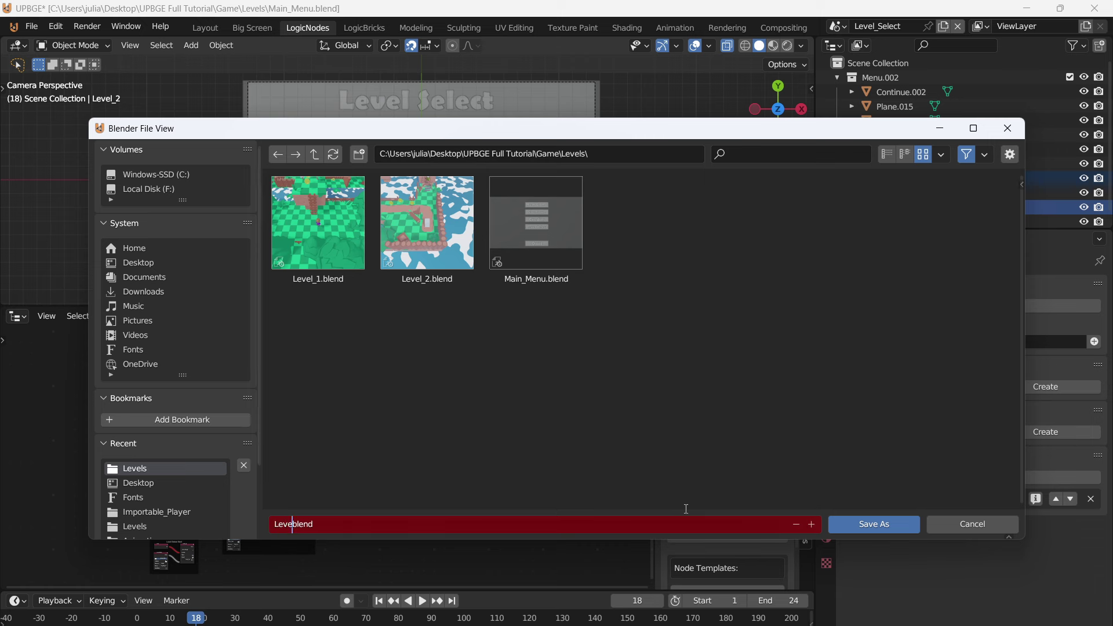
type("lect")
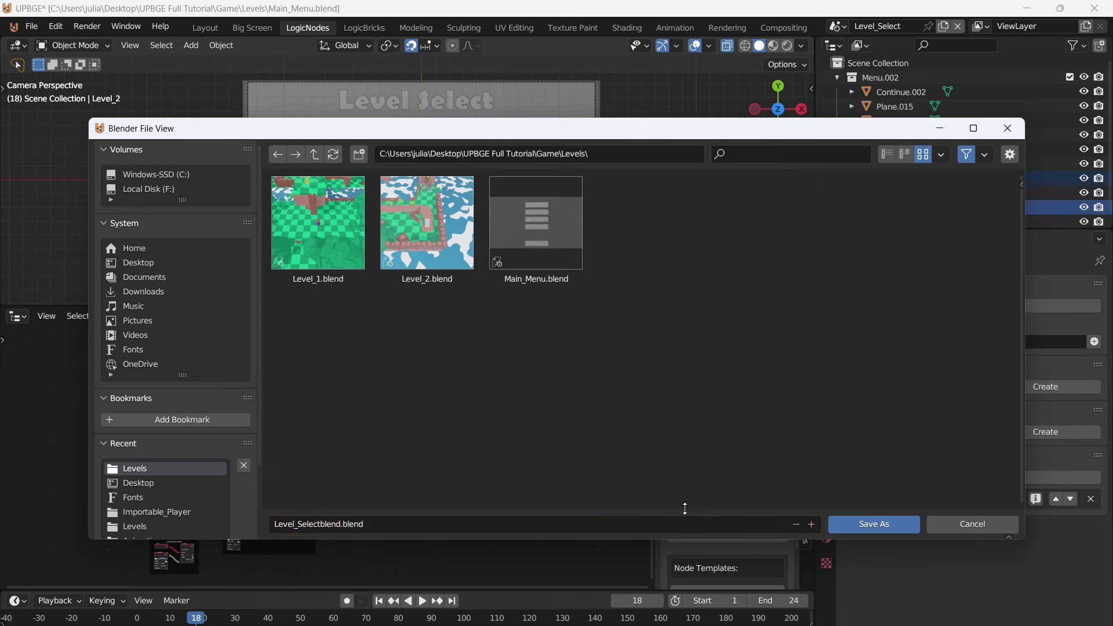
key("Return")
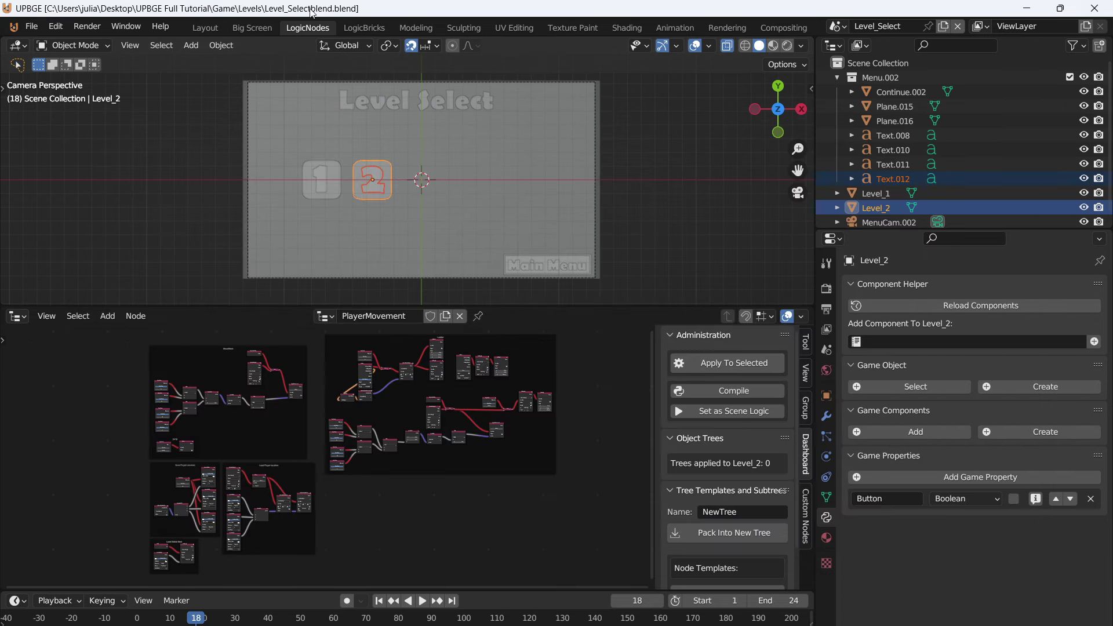
- Reopen the recently saved Level_Selectblend.blend
left_click(31, 26)
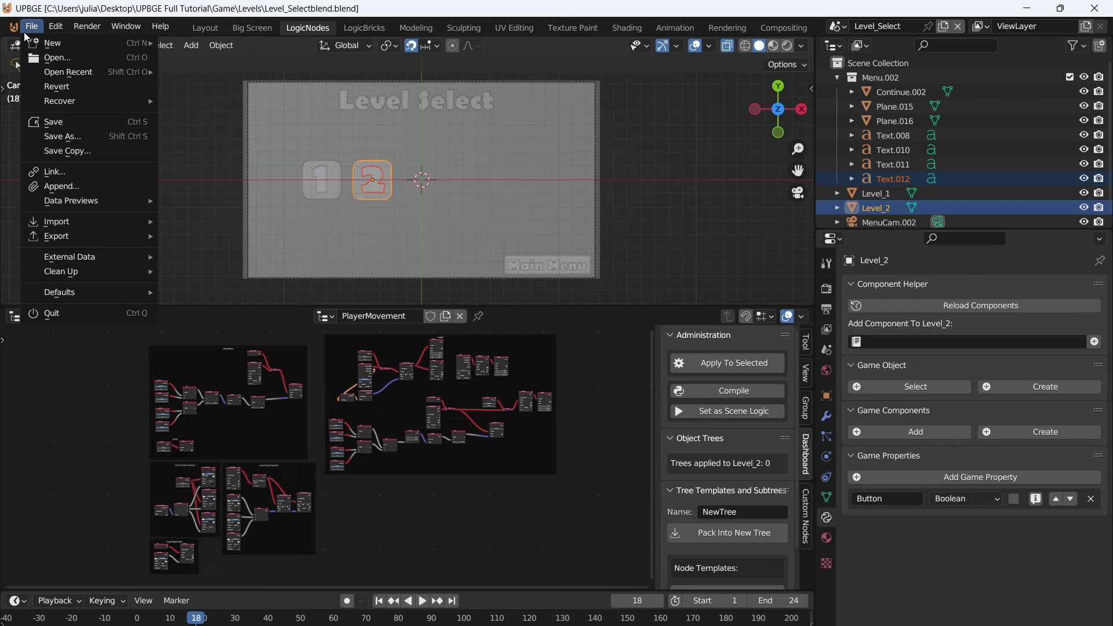
left_click(54, 59)
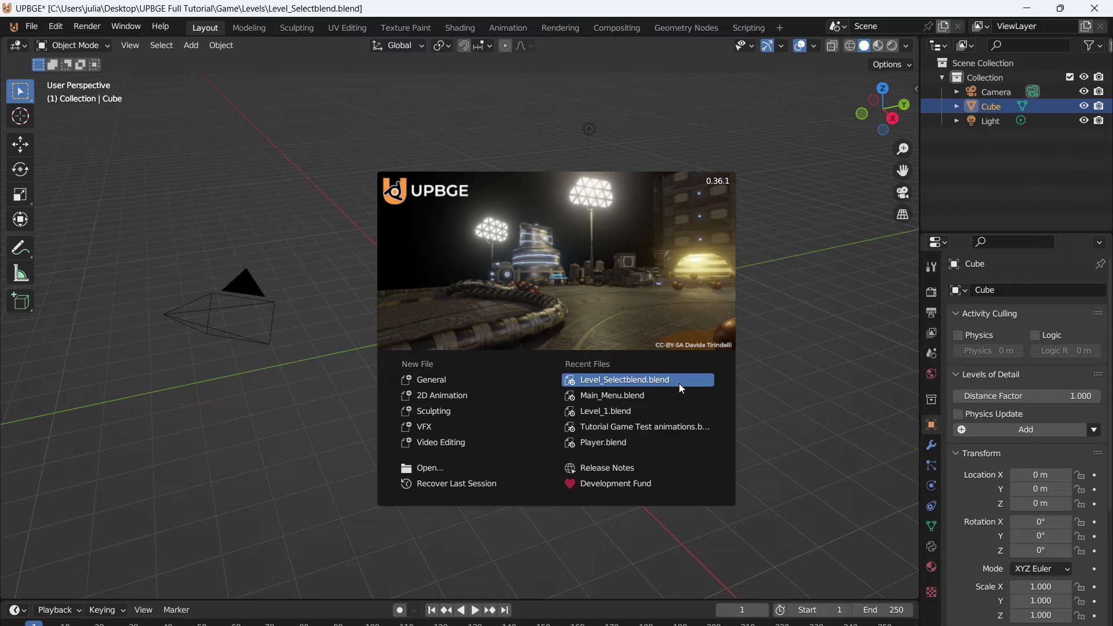
left_click(680, 384)
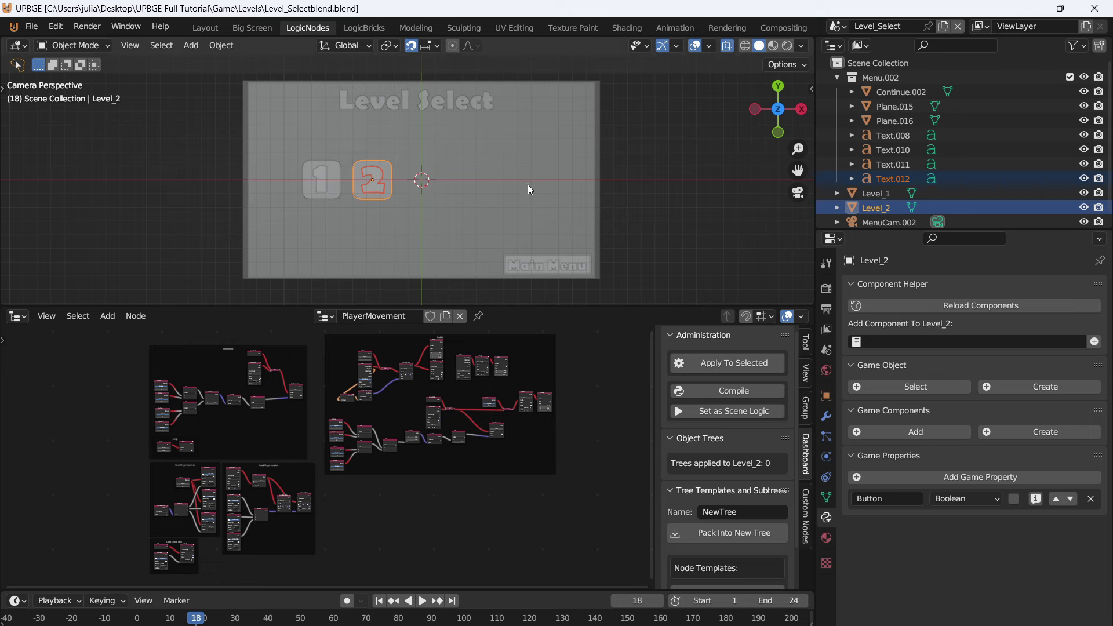
- Delete the MainMenu and Credits scenes from the level selection file
left_click(837, 26)
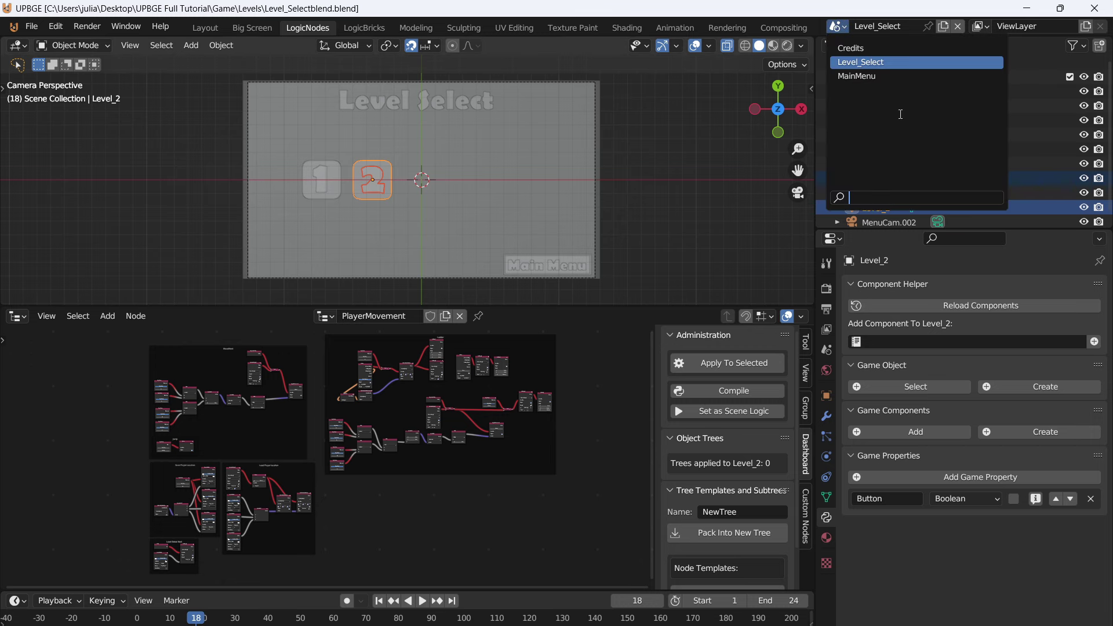
left_click(882, 76)
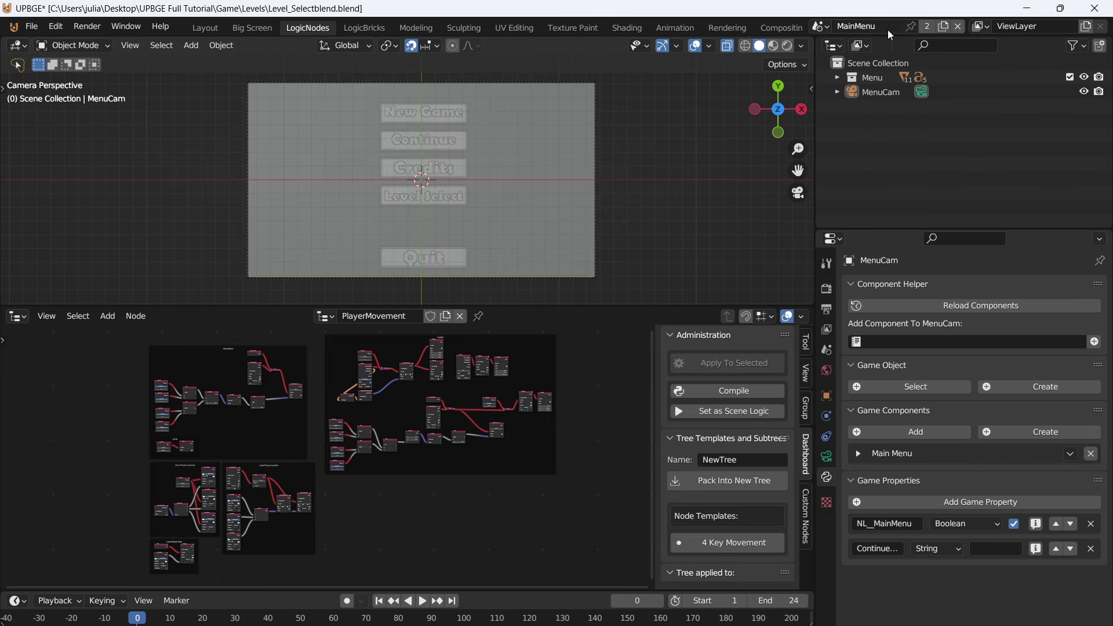
left_click(956, 27)
left_click(841, 27)
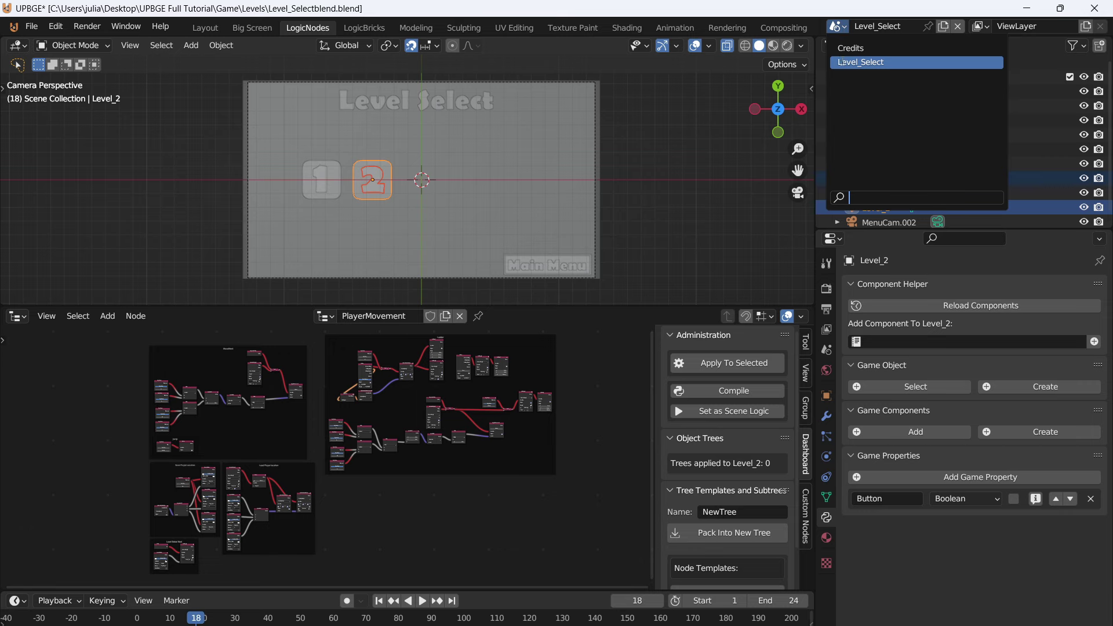
left_click(888, 49)
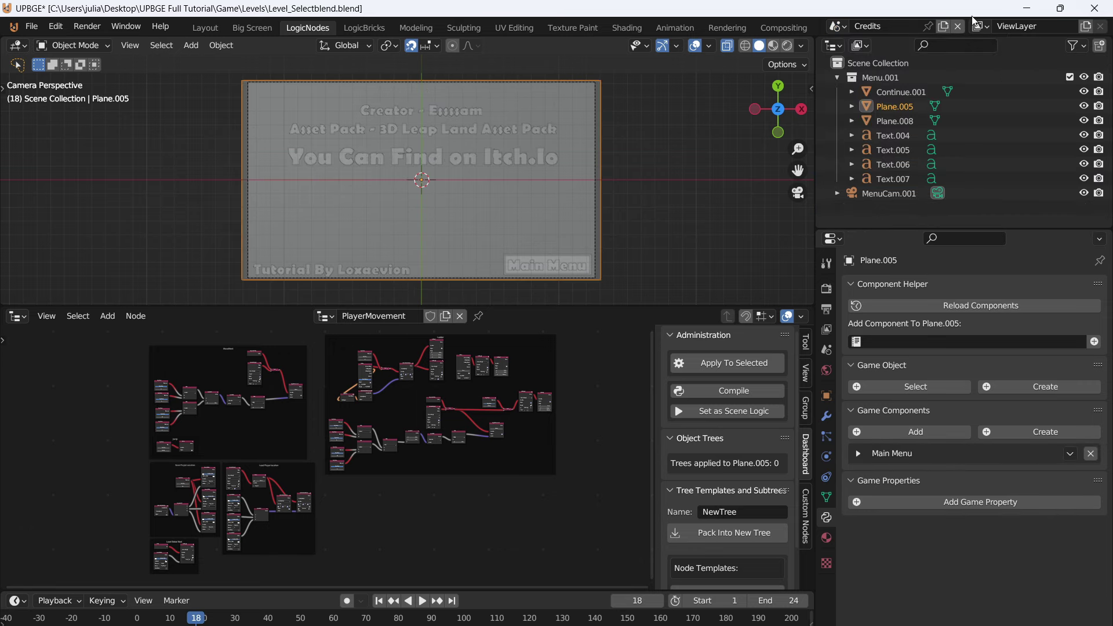
- Purge the file's unused local data-blocks recursively and check which node trees remain
left_click(31, 26)
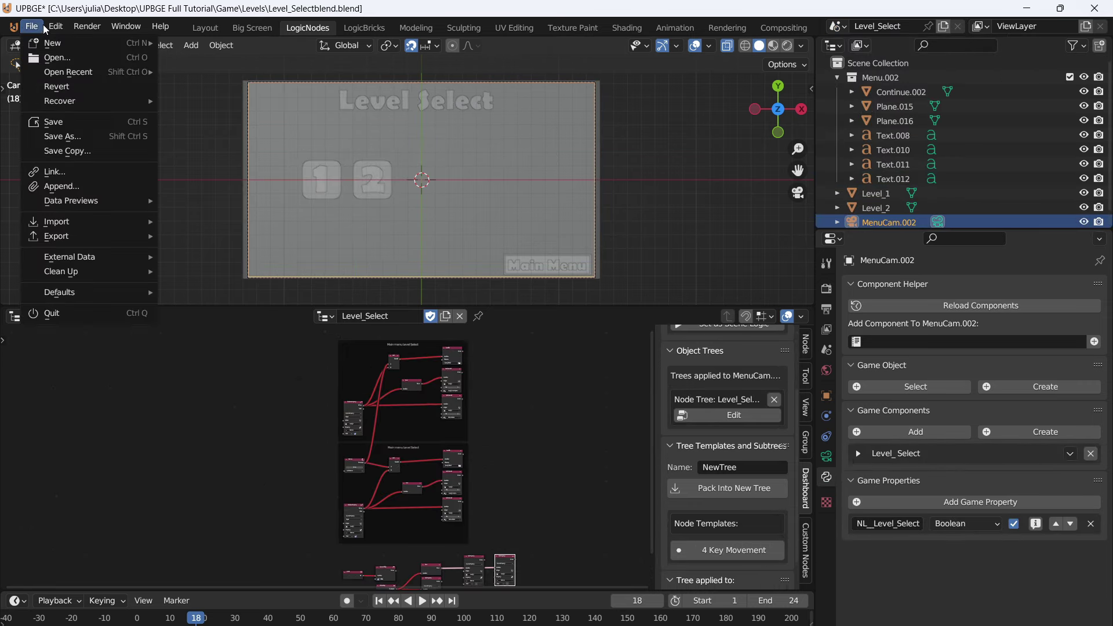
mouse_move(113, 270)
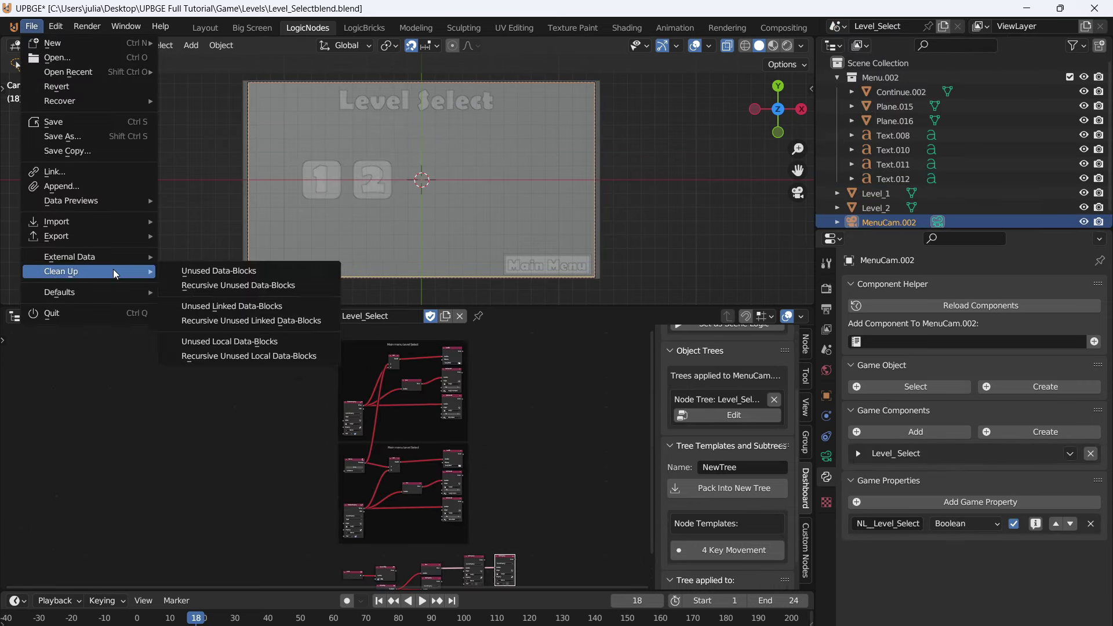
left_click(184, 357)
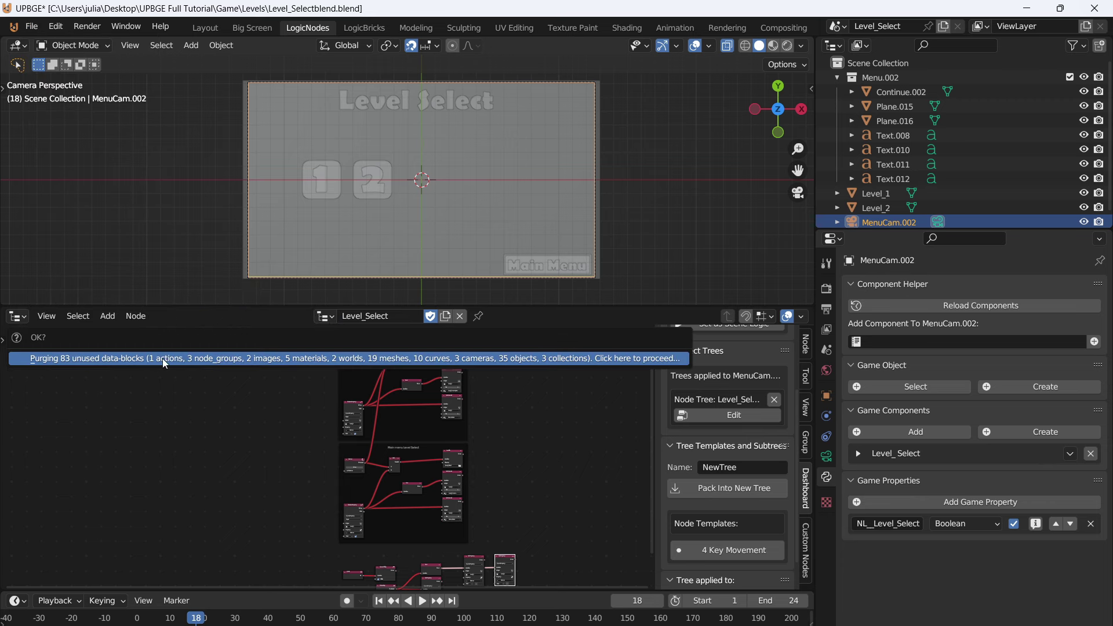
left_click(220, 359)
left_click(325, 316)
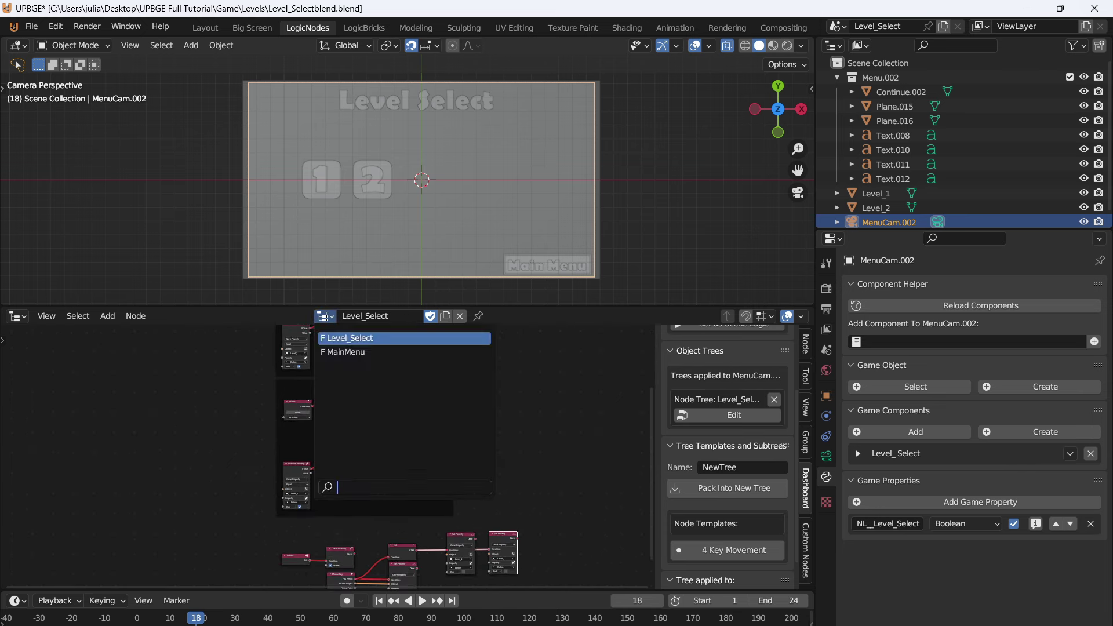
left_click(395, 353)
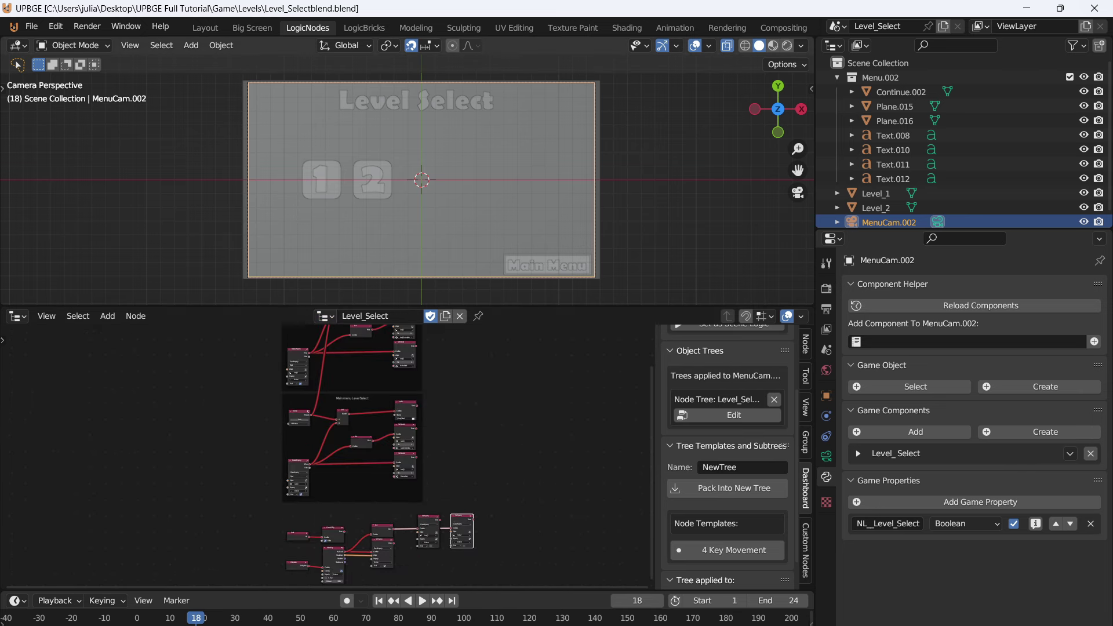
- Test-run the Level Select scene, choose level 2, and end the run
key("p")
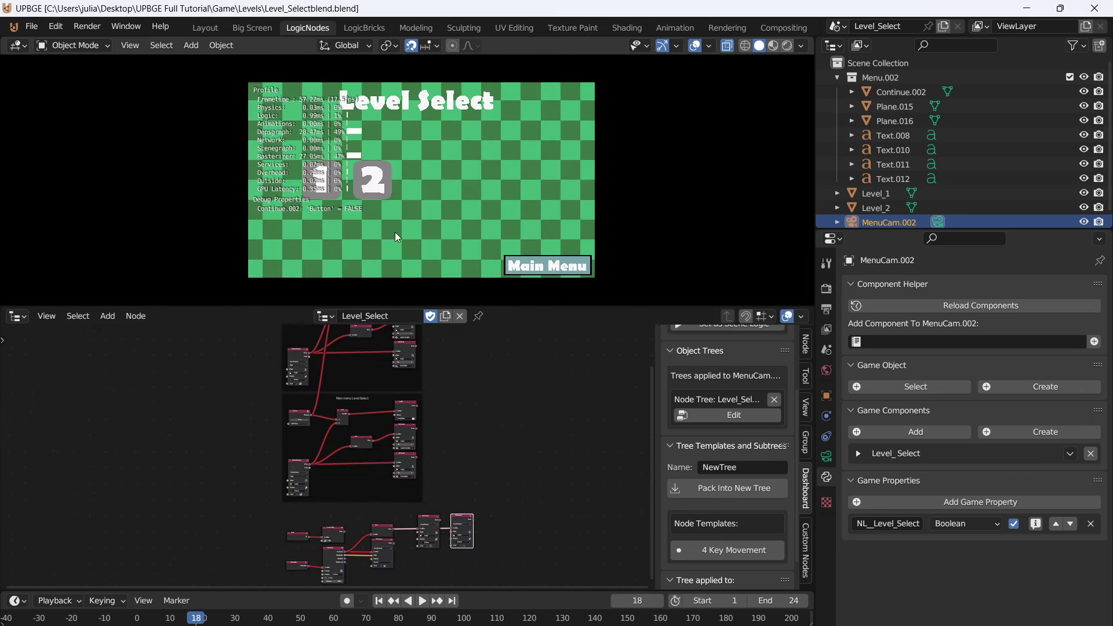
left_click(385, 182)
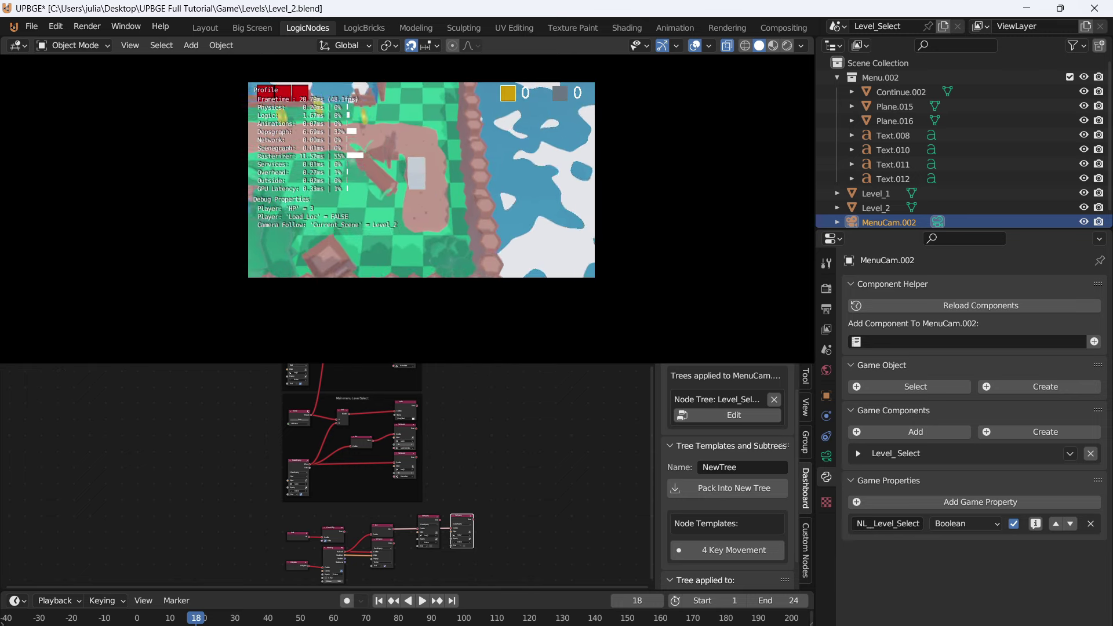
key("Escape")
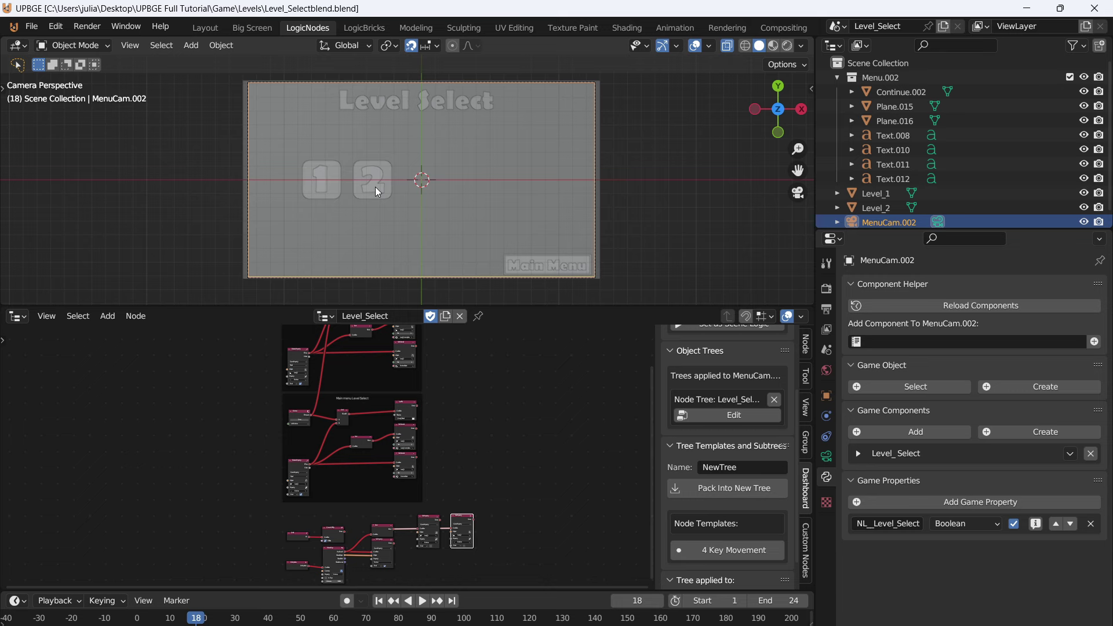
- Show the MainMenu logic tree in the node editor and save the file
scroll(377, 443, "down", 1)
middle_click_drag(377, 442, 457, 488)
scroll(456, 489, "up", 2)
left_click(325, 316)
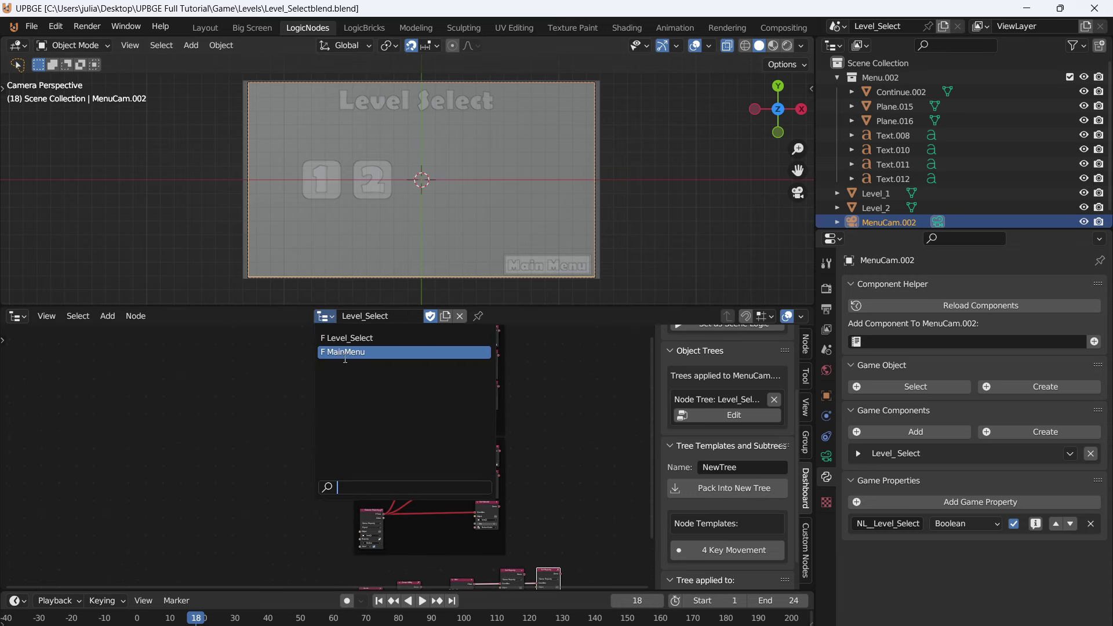
left_click(348, 350)
middle_click_drag(519, 423, 378, 452)
scroll(392, 439, "up", 12)
key("ctrl+s")
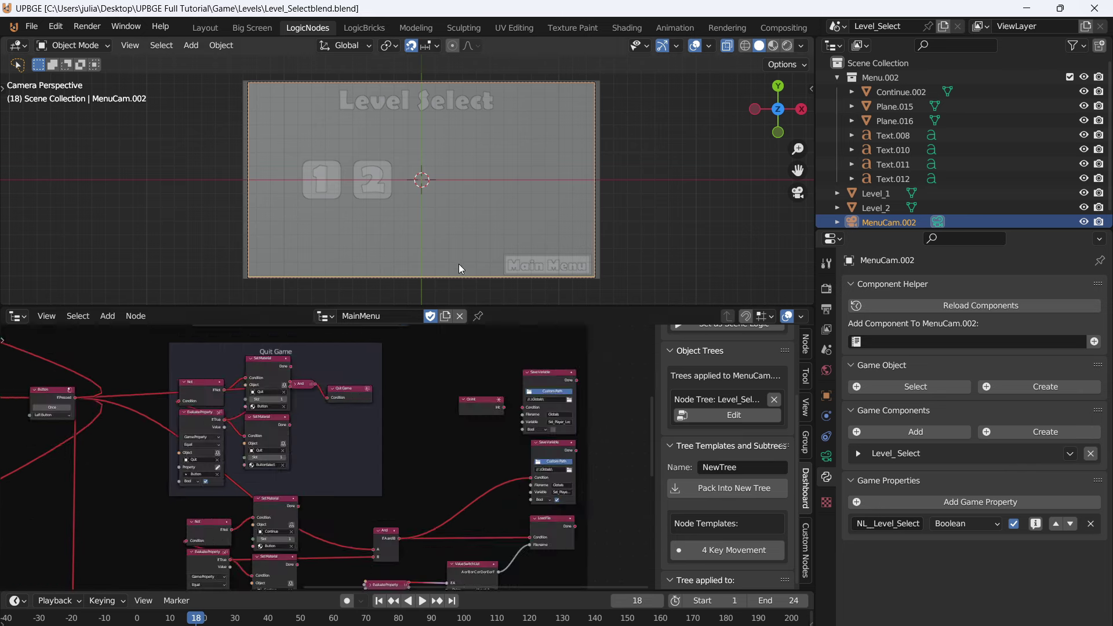
- Delete the Set Scene node in the Main menu Level Select frame of the MainMenu tree
scroll(377, 362, "down", 4)
middle_click_drag(366, 364, 381, 392)
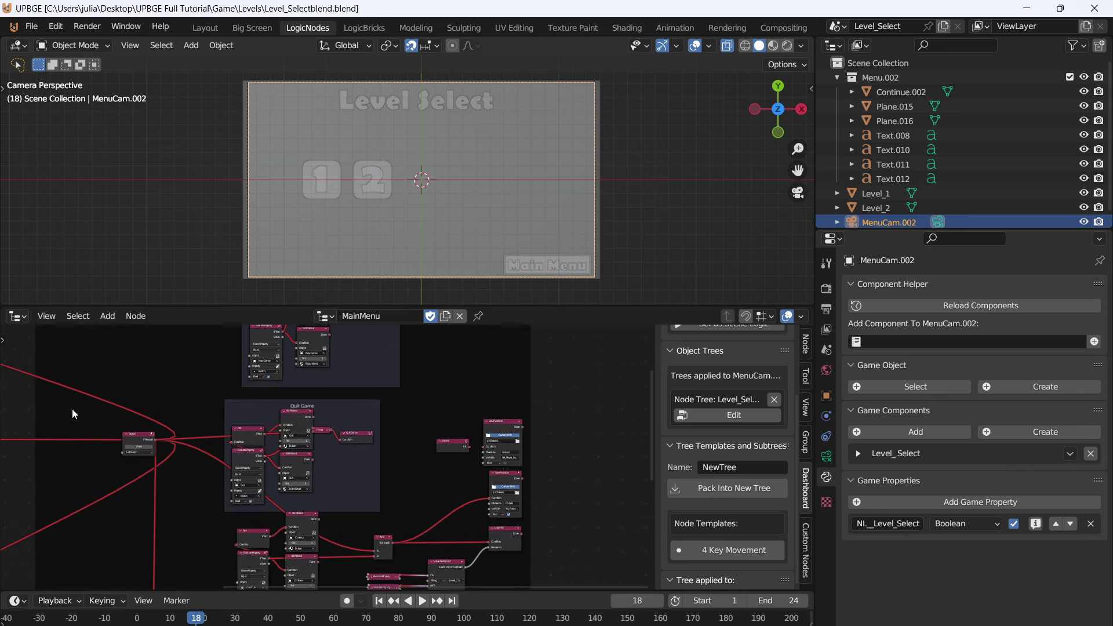
middle_click_drag(72, 414, 2, 455)
middle_click_drag(316, 463, 208, 552)
scroll(356, 464, "up", 12)
middle_click_drag(358, 498, 358, 461)
scroll(366, 462, "down", 1)
scroll(365, 499, "down", 4)
middle_click_drag(418, 437, 378, 360)
scroll(449, 358, "up", 4)
middle_click_drag(508, 330, 453, 394)
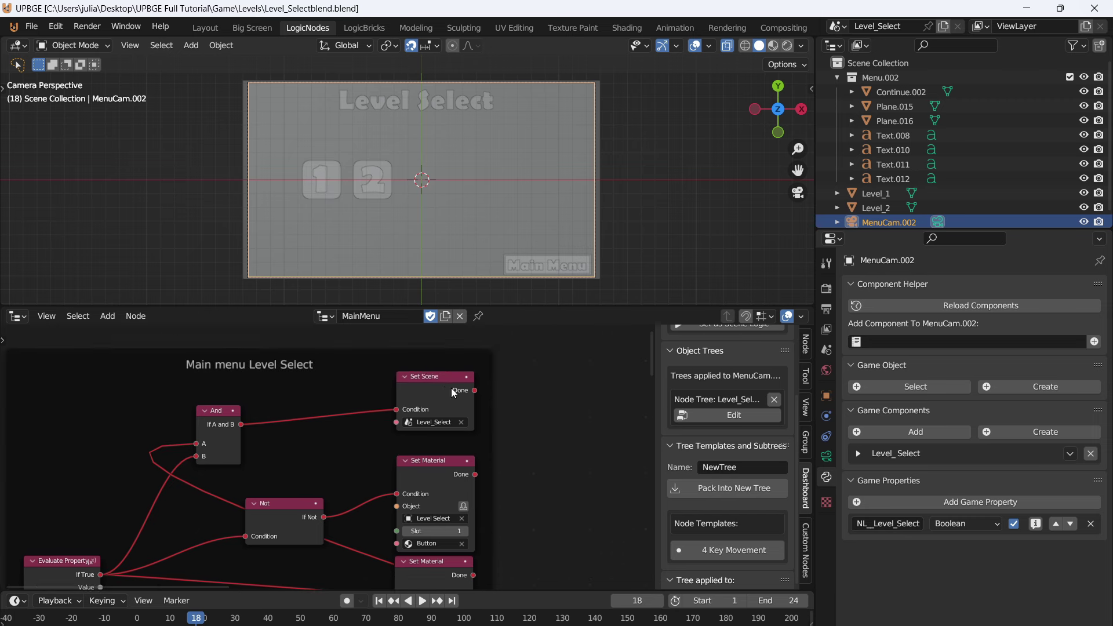
left_click(452, 389)
key("x")
- Add a Load File node, connect the And node's result to its Condition, and pick the file to load
key("shift+a")
left_click(434, 270)
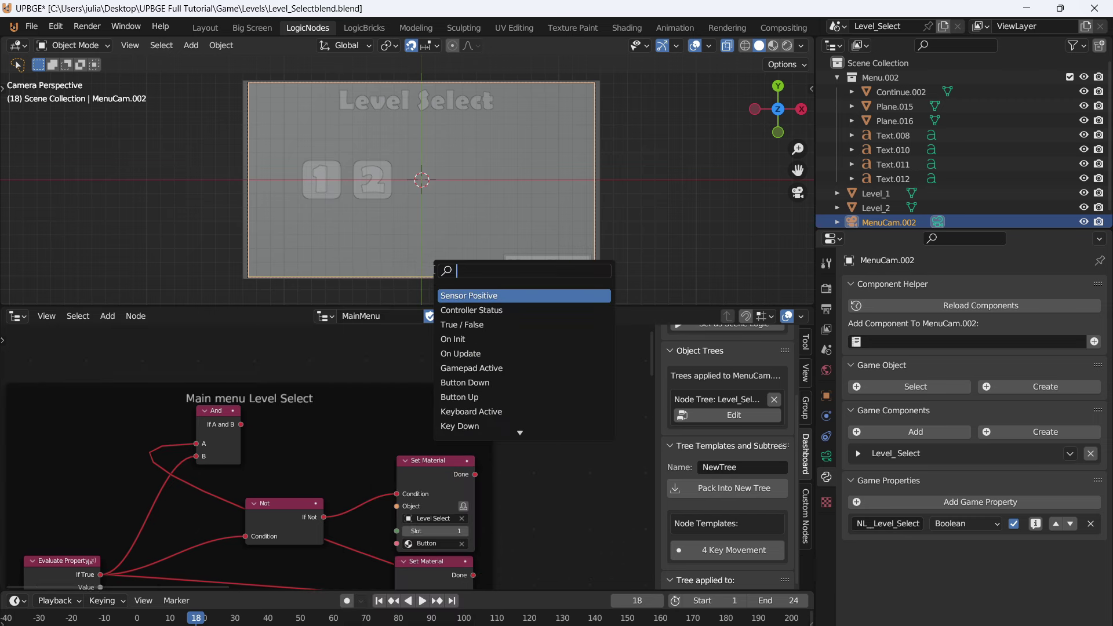
type("load")
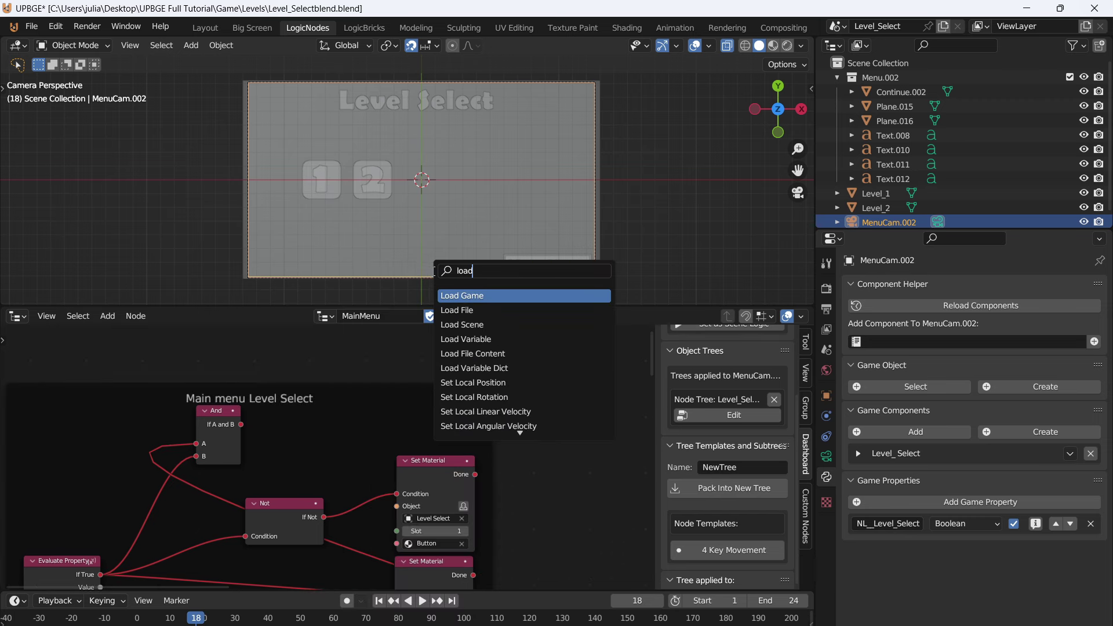
key("Down")
key("Return")
left_click_drag(241, 425, 397, 408)
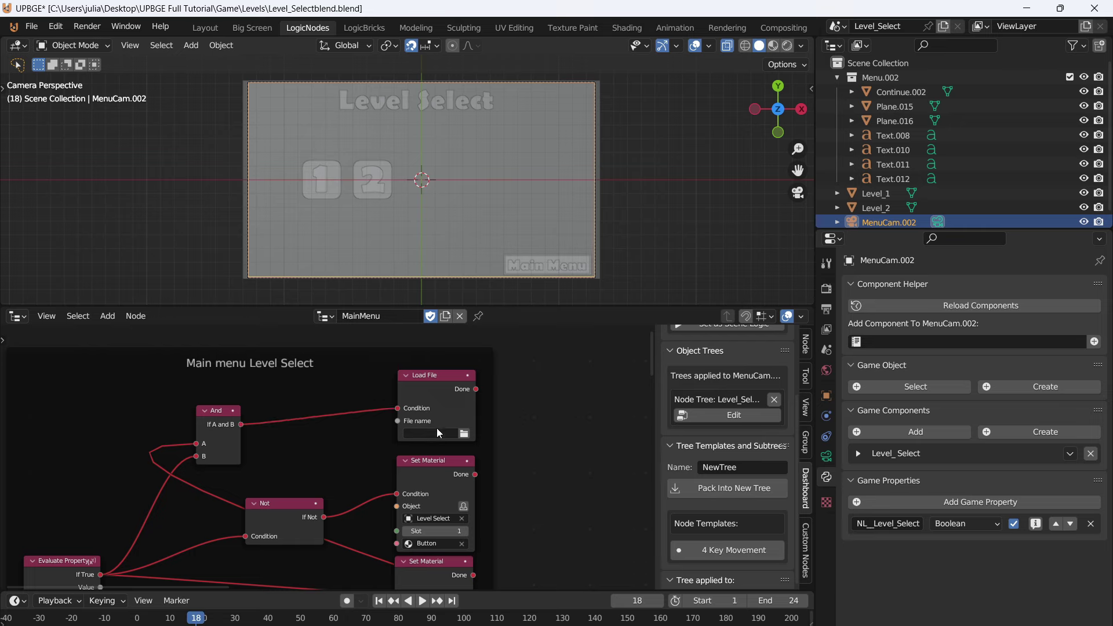
left_click(464, 434)
double_click(383, 353)
- Delete the surplus Set Property nodes from the button reset chain, keeping one after the Not node
scroll(469, 376, "down", 4)
middle_click_drag(468, 376, 590, 464)
scroll(590, 464, "down", 3)
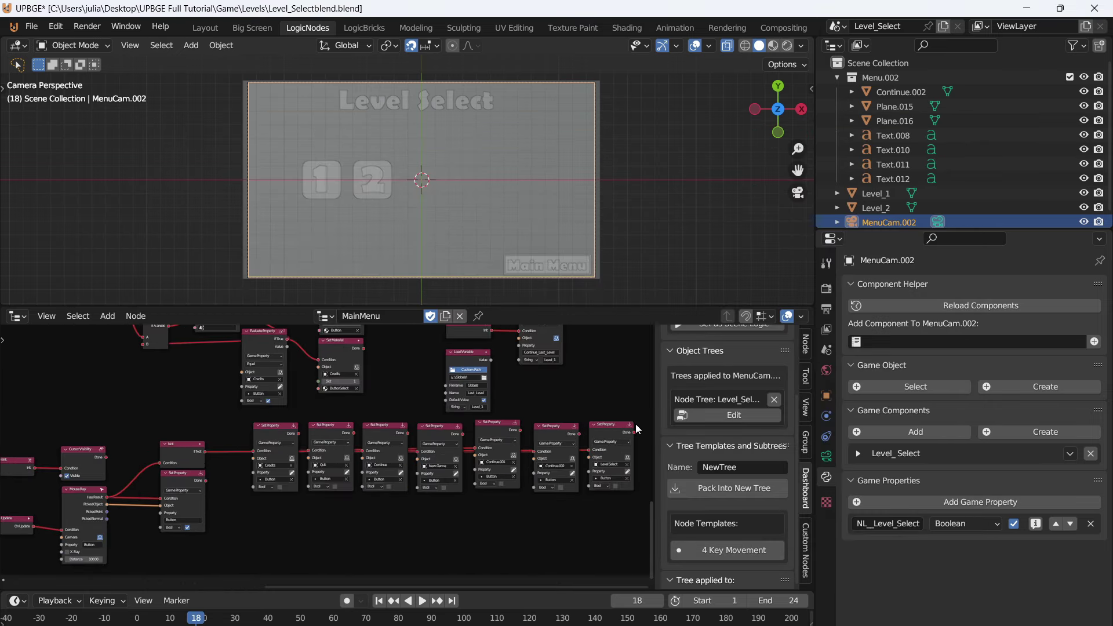
left_click_drag(639, 429, 331, 479)
key("KP_Decimal")
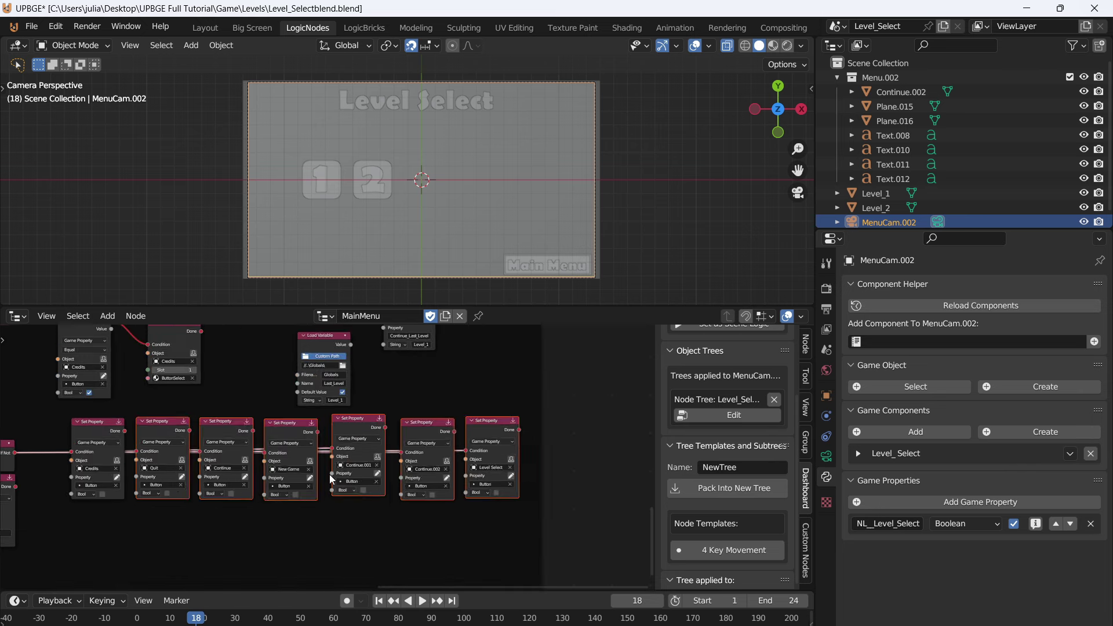
key("x")
- Assign the scene's Main Menu button as the object of the remaining Set Property node
left_click_drag(116, 438, 115, 435)
middle_click_drag(133, 470, 389, 459)
scroll(389, 459, "up", 6)
left_click(388, 457)
left_click(389, 457)
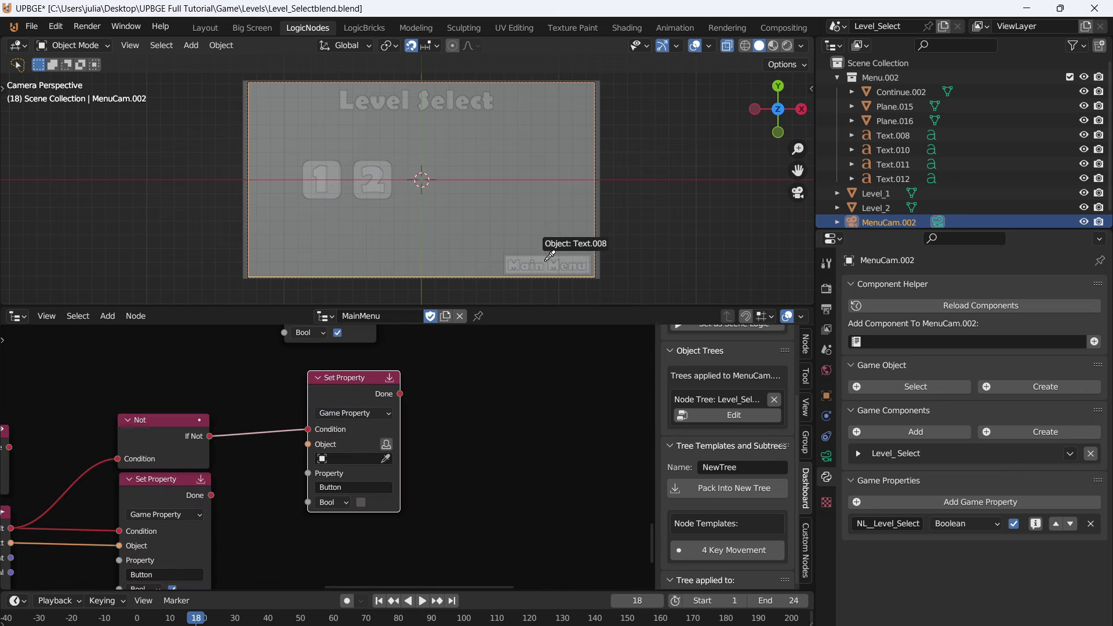
left_click(541, 258)
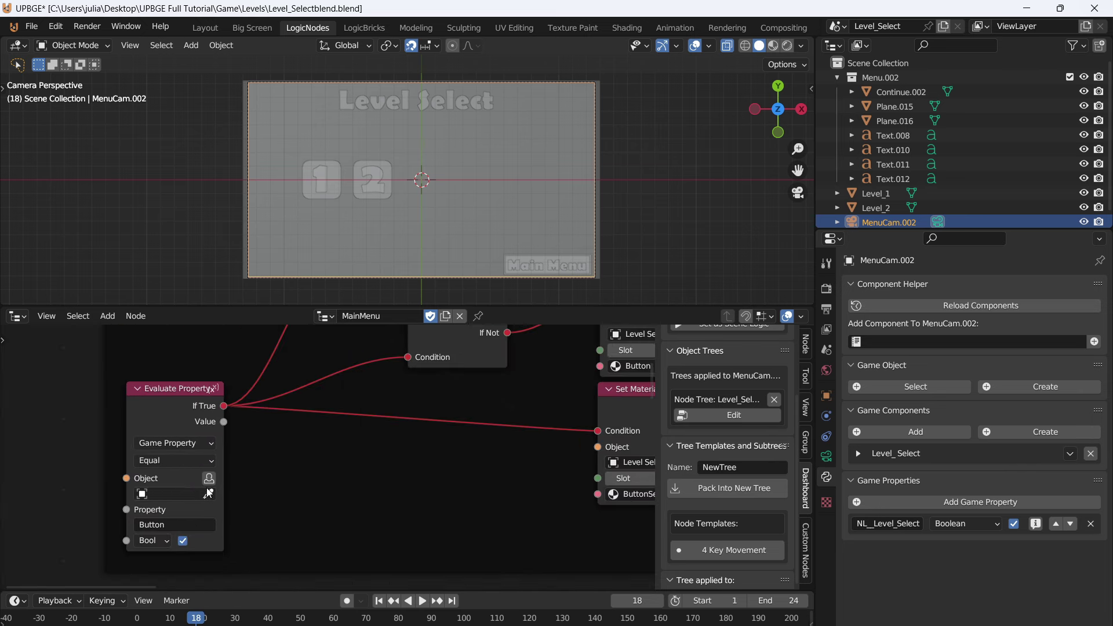
- Set the Evaluate Property node's object in the Main menu Level Select frame to Continue.002
left_click(208, 493)
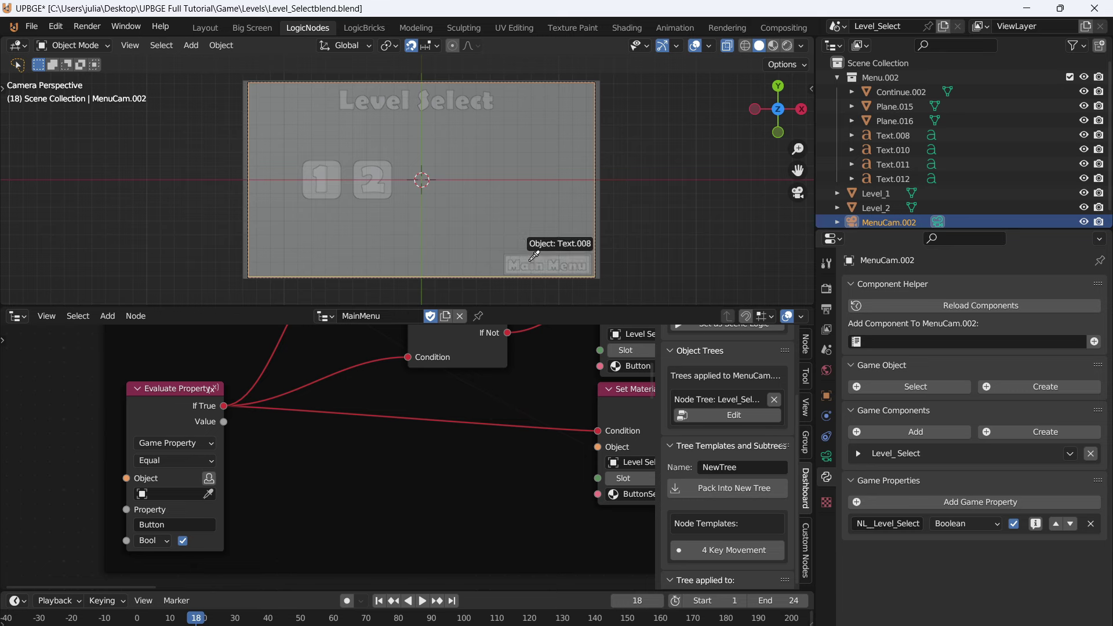
left_click(537, 261)
middle_click_drag(280, 479, 213, 478)
scroll(186, 449, "down", 4)
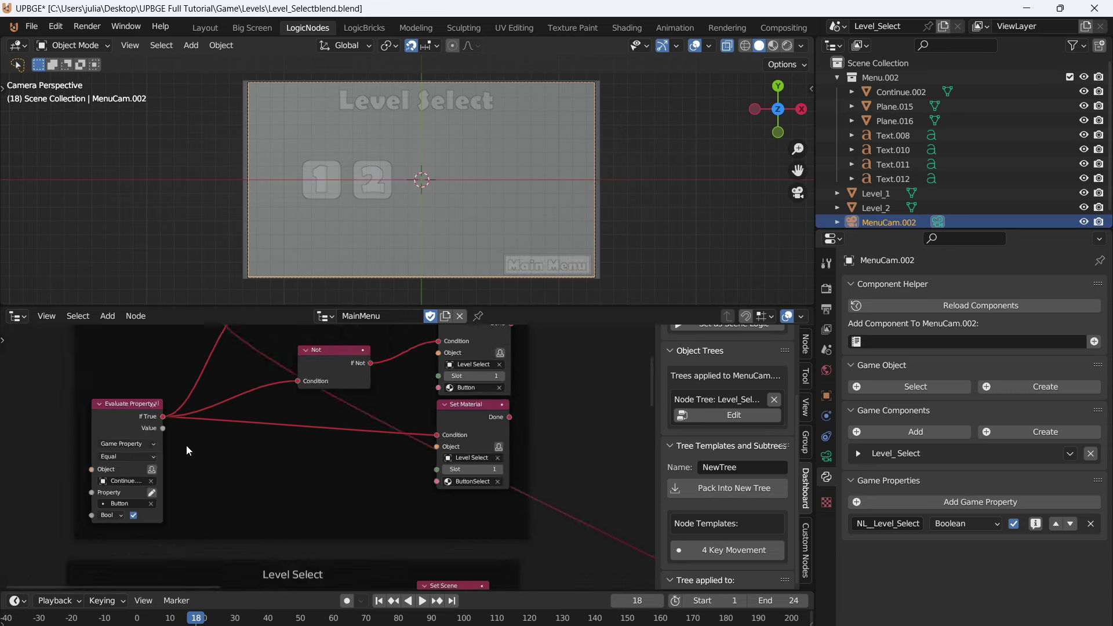
- Replace the Level Select object with the Main Menu button in both Set Material nodes of the frame
scroll(341, 455, "up", 4)
middle_click_drag(392, 426, 281, 513)
scroll(282, 513, "up", 3)
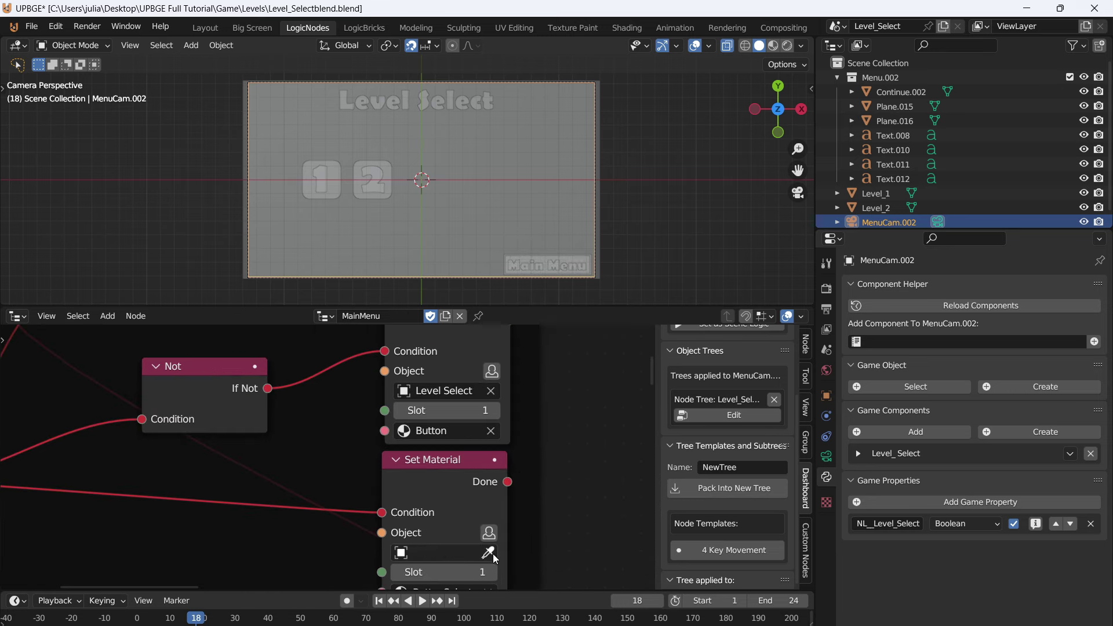
left_click(487, 552)
left_click(487, 552)
left_click(537, 260)
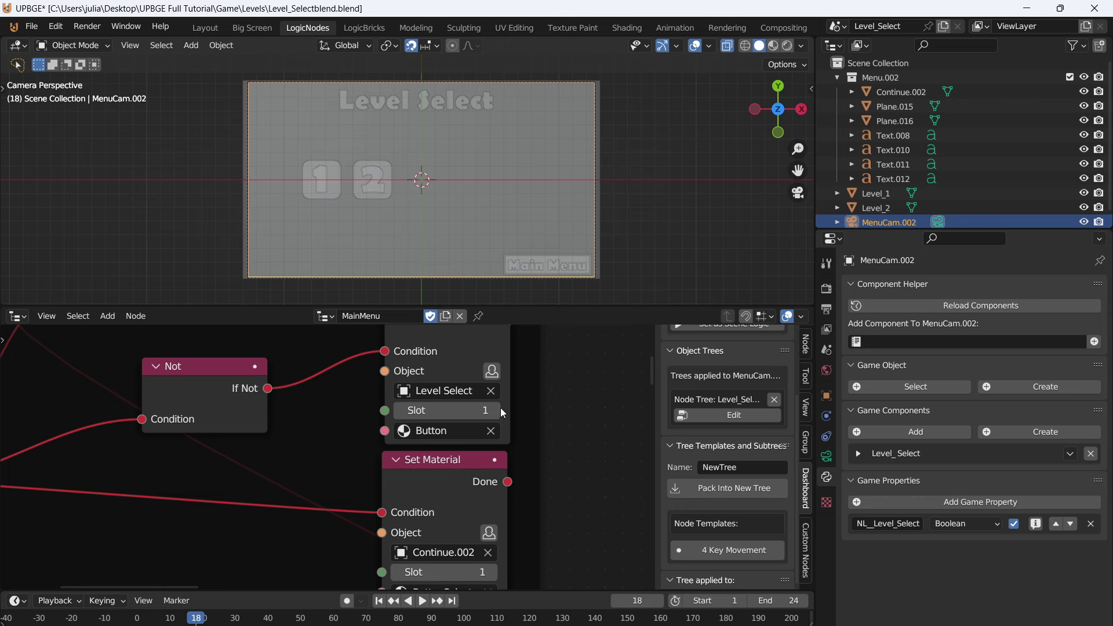
left_click(490, 391)
left_click(491, 390)
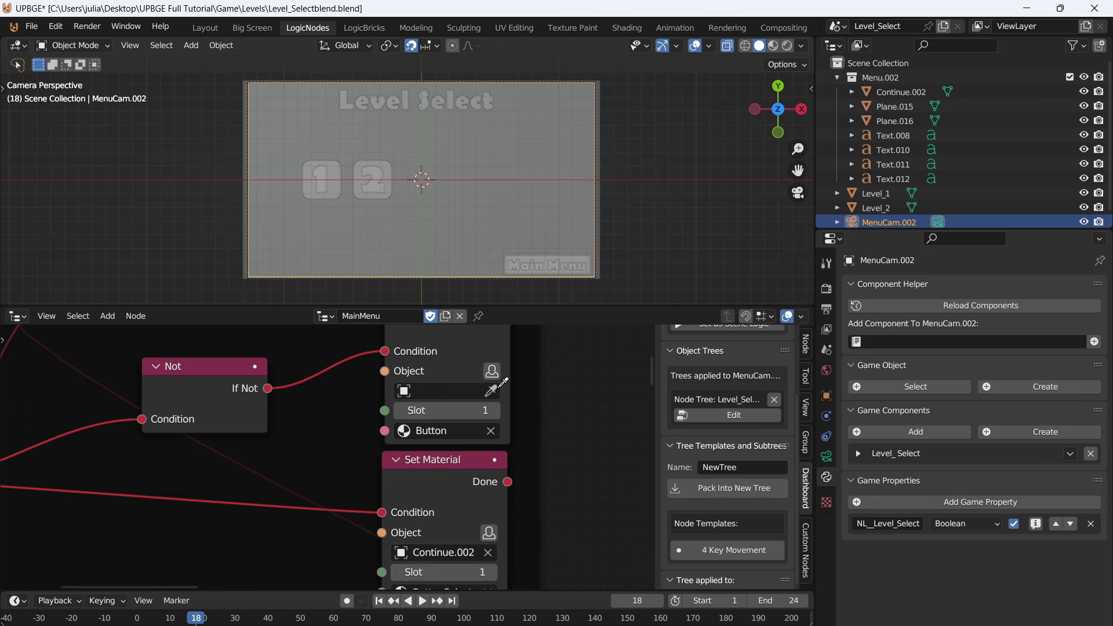
left_click(551, 266)
left_click(491, 390)
left_click(491, 390)
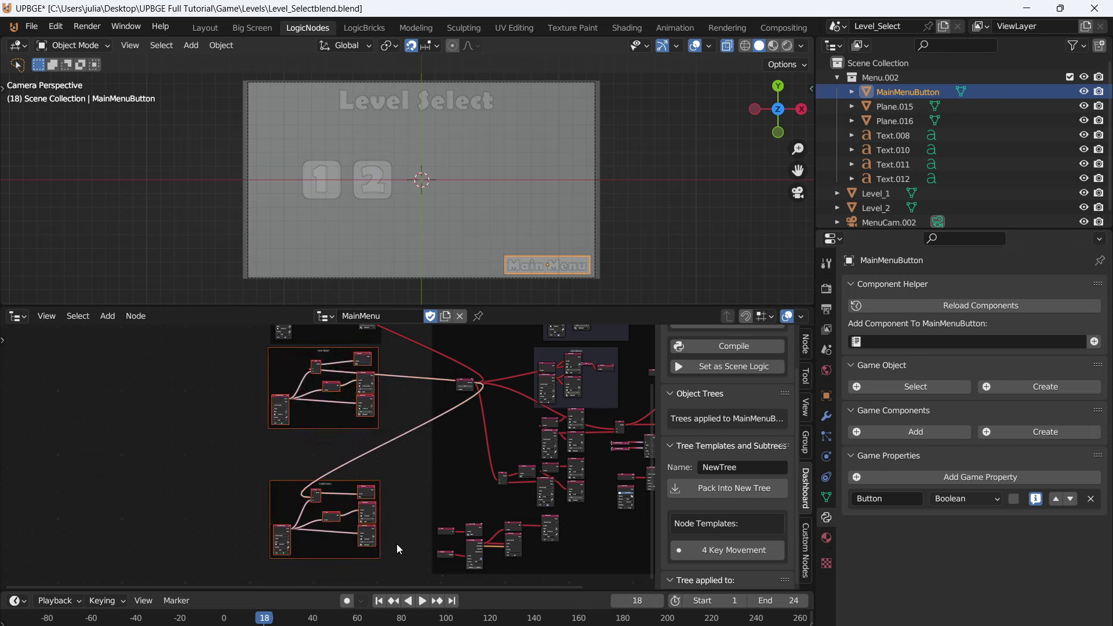
- Delete the two selected button frames and their nodes, keeping the Main menu Level Select frame
key("x")
scroll(371, 456, "up", 4)
middle_click_drag(371, 455, 270, 510)
scroll(294, 426, "down", 4)
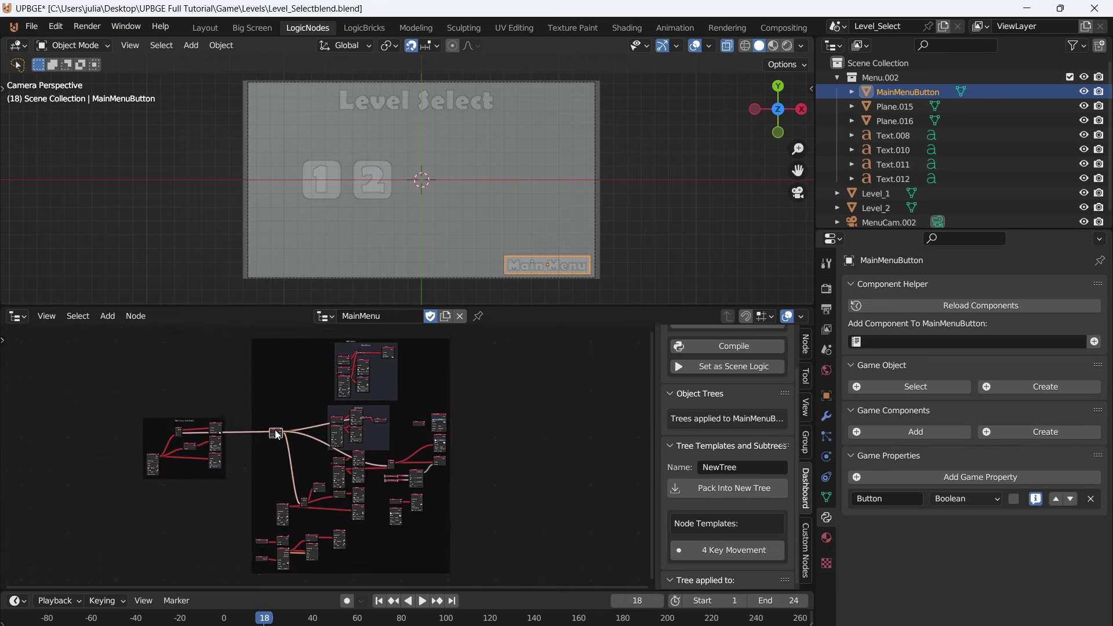
- Move the shared mouse button node to the outer side of the Main menu Level Select frame
left_click_drag(276, 432, 93, 457)
middle_click_drag(376, 486, 373, 445)
scroll(372, 445, "up", 3)
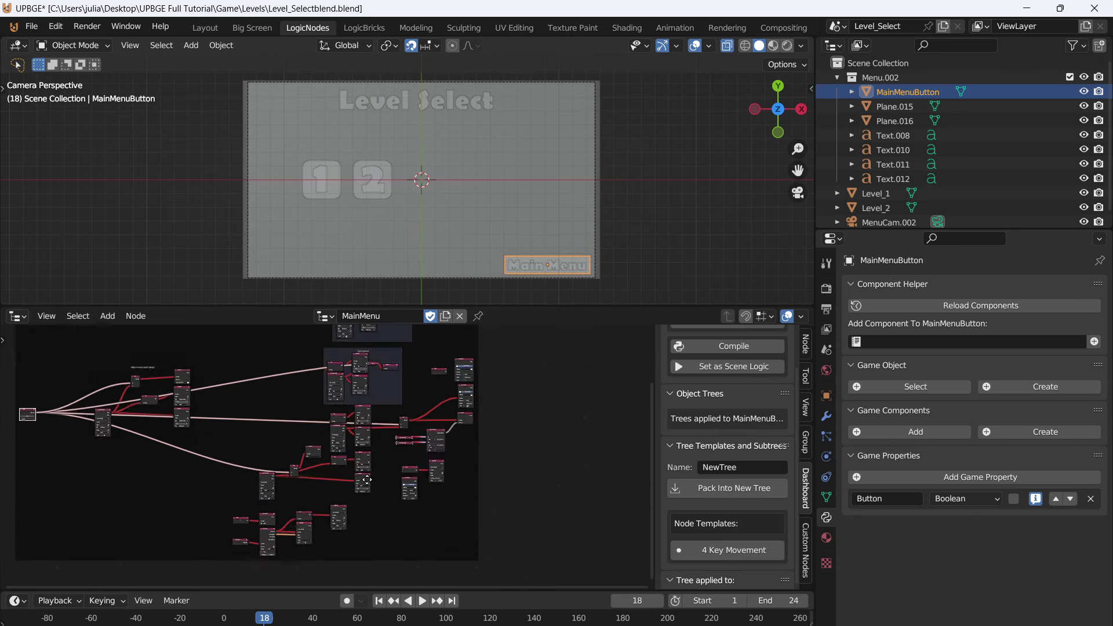
- Remove the New Game, Quit Game and other leftover button nodes from the Main menu frame
scroll(337, 348, "down", 2)
middle_click_drag(334, 336, 346, 422)
scroll(331, 365, "down", 2)
mouse_move(308, 399)
left_mouse_down()
mouse_move(386, 496)
mouse_move(413, 553)
mouse_move(439, 558)
left_mouse_up()
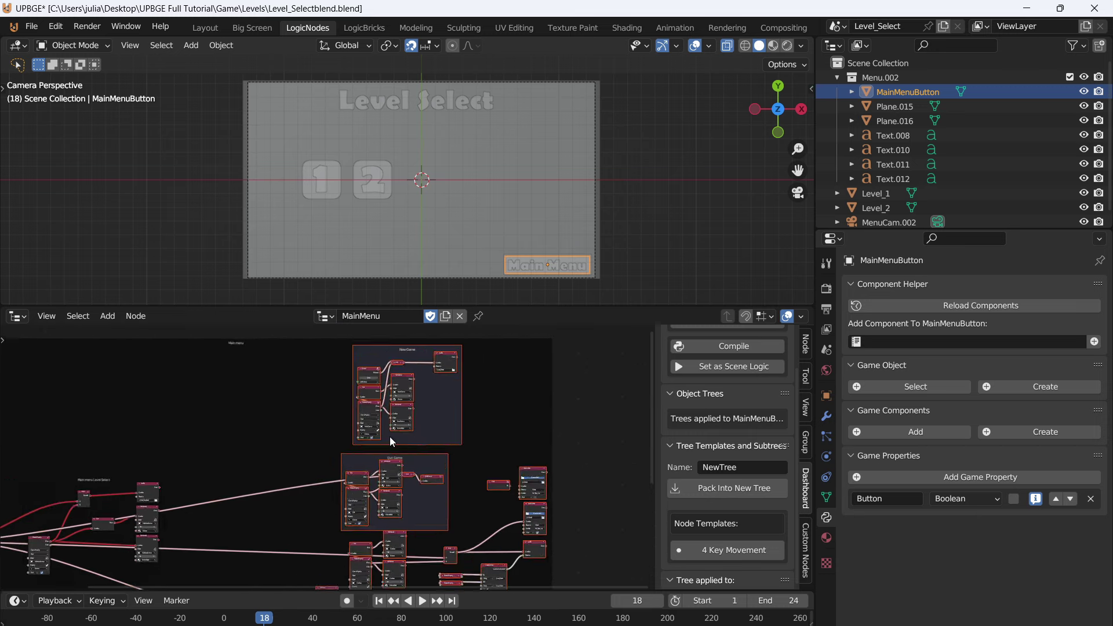
scroll(264, 457, "down", 6)
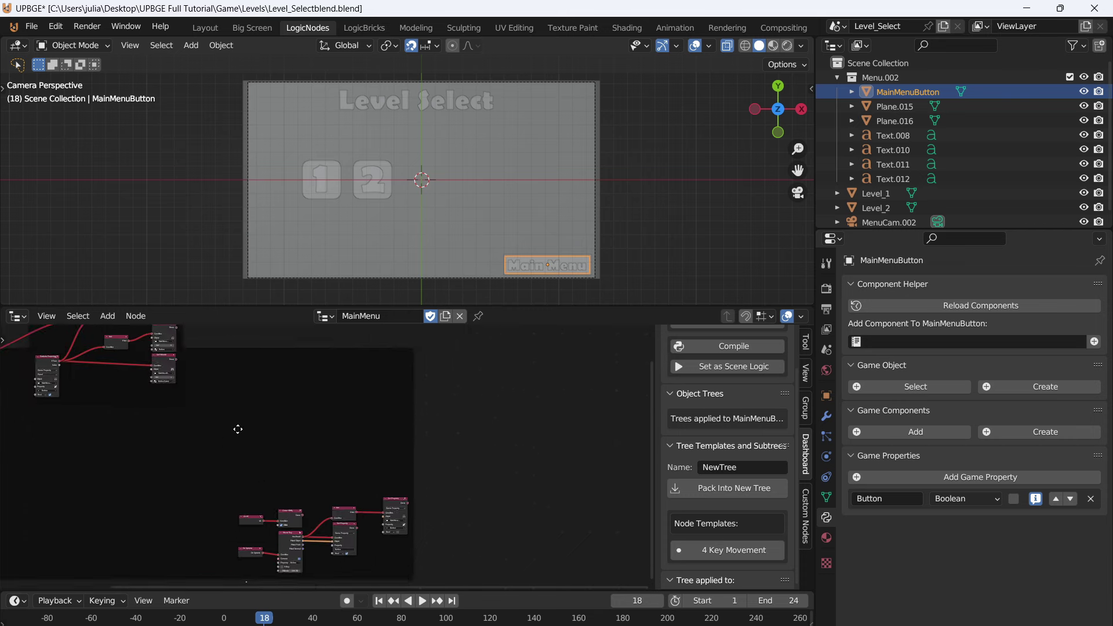
- Move the cursor and mouse-over node group close beneath the Main menu Level Select nodes
left_click_drag(297, 474, 452, 555)
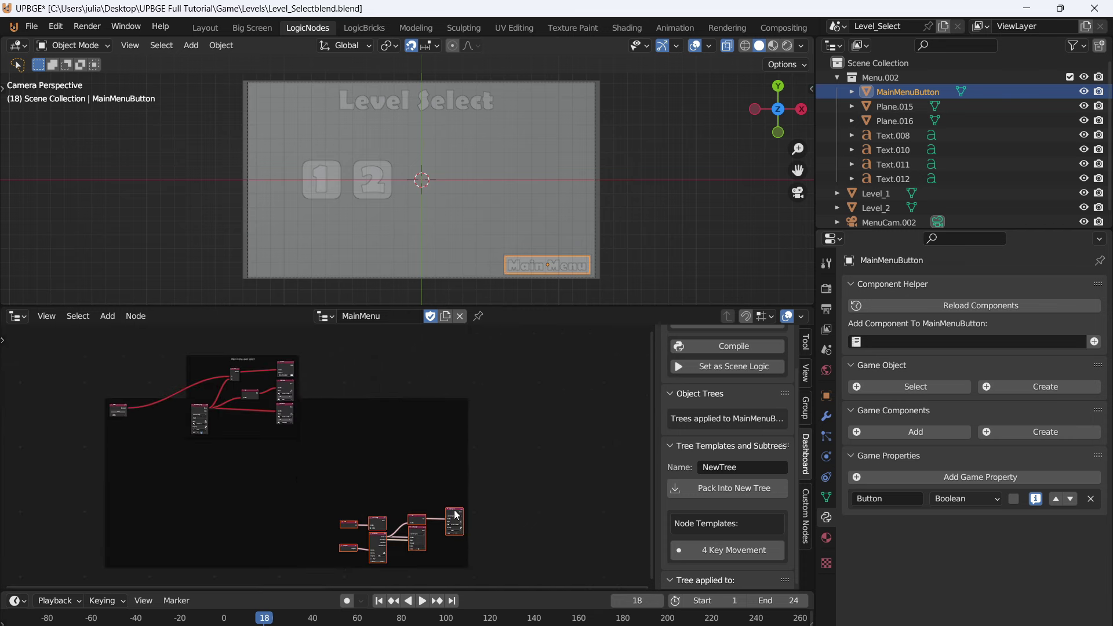
left_click_drag(454, 513, 295, 459)
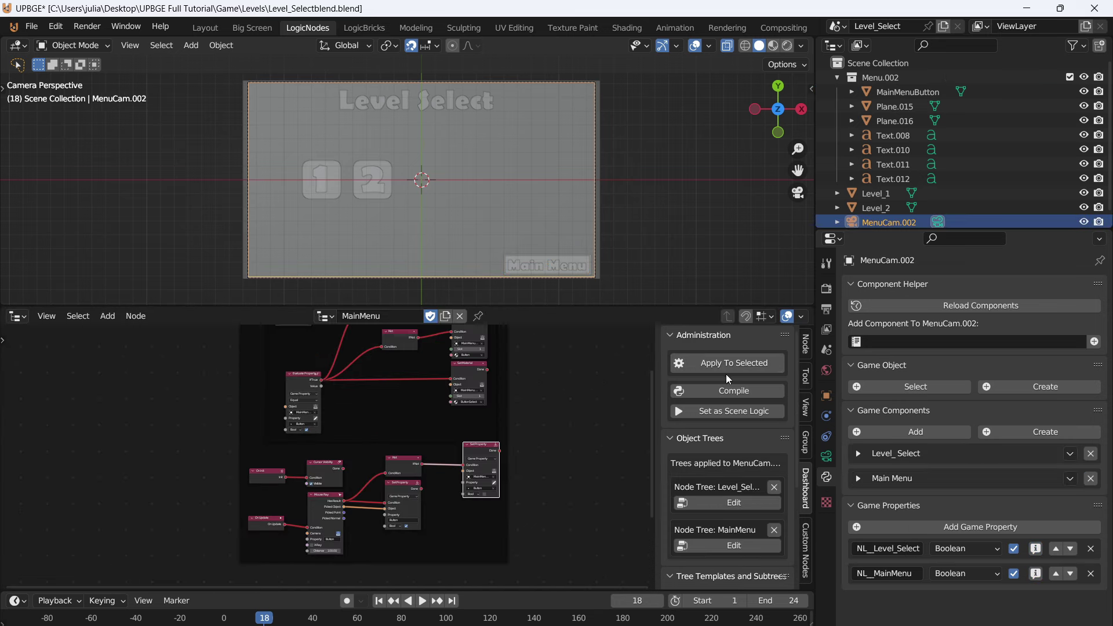
scroll(479, 460, "down", 3)
middle_click_drag(467, 437, 526, 477)
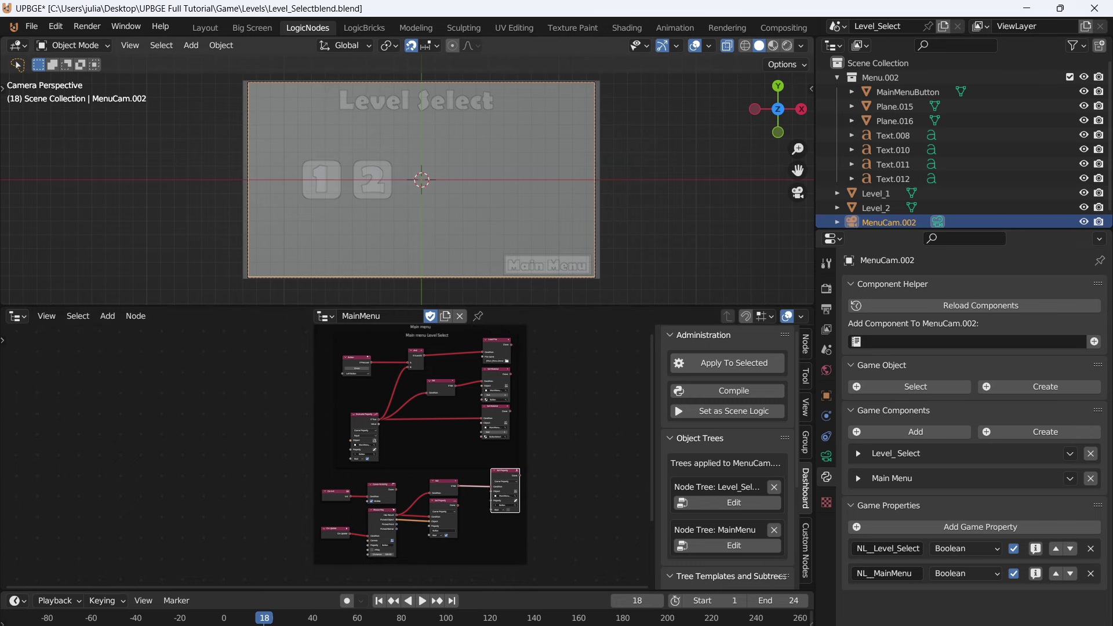
- Playtest the Level Select scene, try its Main Menu button, and stop the game
key("p")
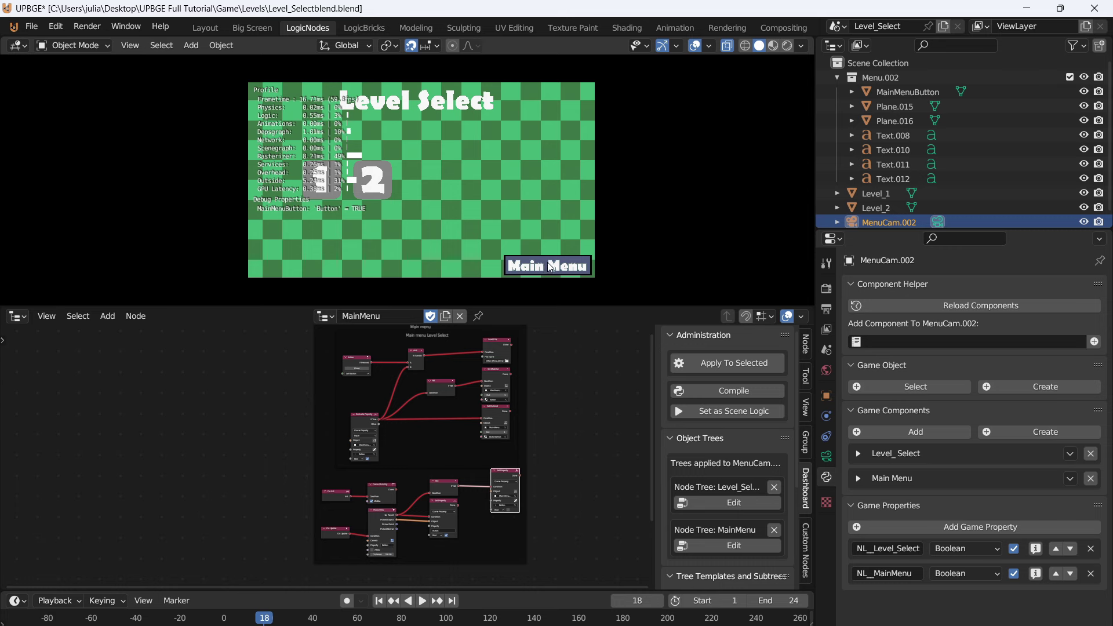
key("Escape")
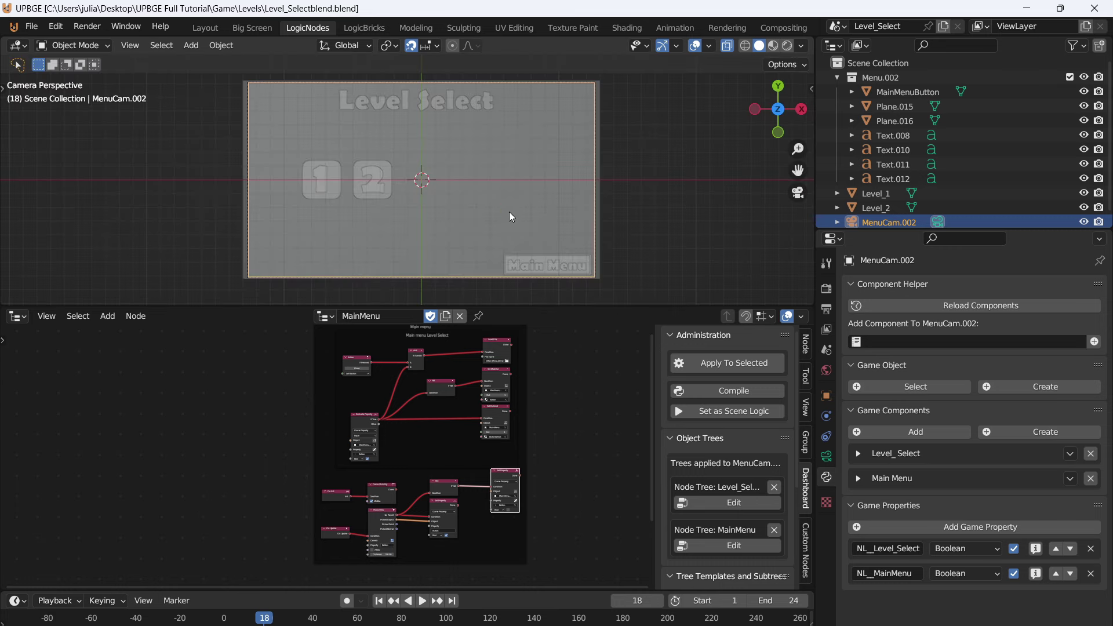
key("p")
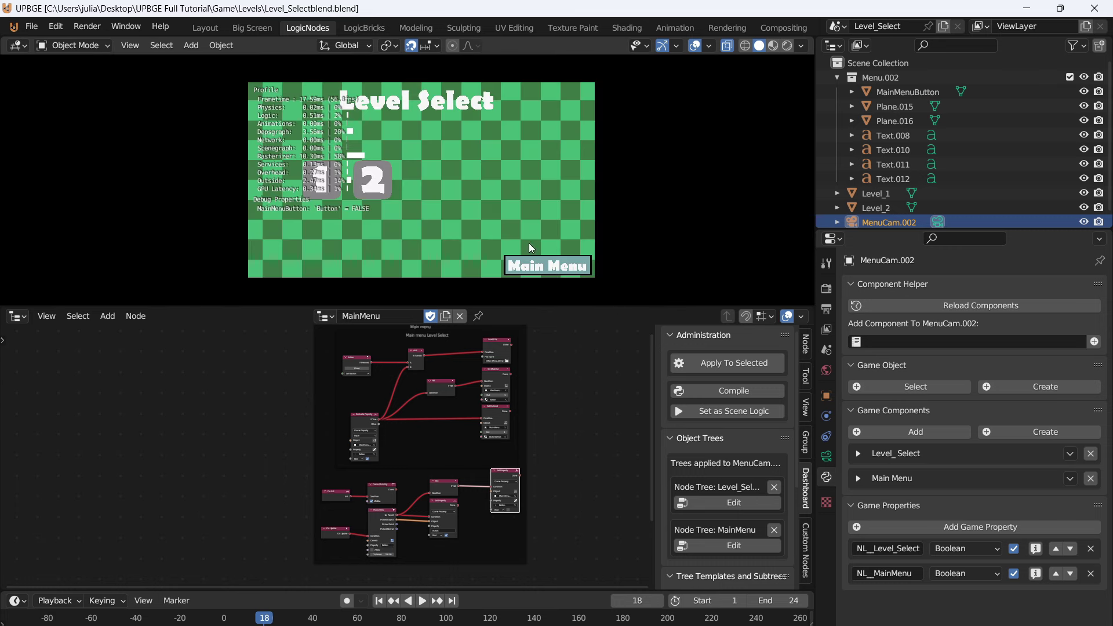
left_click(563, 266)
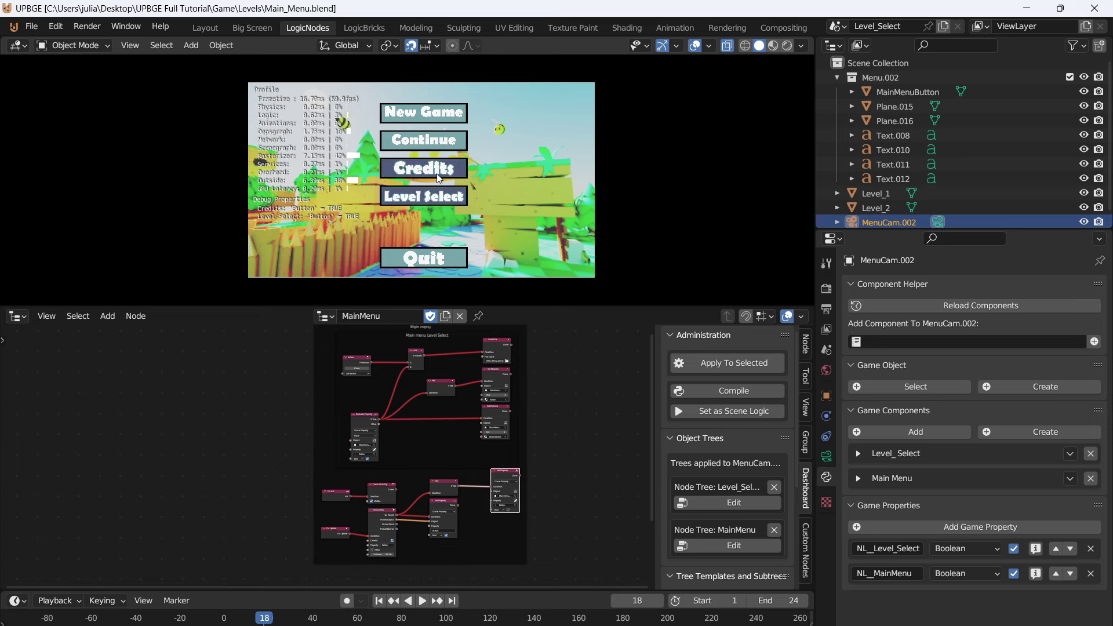
key("Escape")
- Reopen the recent Main_Menu.blend file and purge its unused data-blocks
left_click(31, 26)
mouse_move(54, 75)
left_click(214, 86)
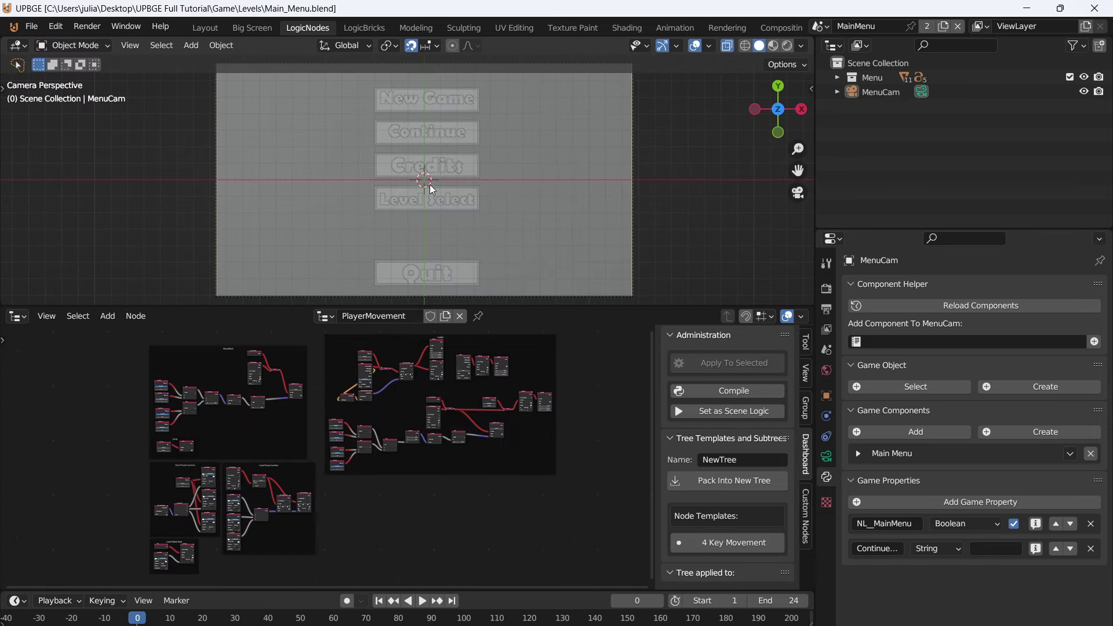
left_click(31, 26)
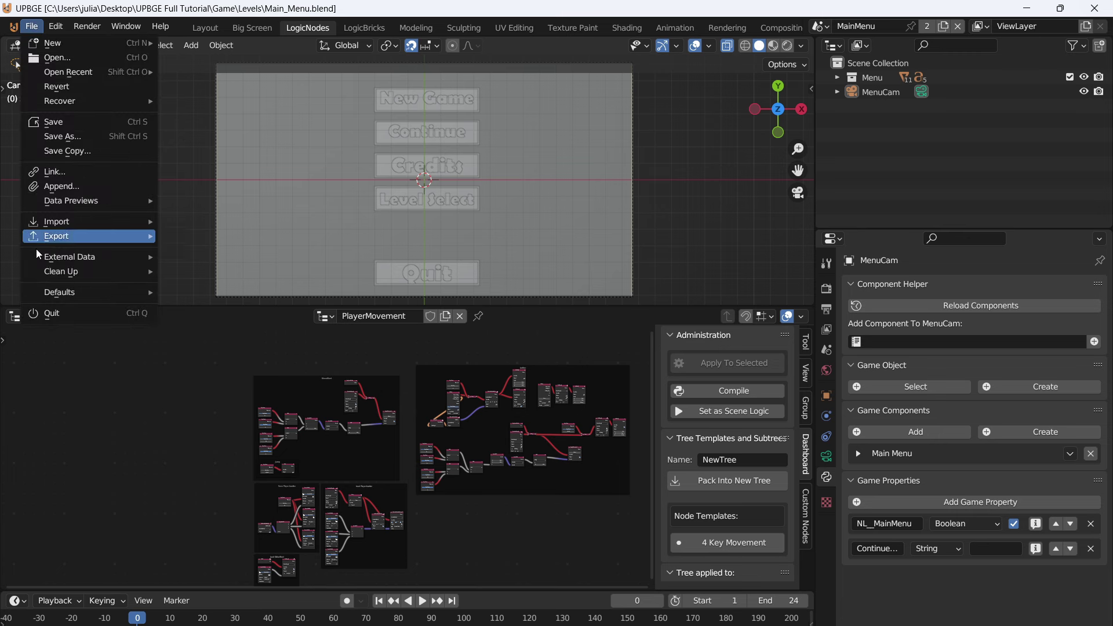
mouse_move(93, 271)
left_click(230, 357)
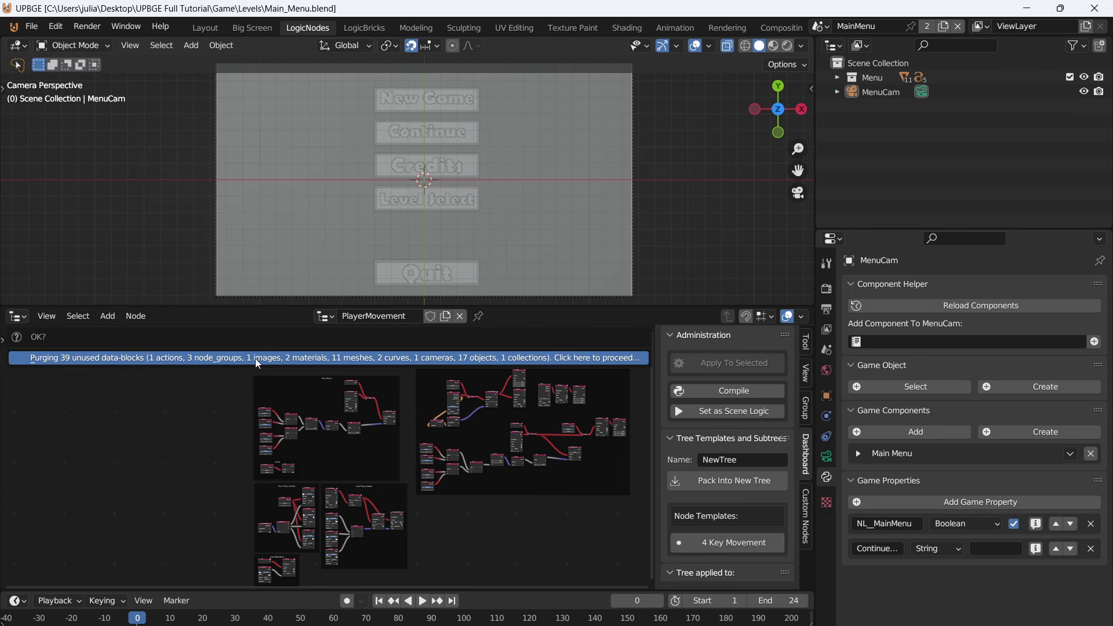
- Display the MainMenu logic tree in the node editor and save the file
left_click(347, 316)
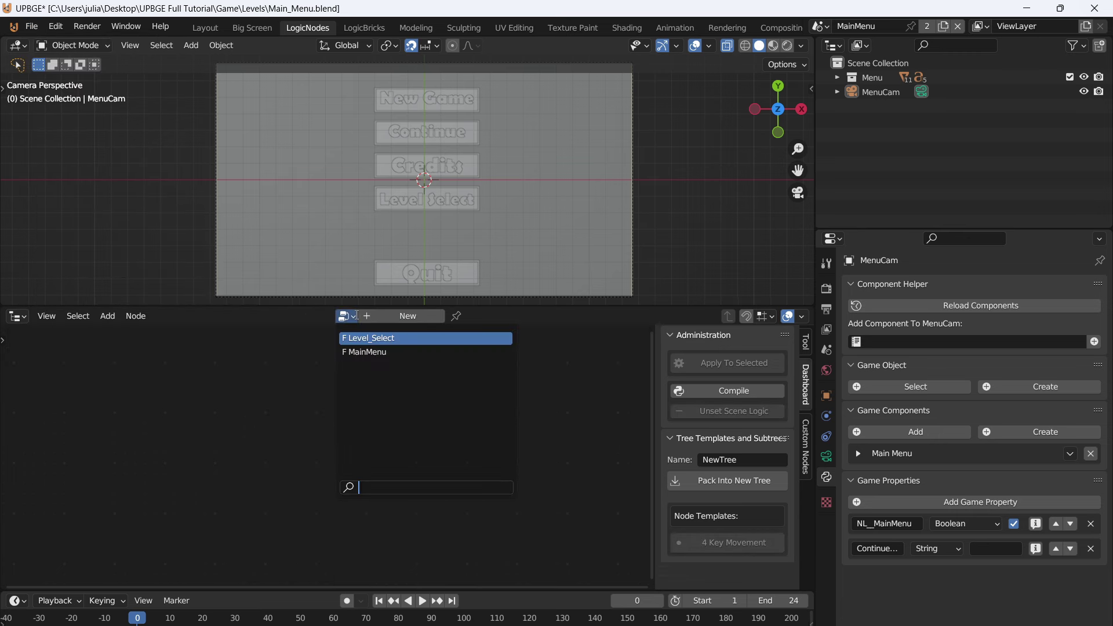
left_click(383, 352)
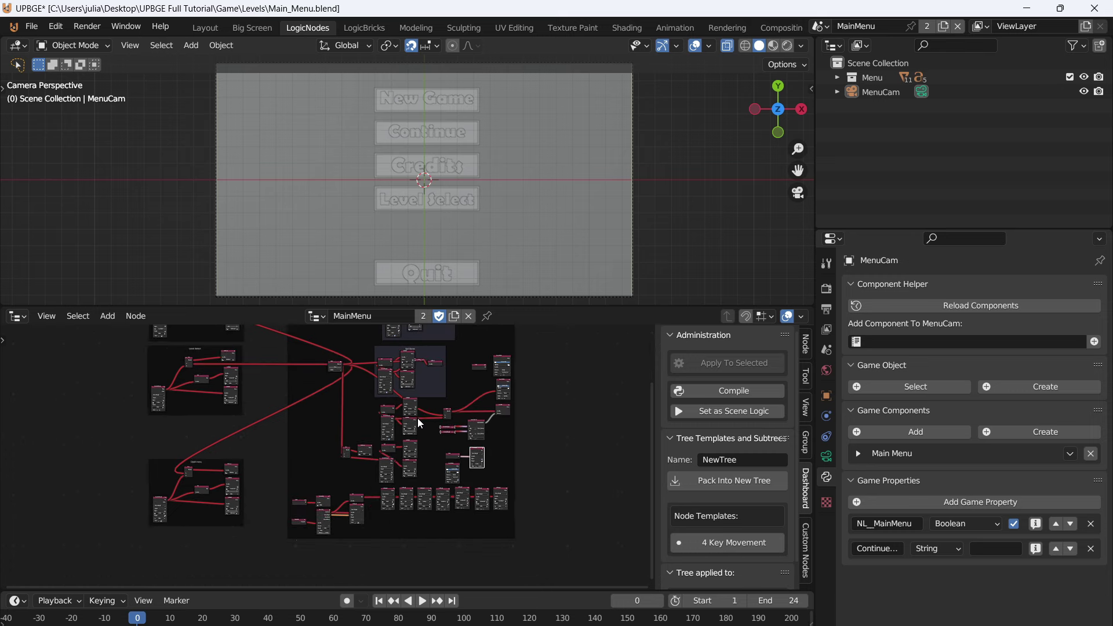
key("ctrl+s")
- Locate the Main menu Level Select frame and select its Set Scene node
scroll(437, 505, "up", 7)
middle_click_drag(243, 360, 435, 502)
middle_click_drag(313, 383, 356, 520)
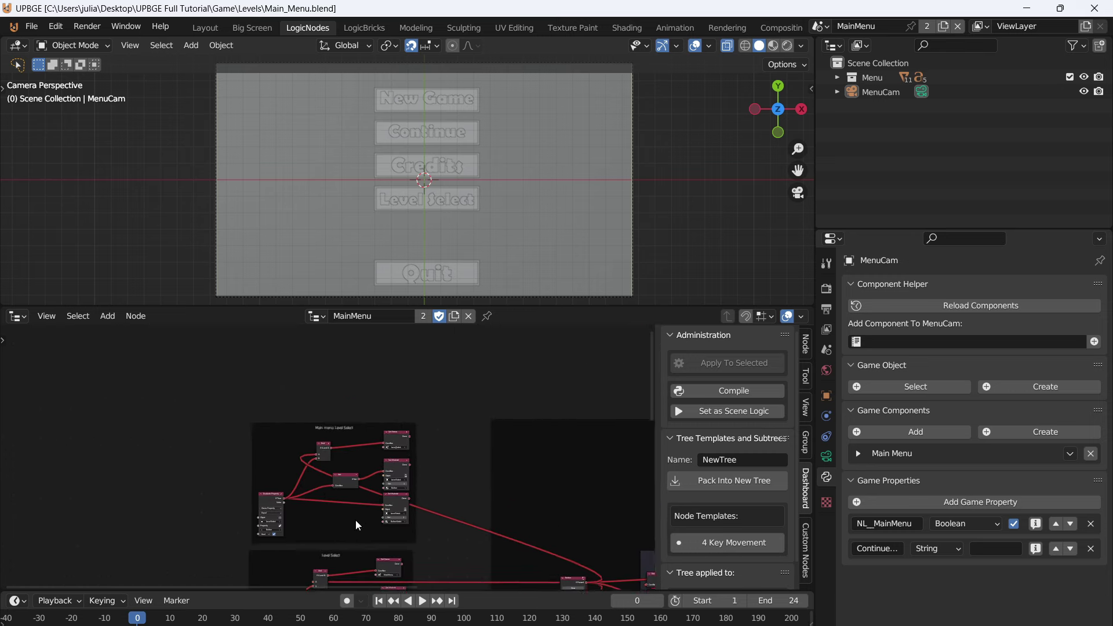
scroll(347, 481, "up", 6)
scroll(330, 458, "up", 3)
middle_click_drag(522, 391, 502, 394)
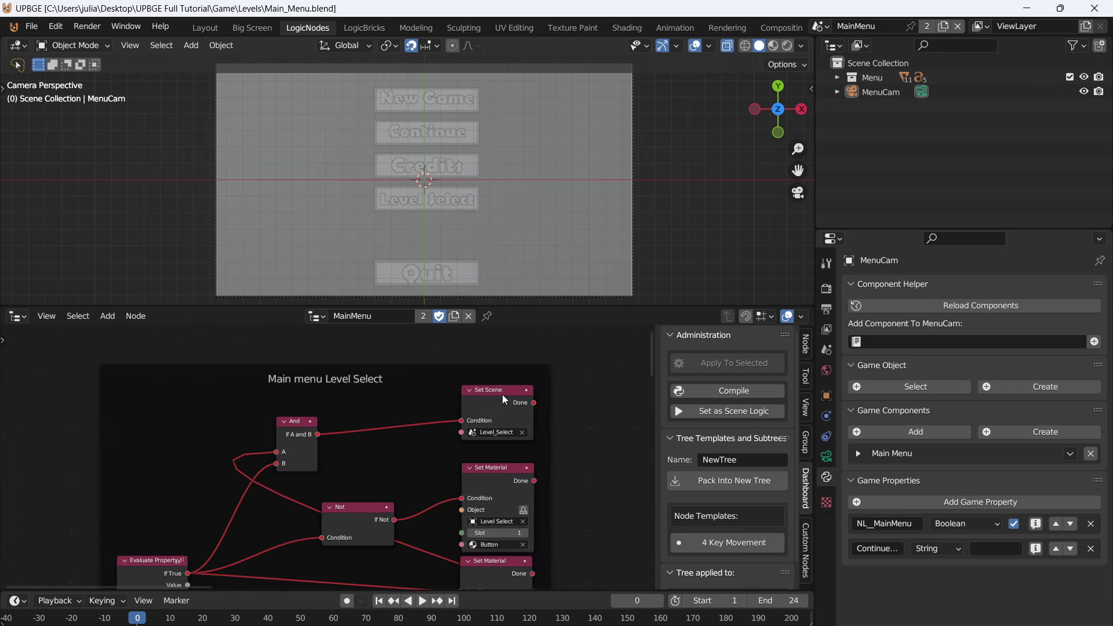
left_click_drag(502, 394, 502, 393)
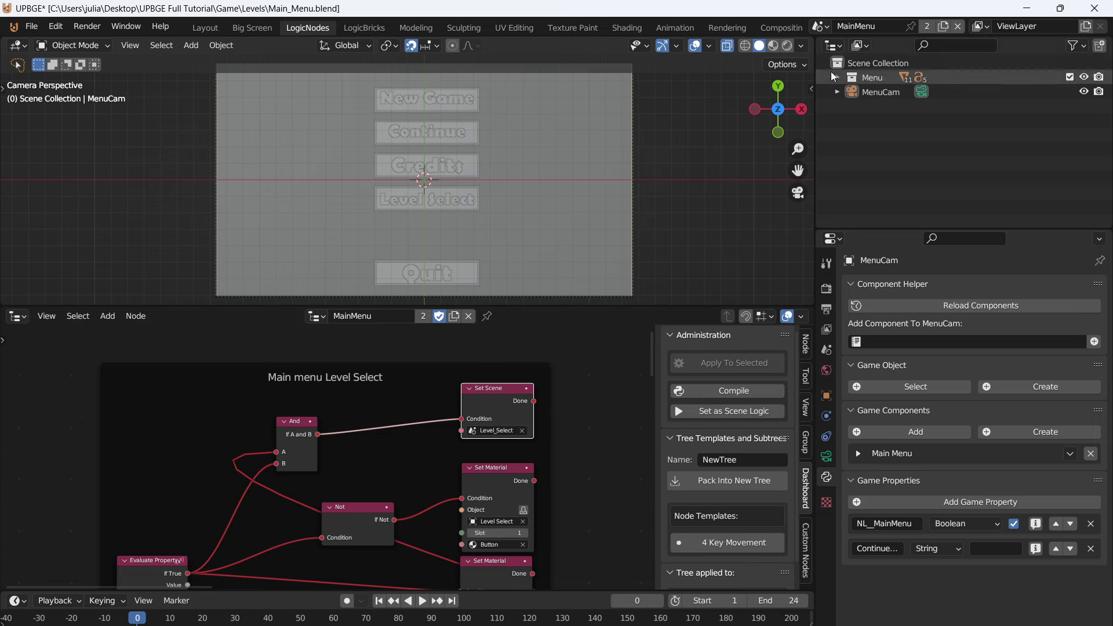
- Switch to the Level_Select scene and delete it from the Main_Menu file
left_click(821, 26)
left_click(822, 28)
left_click(822, 27)
left_click(850, 62)
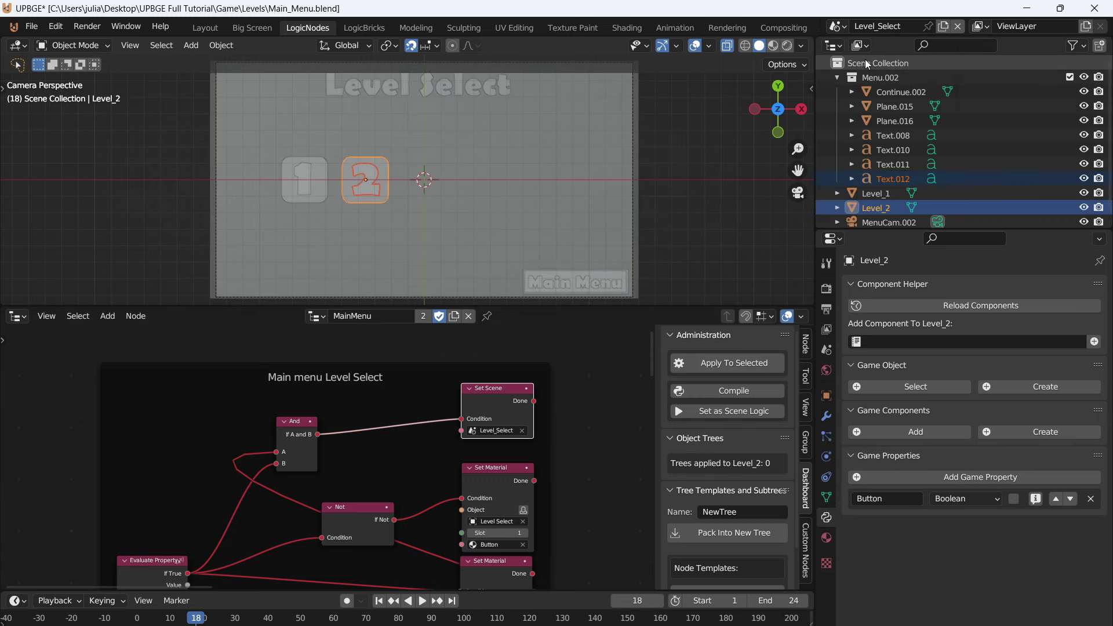
left_click(959, 26)
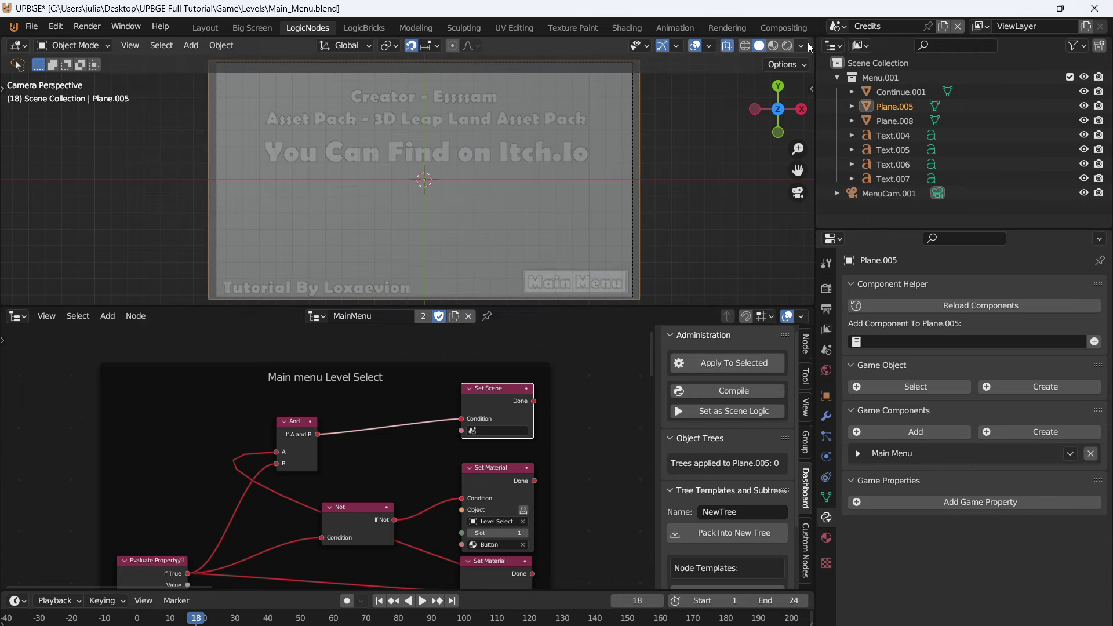
- Purge the unused data-blocks left by the removed scene and save the file
left_click(31, 26)
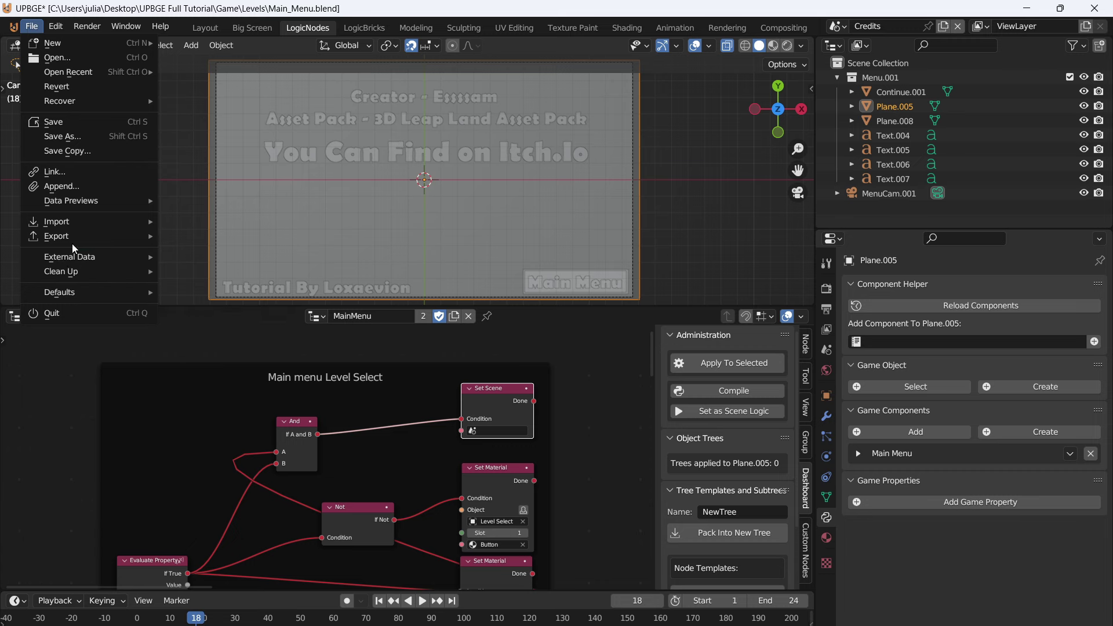
mouse_move(81, 272)
left_click(238, 357)
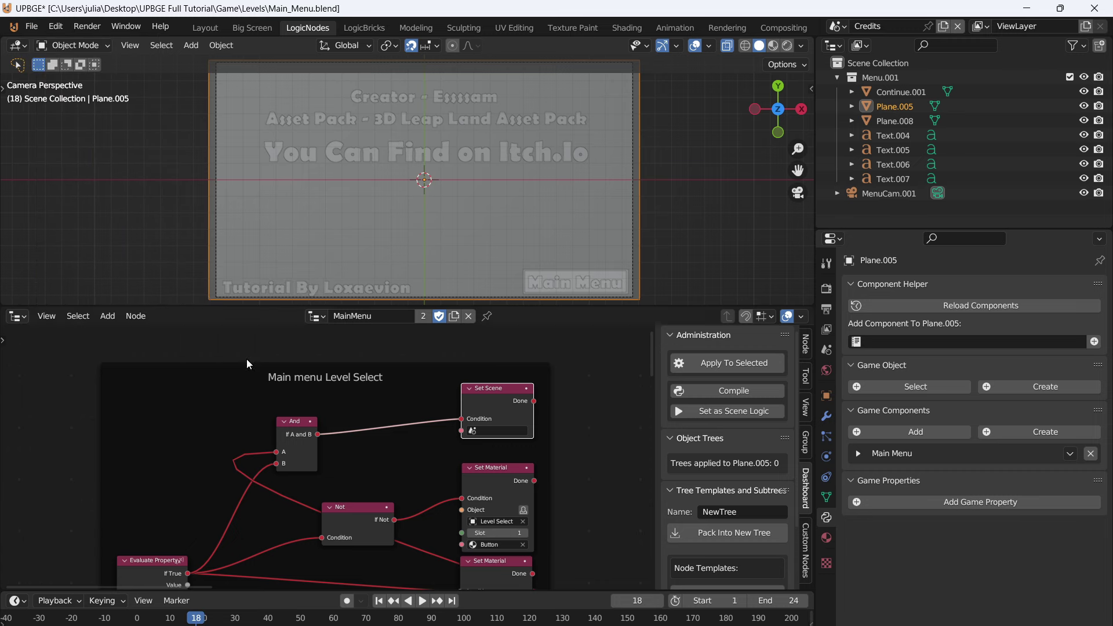
scroll(246, 212, "up", 1)
scroll(430, 510, "down", 2)
middle_click_drag(430, 516, 448, 481)
key("ctrl+s")
- Replace the Main menu Level Select frame's Set Scene node with a Load File node connected to And, and open its file browser
left_click(486, 383)
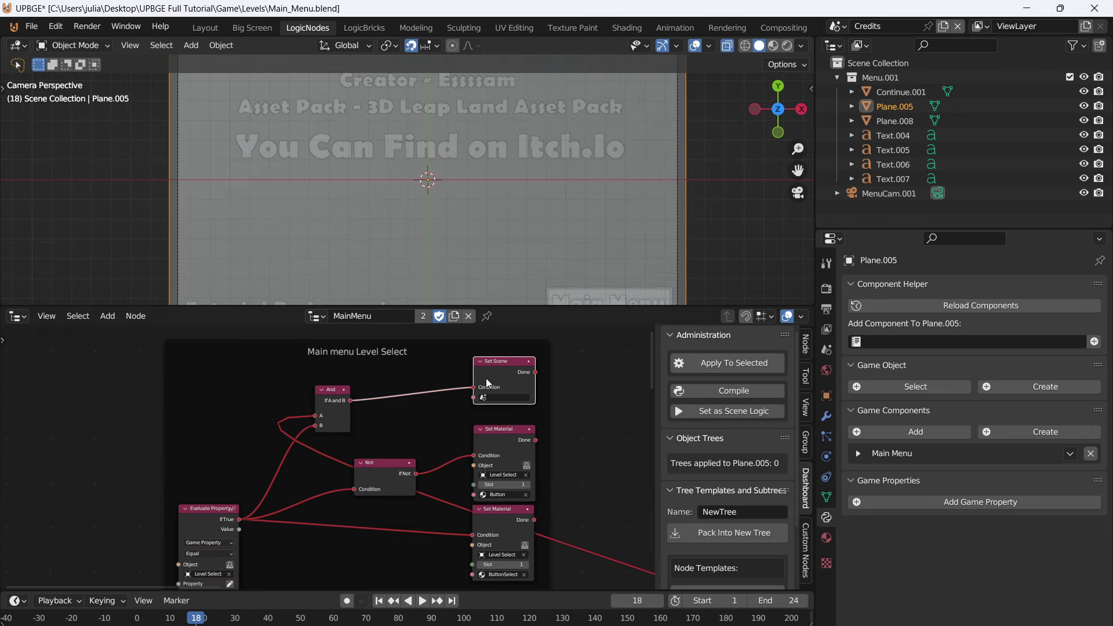
key("x")
key("shift+a")
left_click(432, 272)
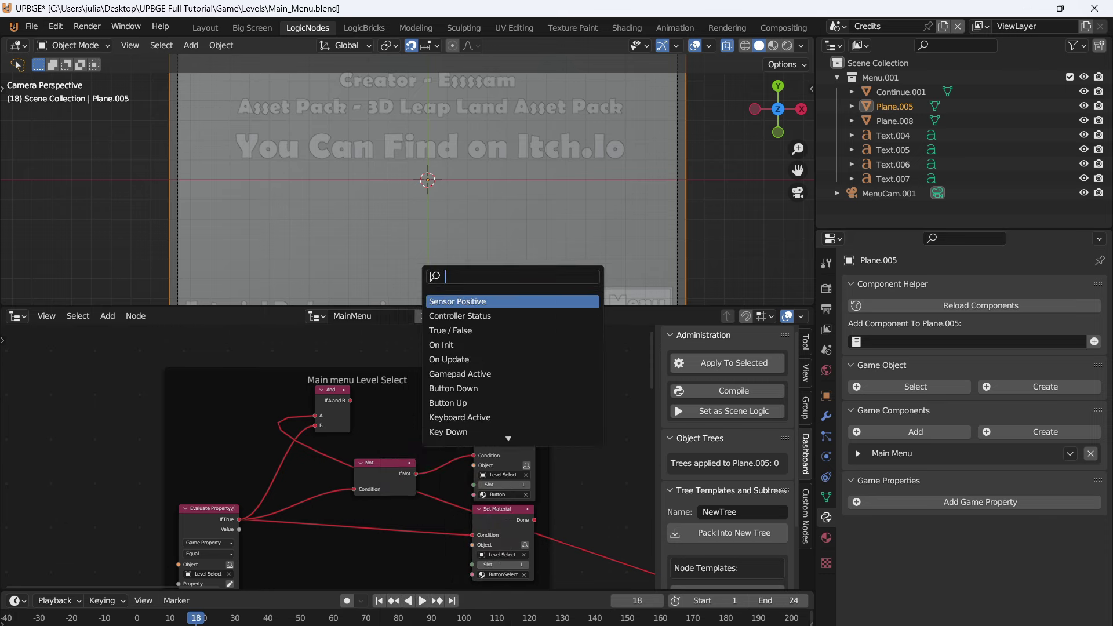
type("load")
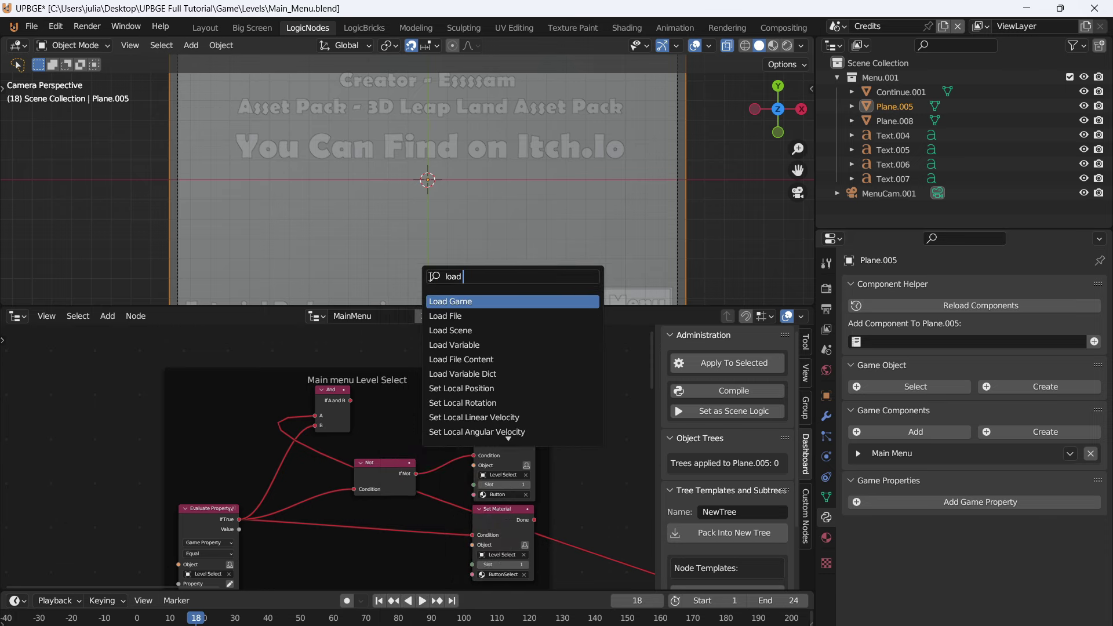
left_click(475, 316)
left_click(503, 377)
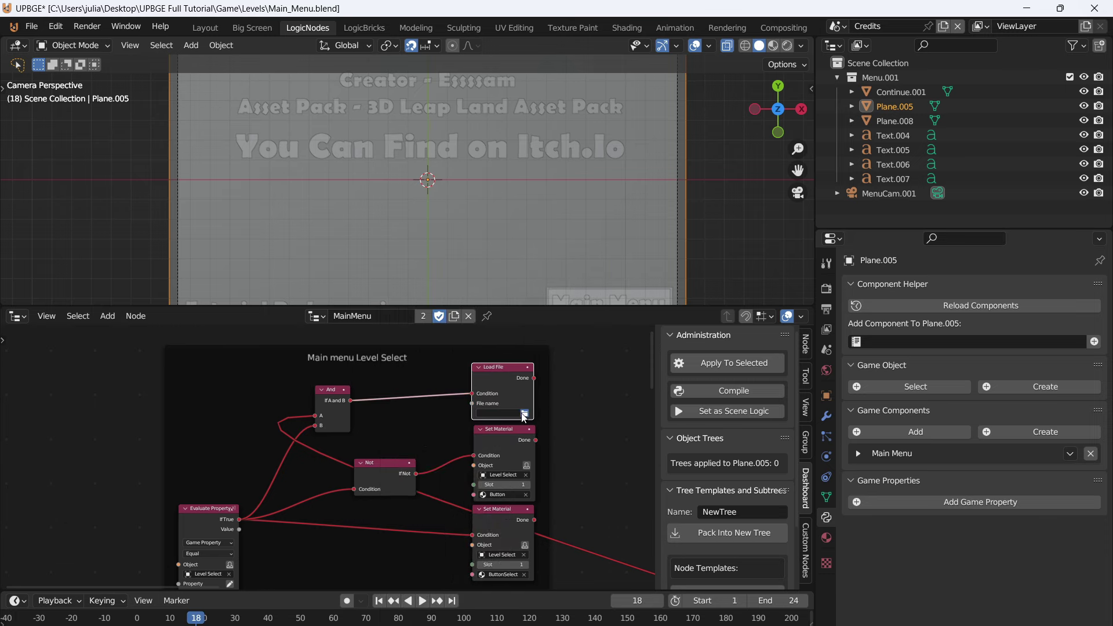
left_click(524, 414)
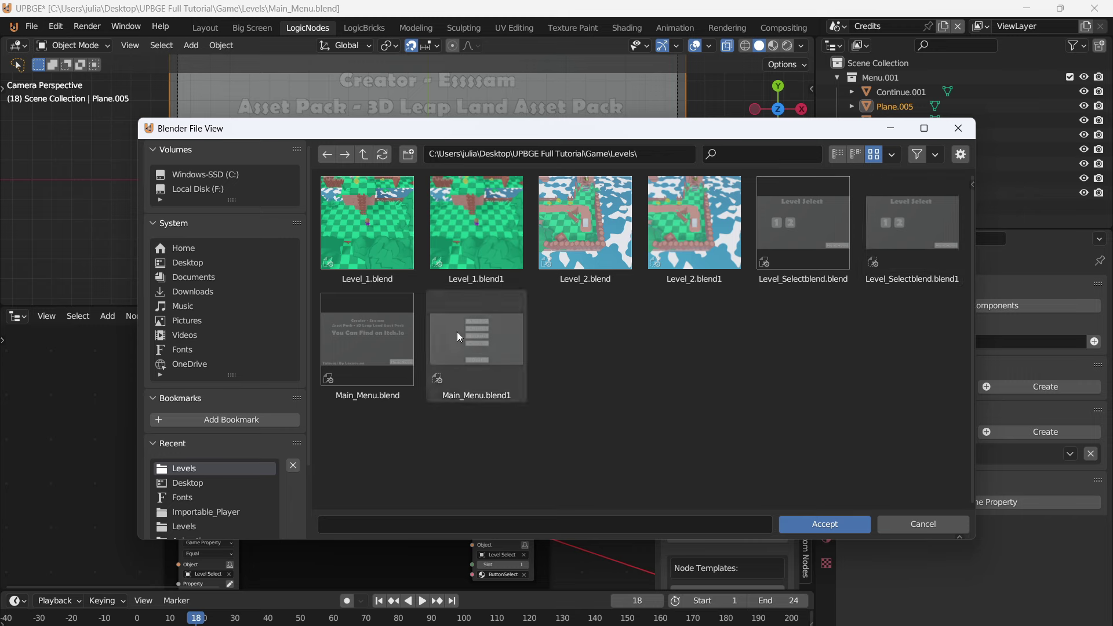
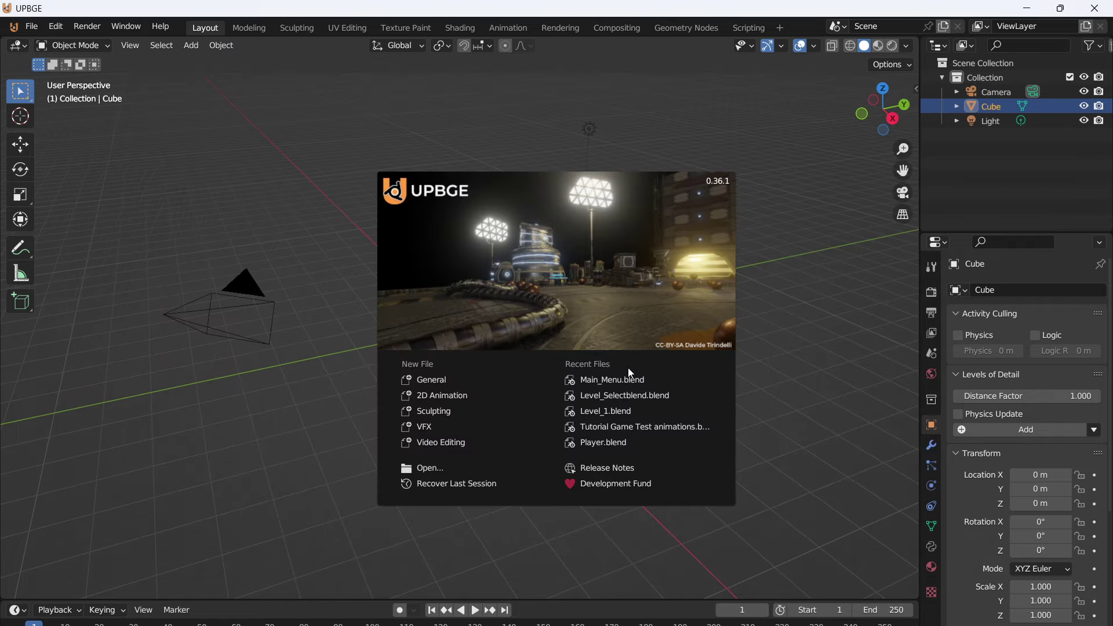
- Reopen Main_Menu.blend from the recent files and launch it as a standalone game
left_click(620, 381)
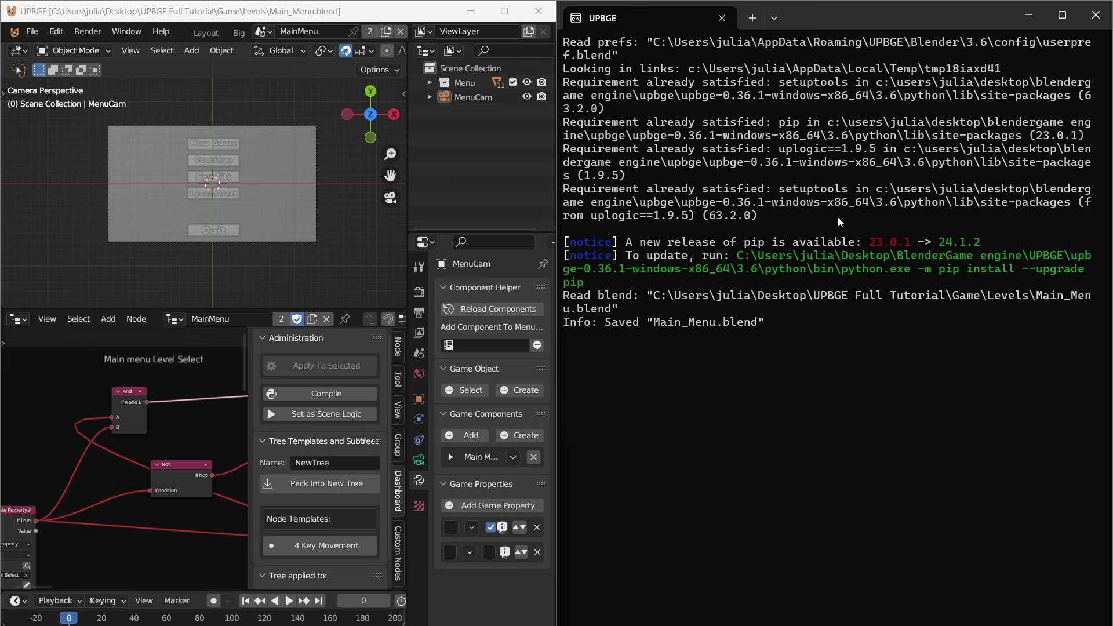
left_click(418, 292)
left_click(522, 375)
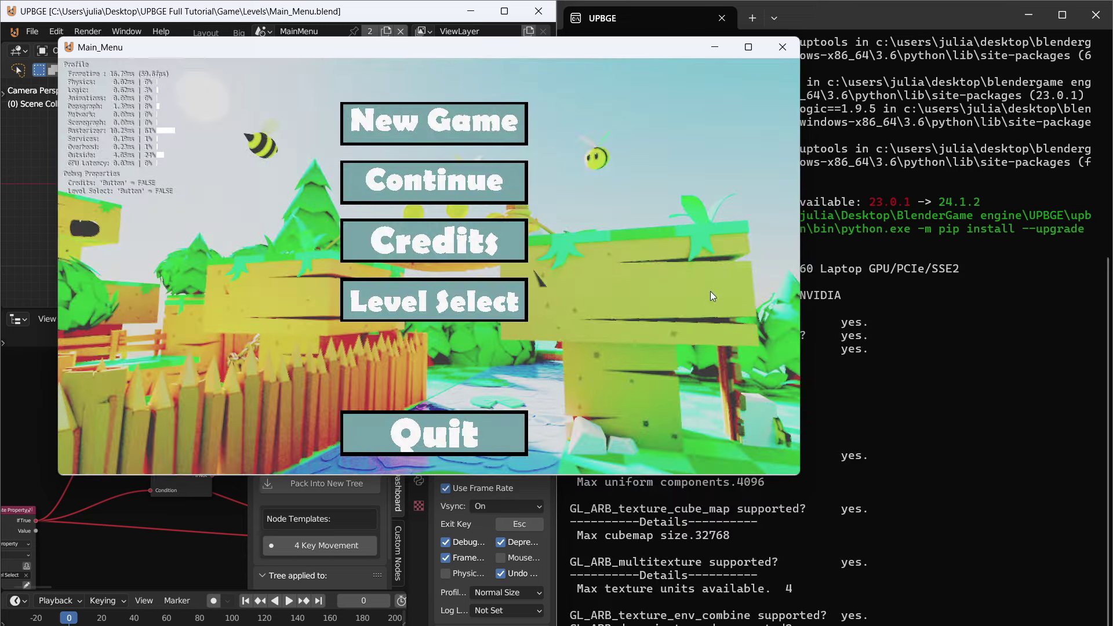
- Bring the standalone game window forward, try its Credits button, and exit the game
left_click(528, 36)
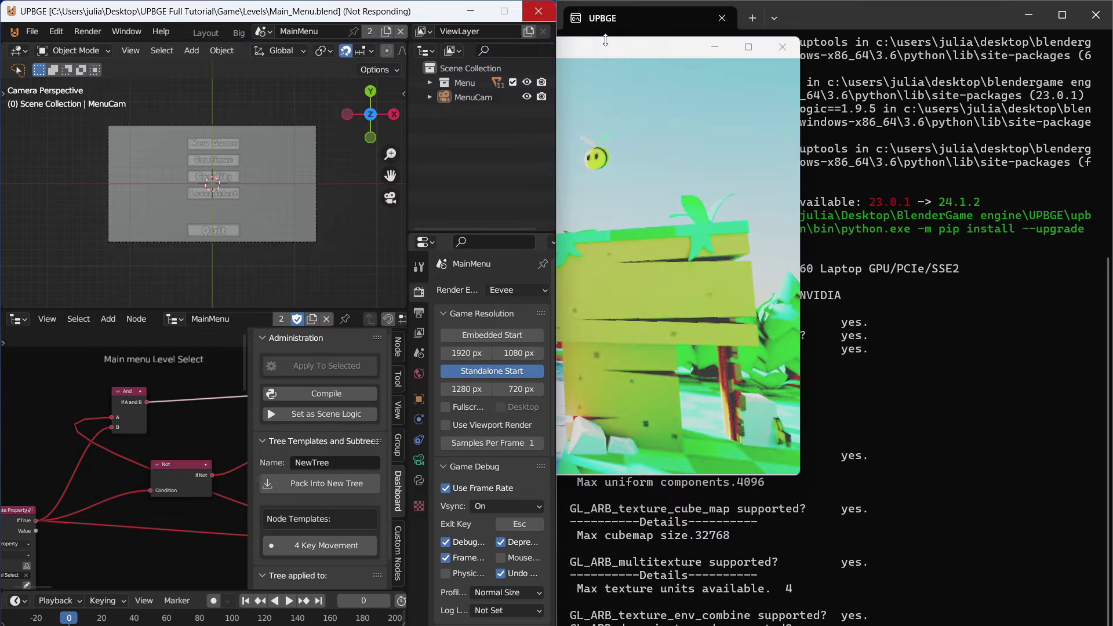
left_click_drag(650, 47, 645, 48)
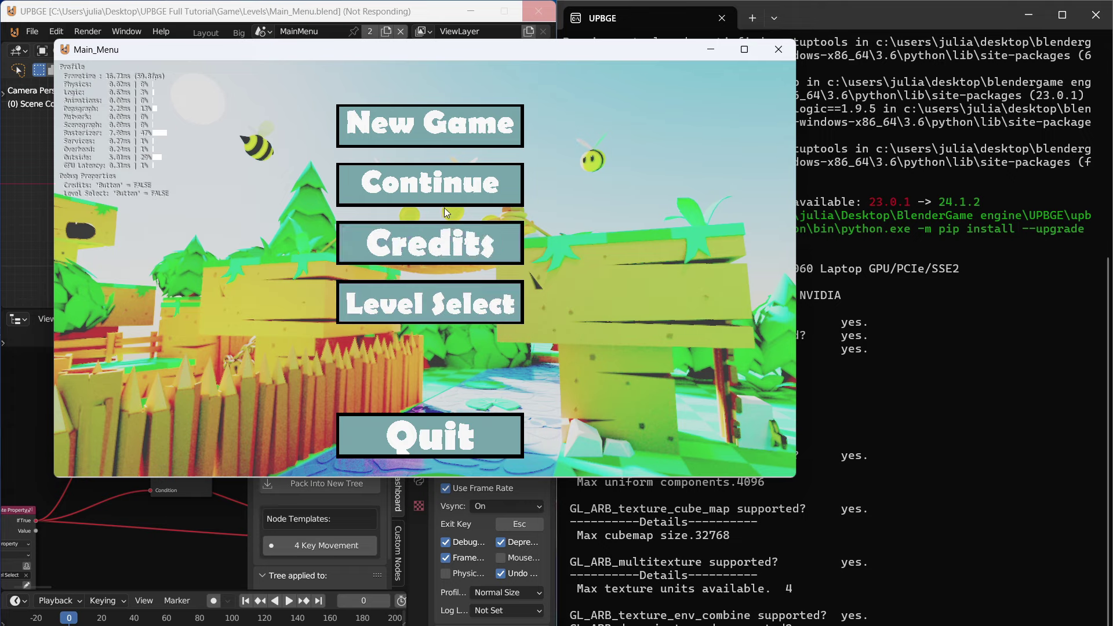
left_click(447, 235)
key("Escape")
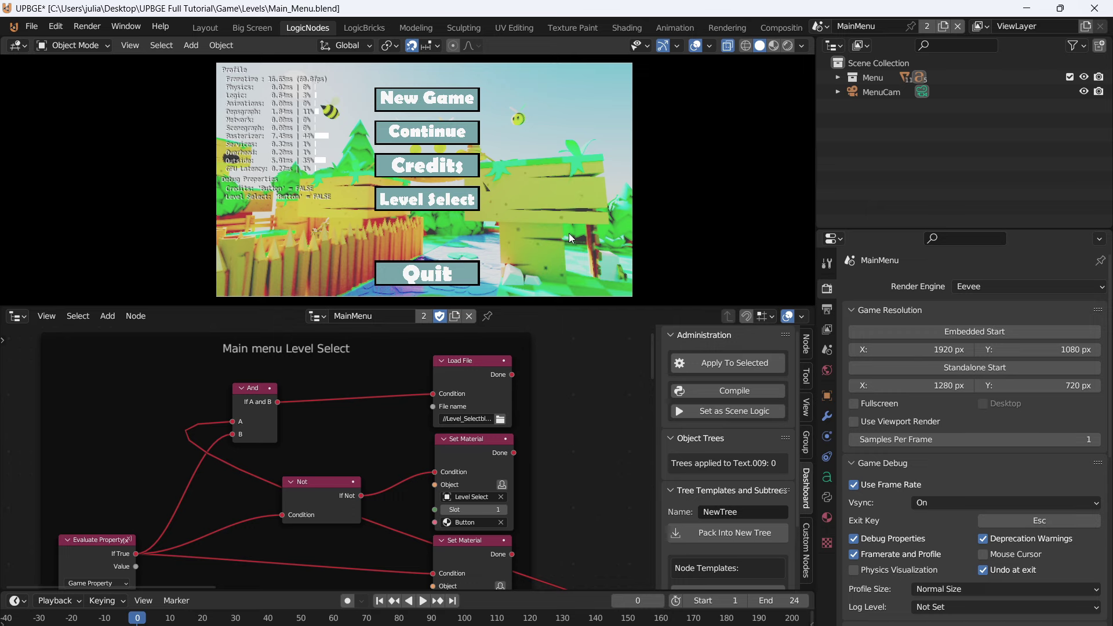
- Stop the embedded game, load level 2 from Level Select in the standalone game, and exit
key("Escape")
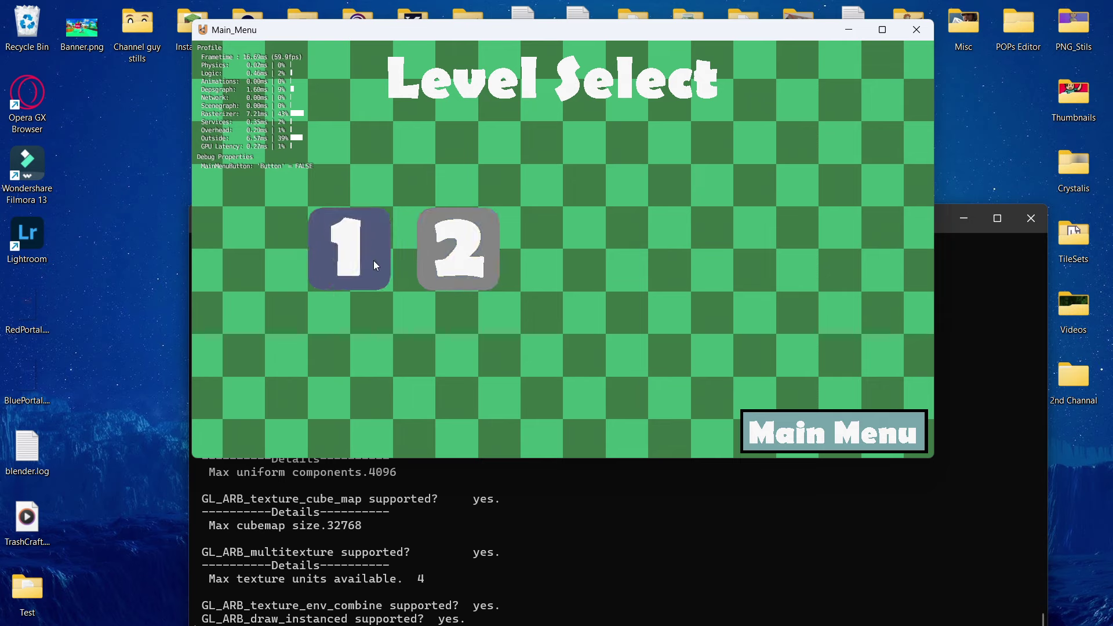
left_click(470, 251)
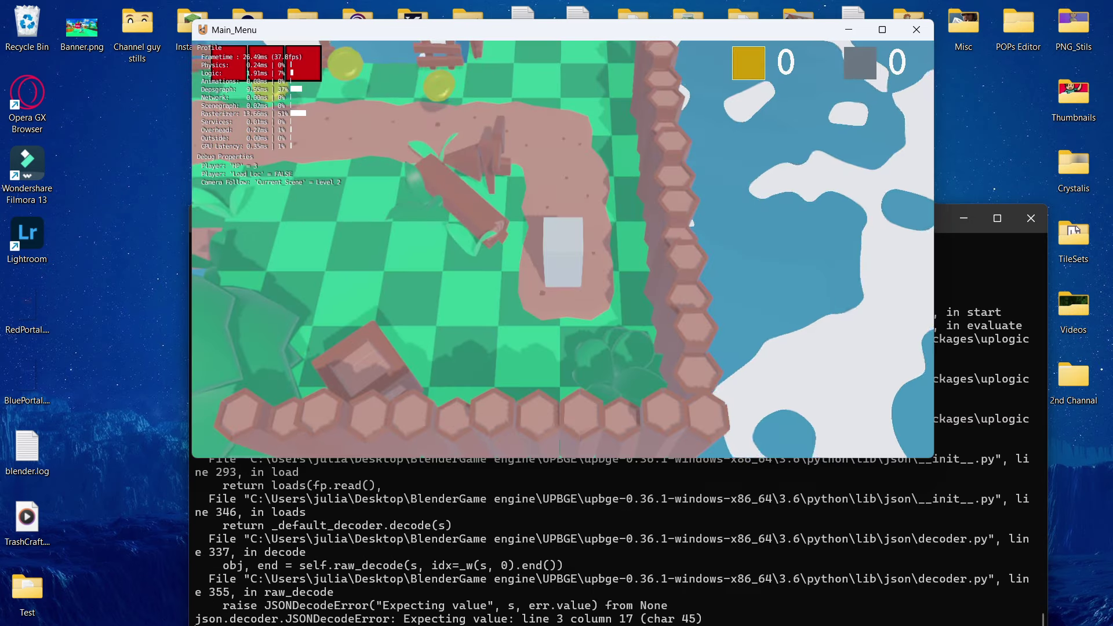
key("Escape")
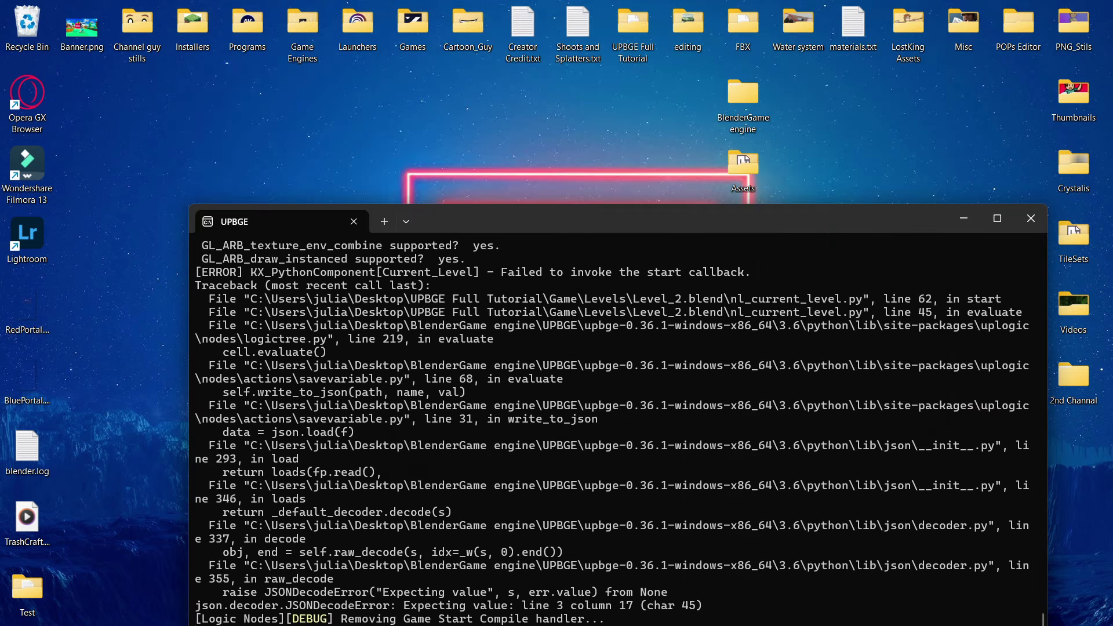
- Examine the Load File node in the Main menu Level Select frame
scroll(322, 390, "down", 2)
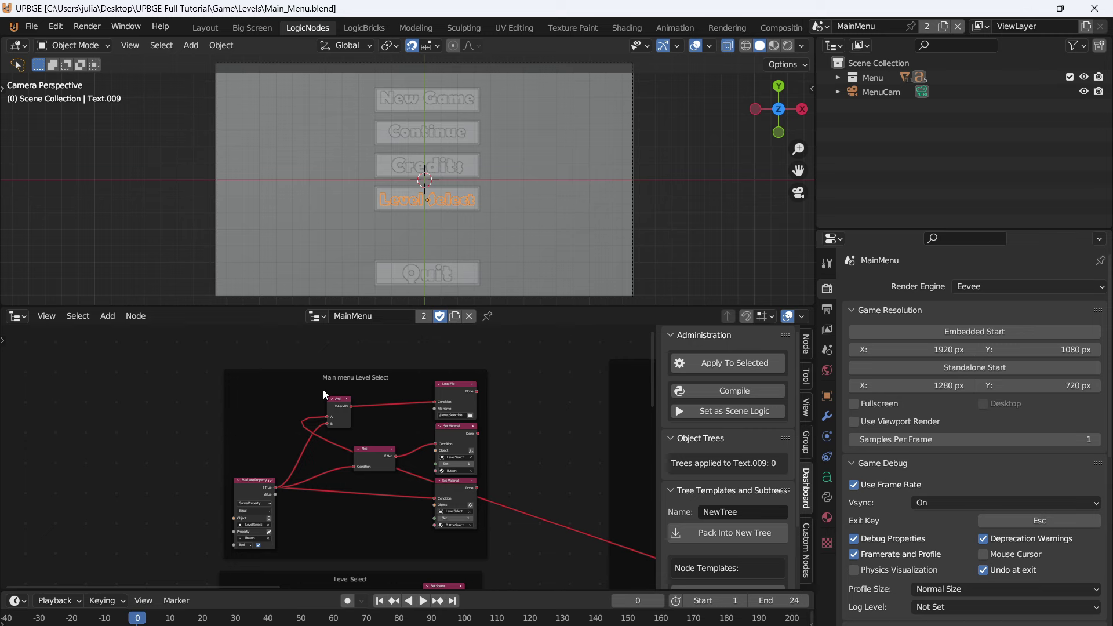
scroll(437, 434, "up", 3)
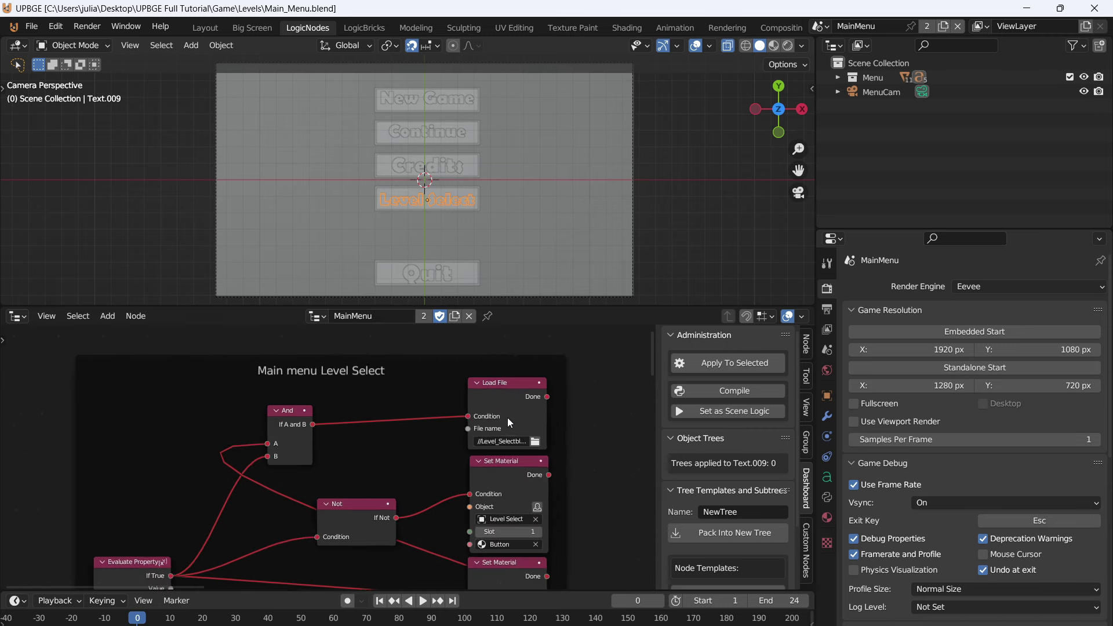
scroll(506, 417, "up", 1)
left_click(503, 392)
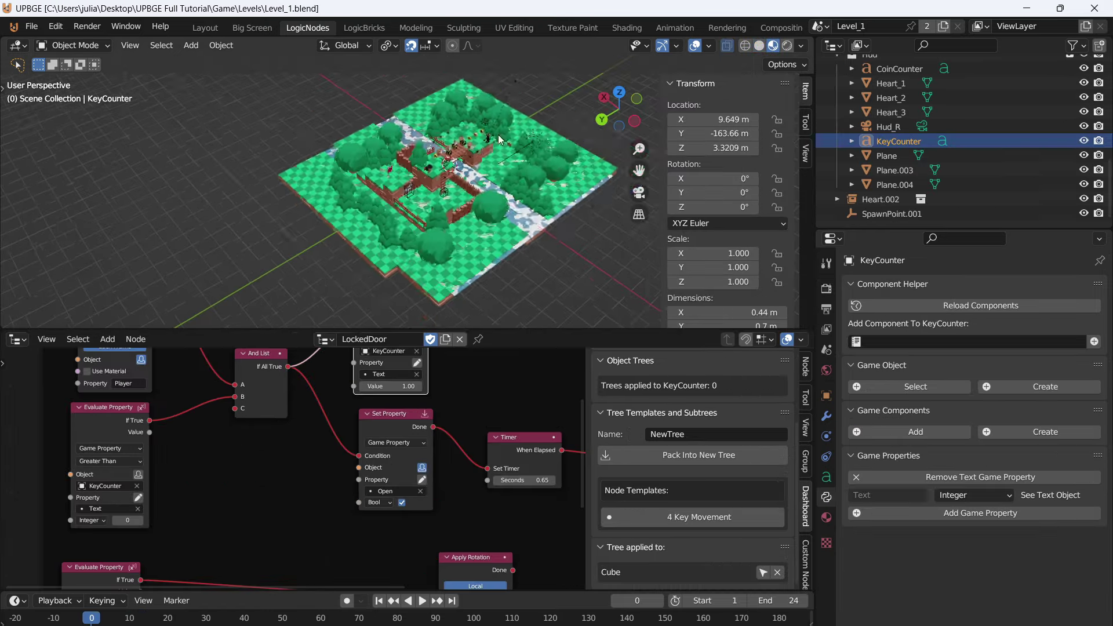
- Select the finish flag in the level and add a cube at its position
scroll(536, 148, "up", 5)
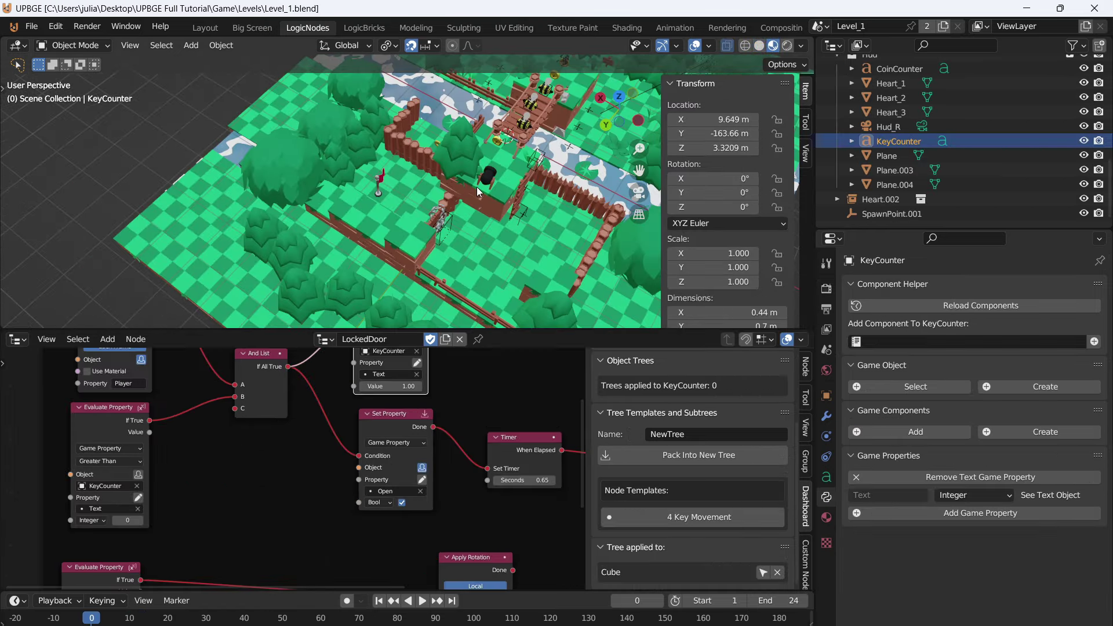
scroll(465, 203, "up", 3)
scroll(194, 214, "up", 4)
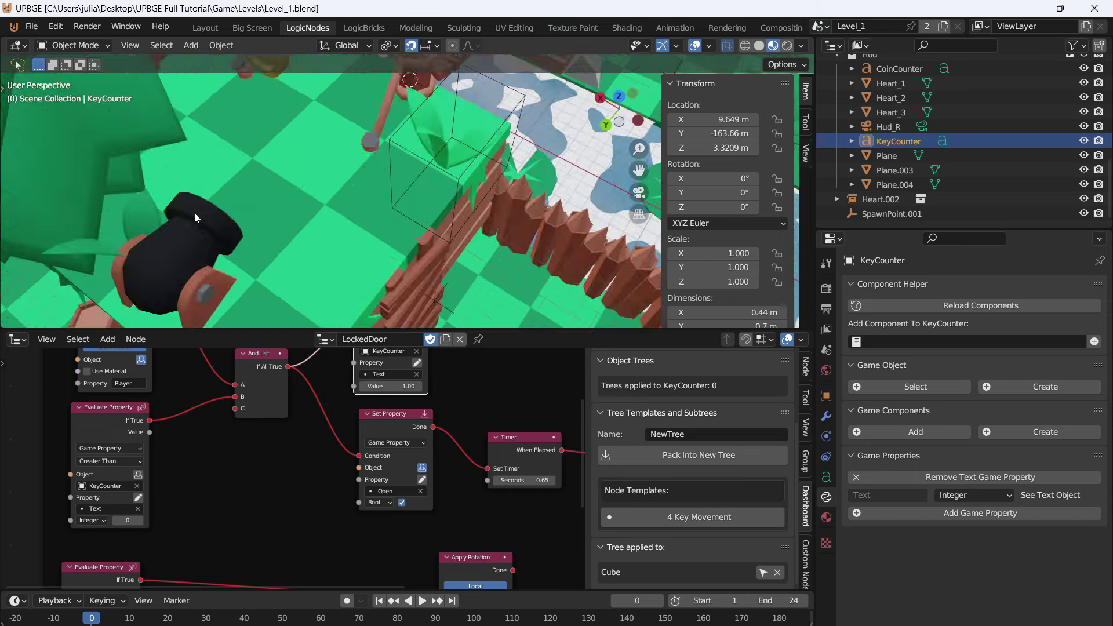
scroll(138, 230, "down", 5)
left_click(183, 211)
key("KP_Decimal")
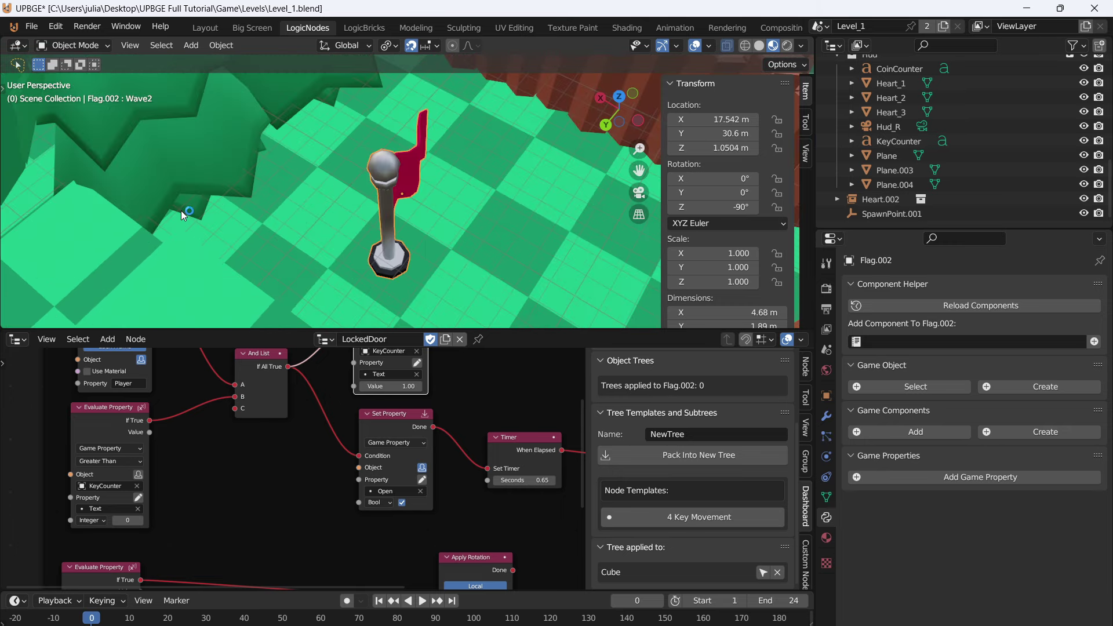
scroll(250, 200, "down", 2)
middle_click_drag(321, 189, 419, 180)
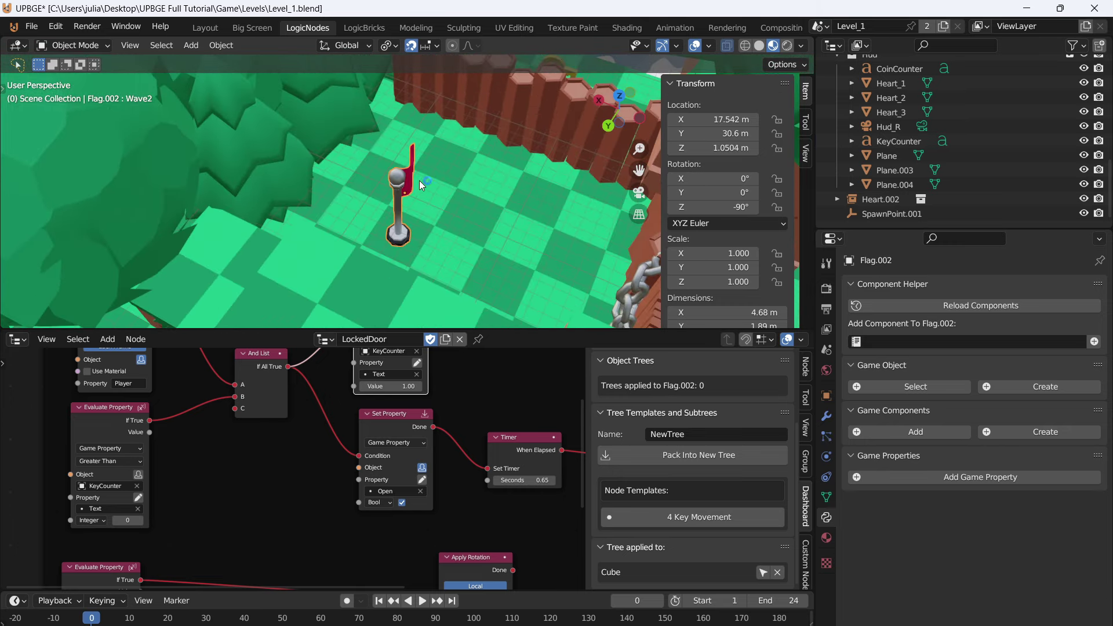
key("shift+a")
left_click(500, 258)
middle_click_drag(500, 259, 454, 207)
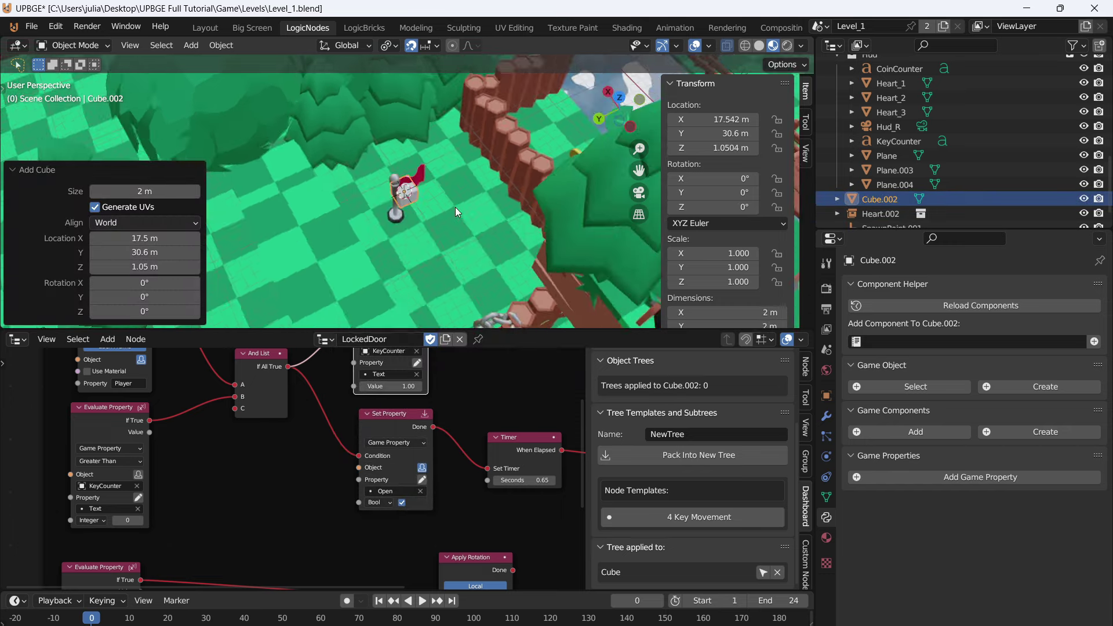
- Scale the cube by about 3.03 overall and by about 1.55 along Z to enclose the flag
scroll(456, 212, "up", 4)
key("s")
left_click(474, 175)
key("s")
key("z")
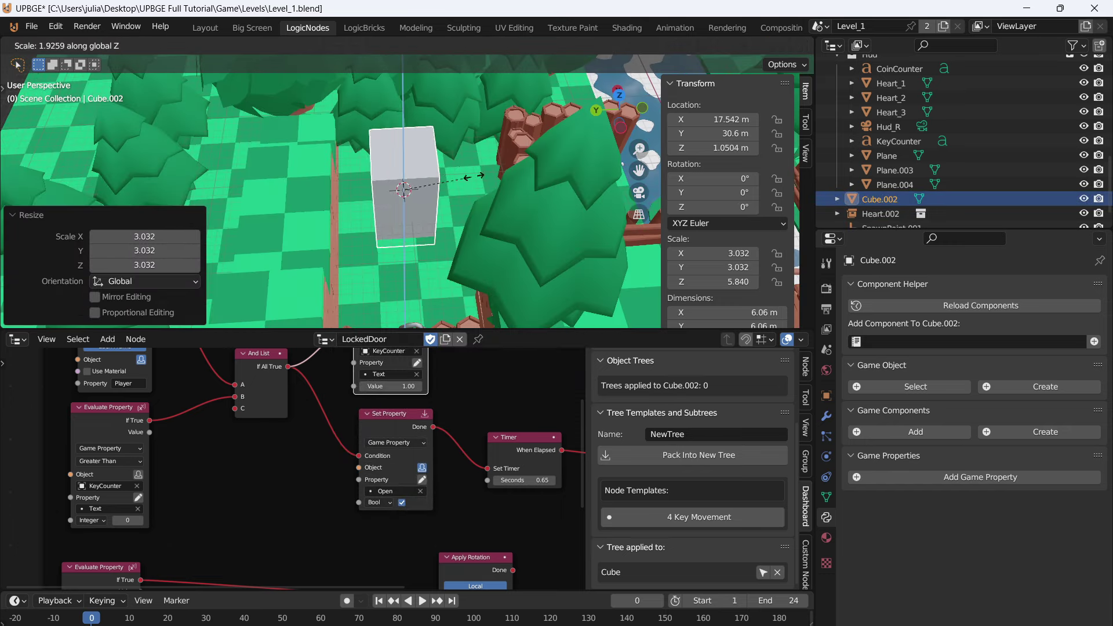
left_click(458, 176)
middle_click_drag(458, 176, 470, 230)
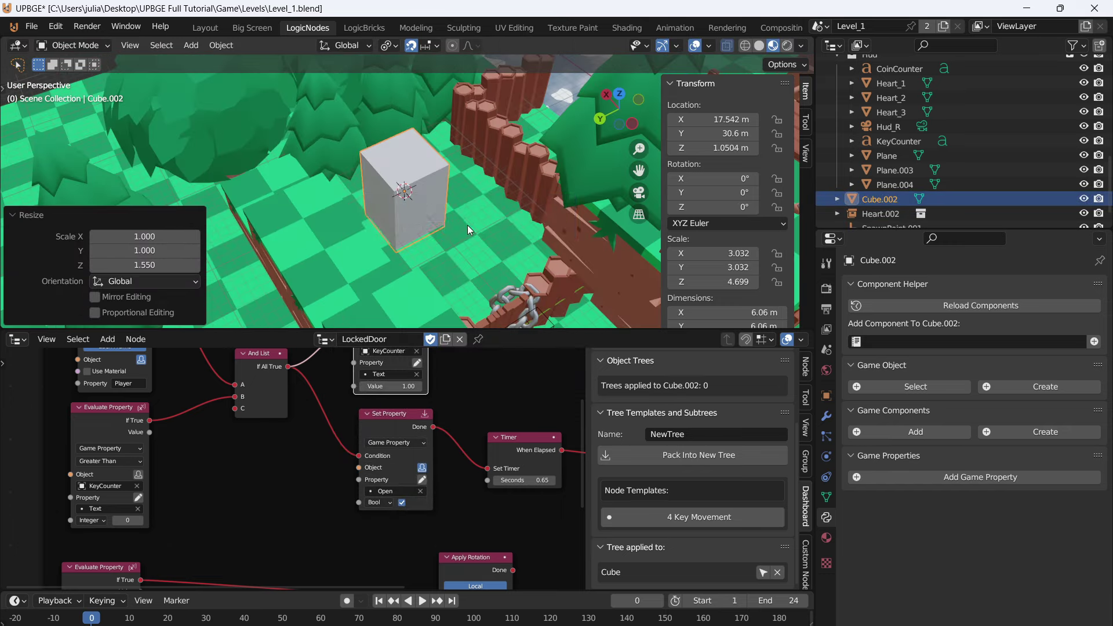
- Rename the cube Finish and change its viewport display to show only its outline
key("F2")
type("Finish")
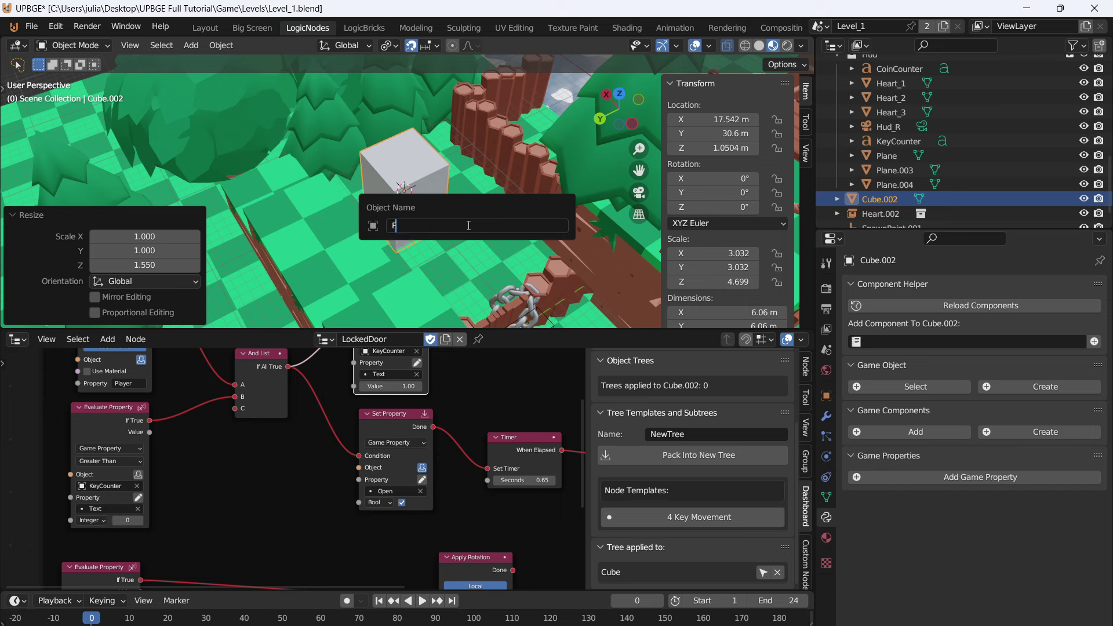
key("Return")
left_click(826, 395)
scroll(987, 518, "down", 10)
scroll(968, 592, "down", 2)
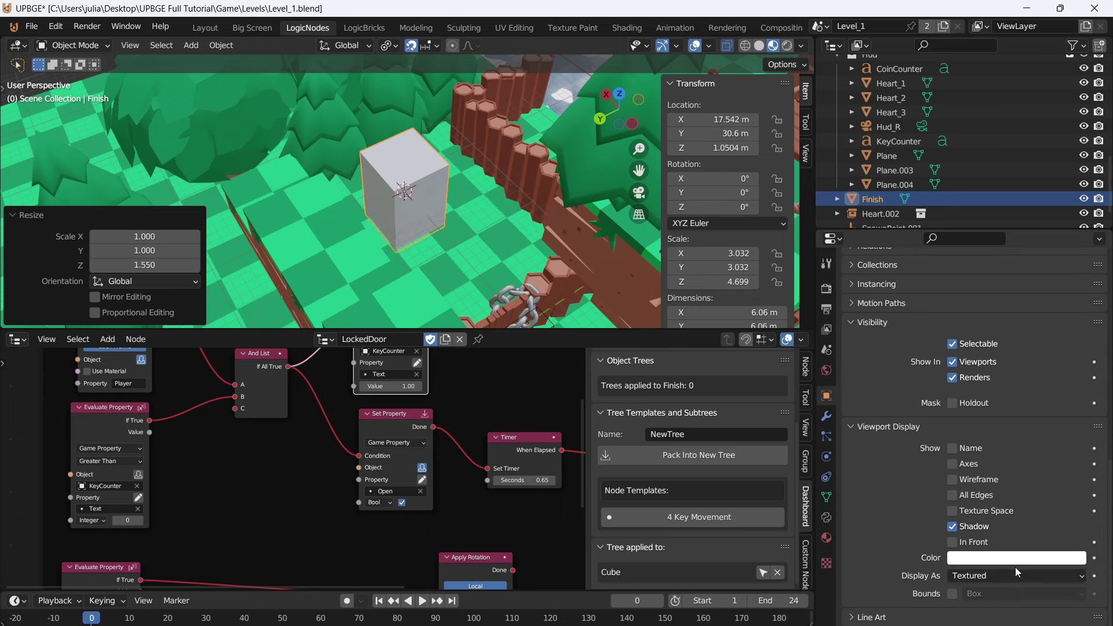
left_click(1015, 574)
left_click(985, 536)
- Enable Actor, Ghost and Collision Bounds in the Finish cube's game physics
left_click(827, 456)
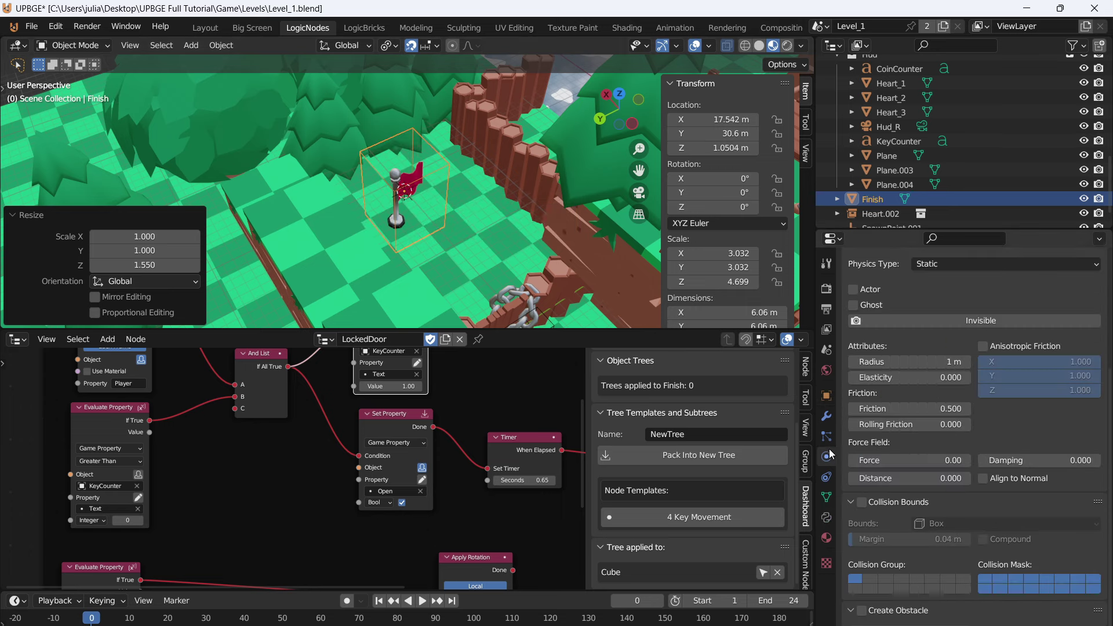
left_click(976, 265)
left_click(977, 266)
left_click(853, 289)
left_click(852, 304)
left_click(874, 503)
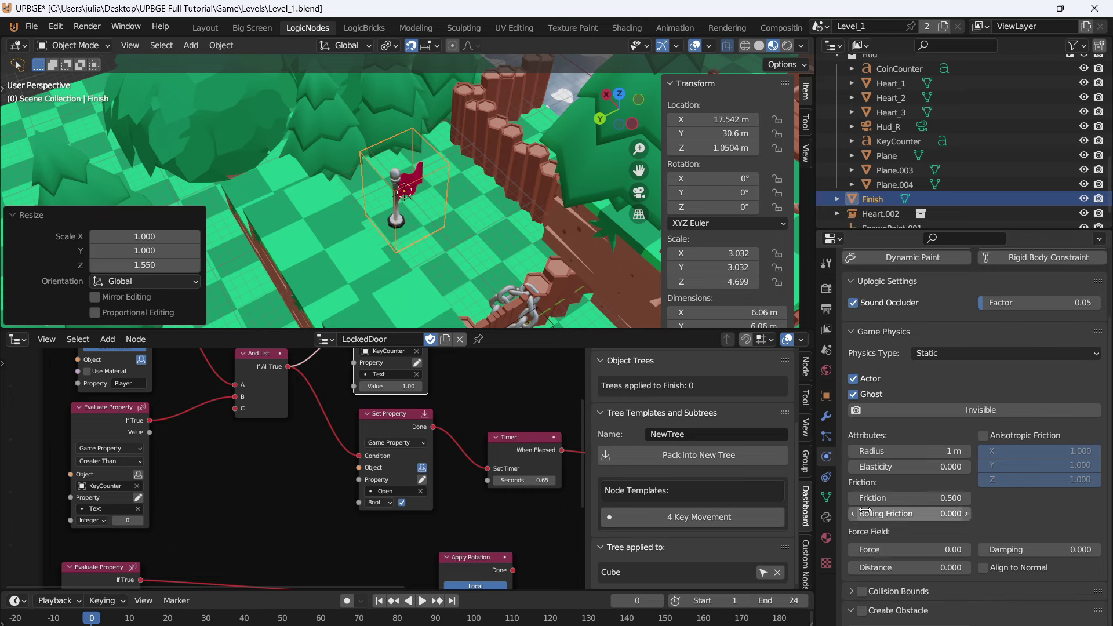
left_click(862, 591)
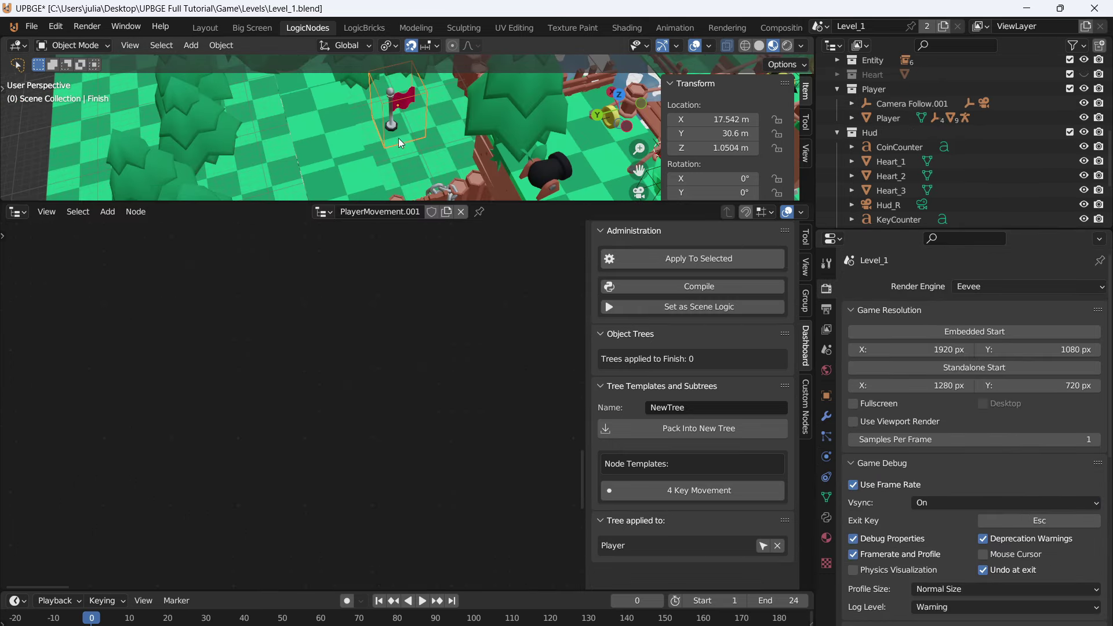
- Create a new logic node tree and name it Finish
scroll(874, 551, "down", 1)
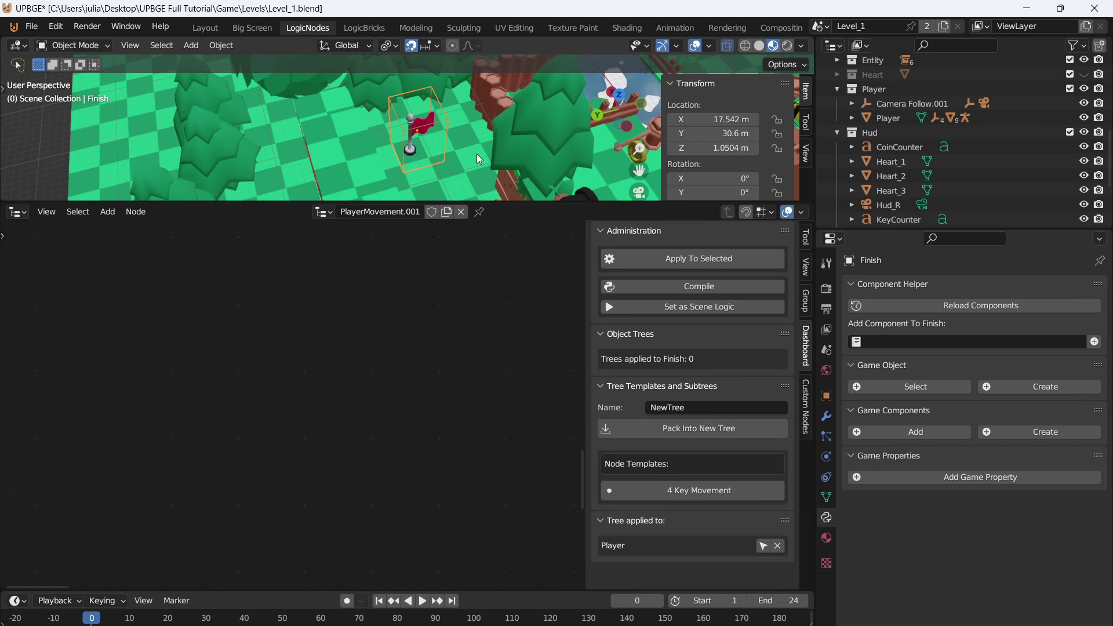
left_click(445, 212)
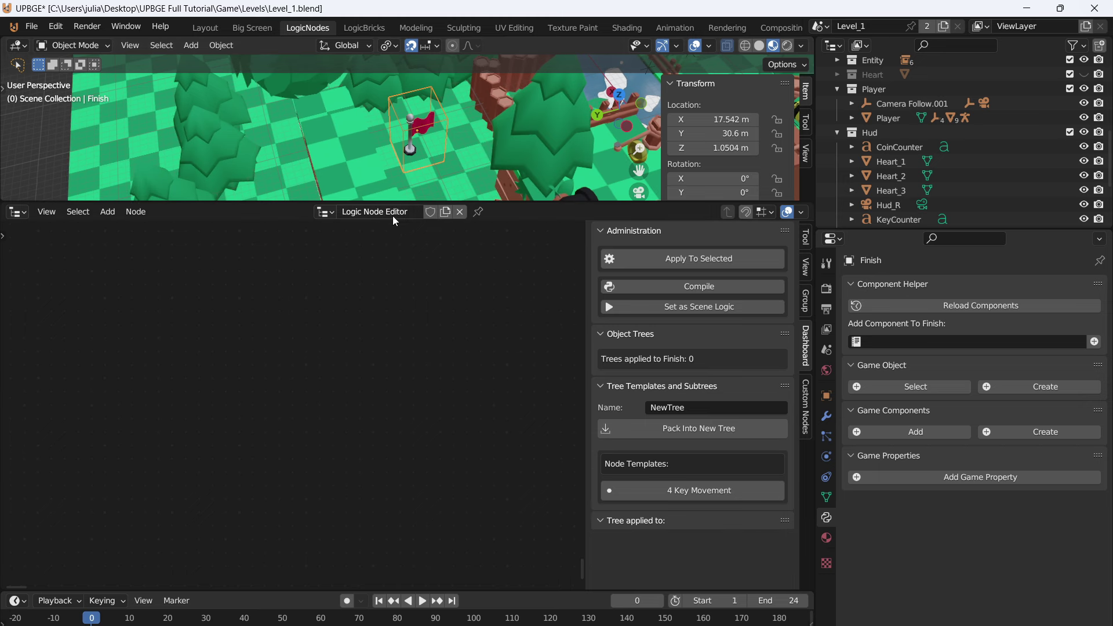
double_click(390, 213)
type("Finish")
key("Return")
- Add Collision and Load File nodes and connect When Colliding to the Load File condition
key("shift+a")
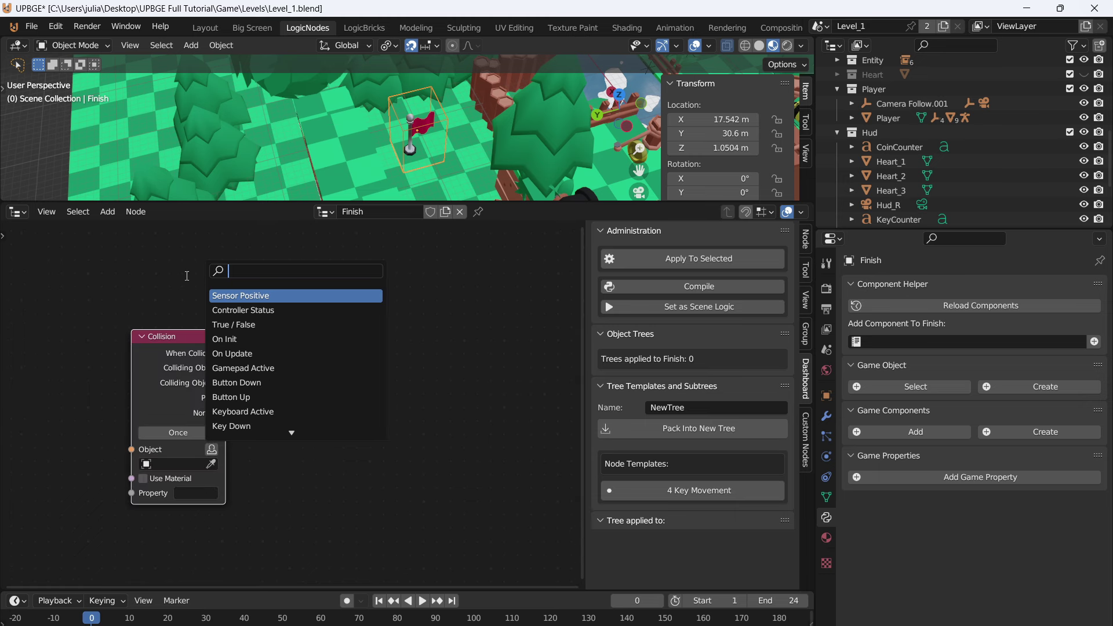
type("load")
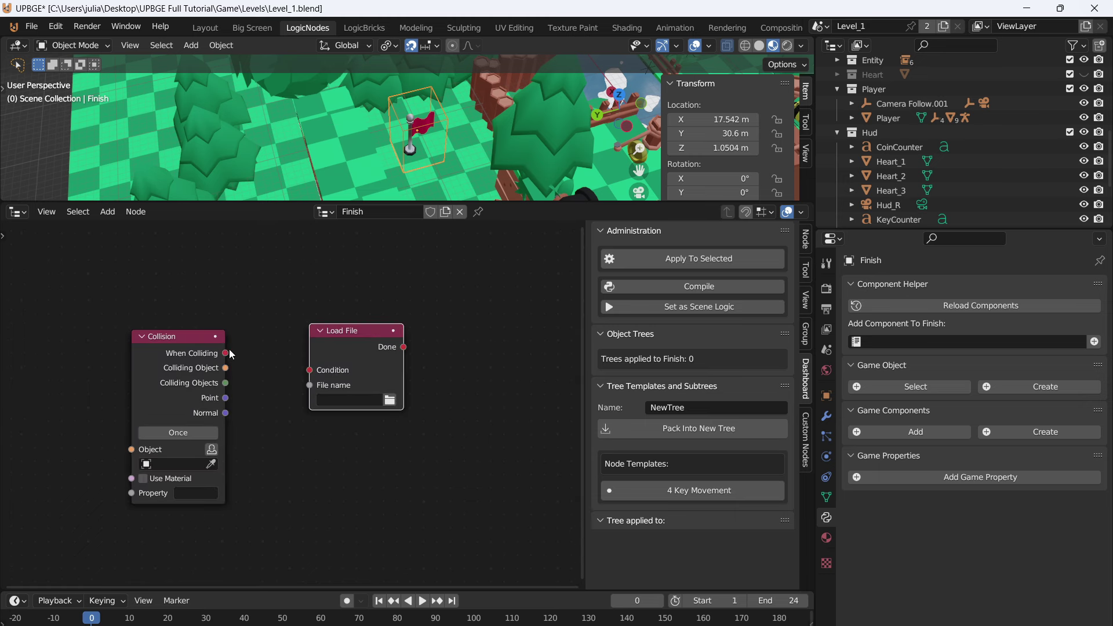
left_click_drag(225, 353, 360, 337)
middle_click_drag(253, 440, 274, 405)
scroll(293, 394, "down", 1)
- Apply the tree to the Finish cube, and set the Collision node to the tree's owner with property Player
left_click(280, 398)
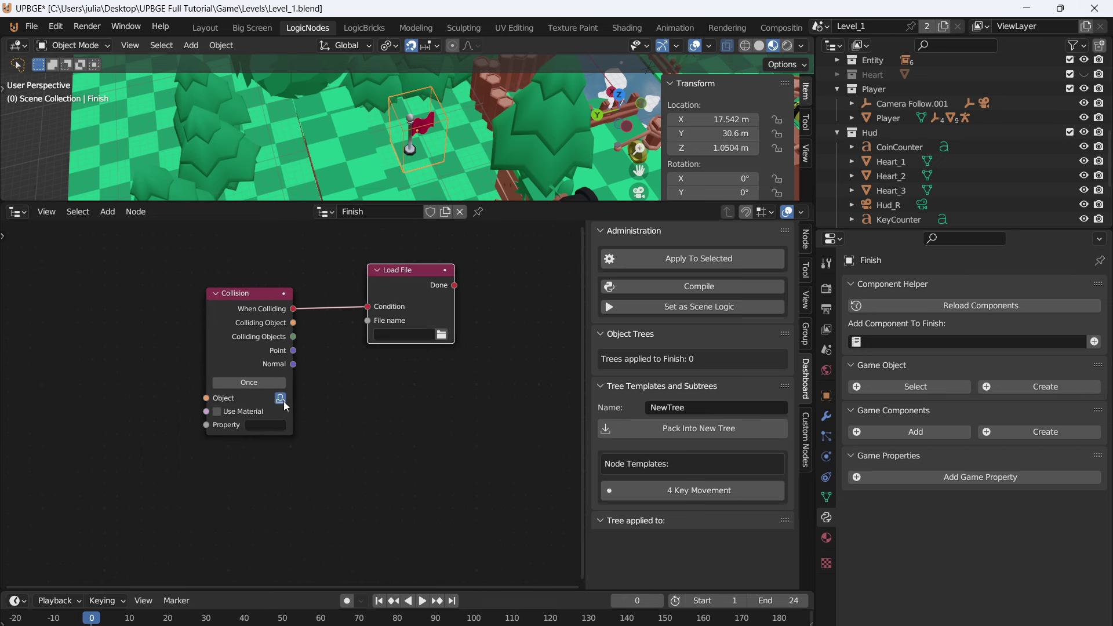
left_click(677, 257)
scroll(250, 395, "up", 2)
left_click(252, 432)
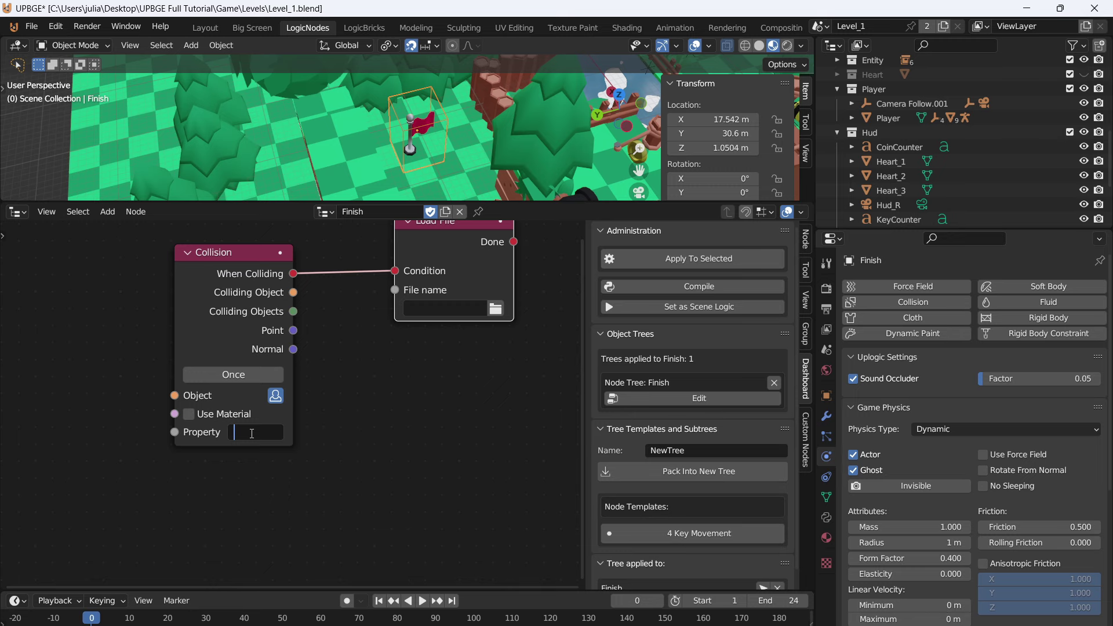
type("Player")
- Set the Load File node to Level_Selectblend.blend and test it in the embedded game by walking the player into the flag
left_click(496, 308)
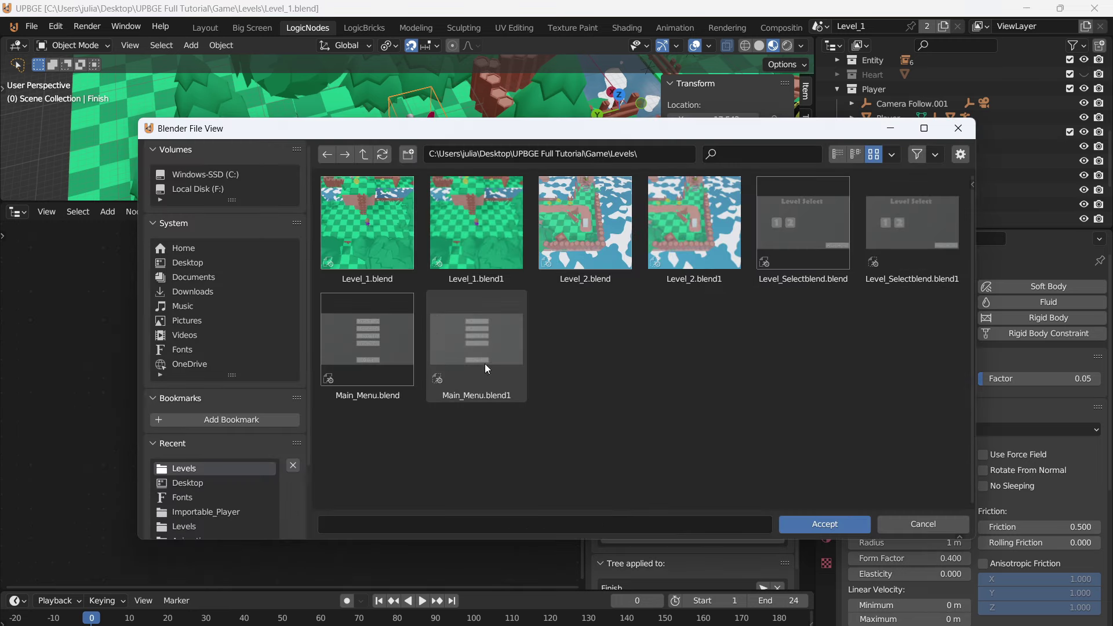
double_click(798, 244)
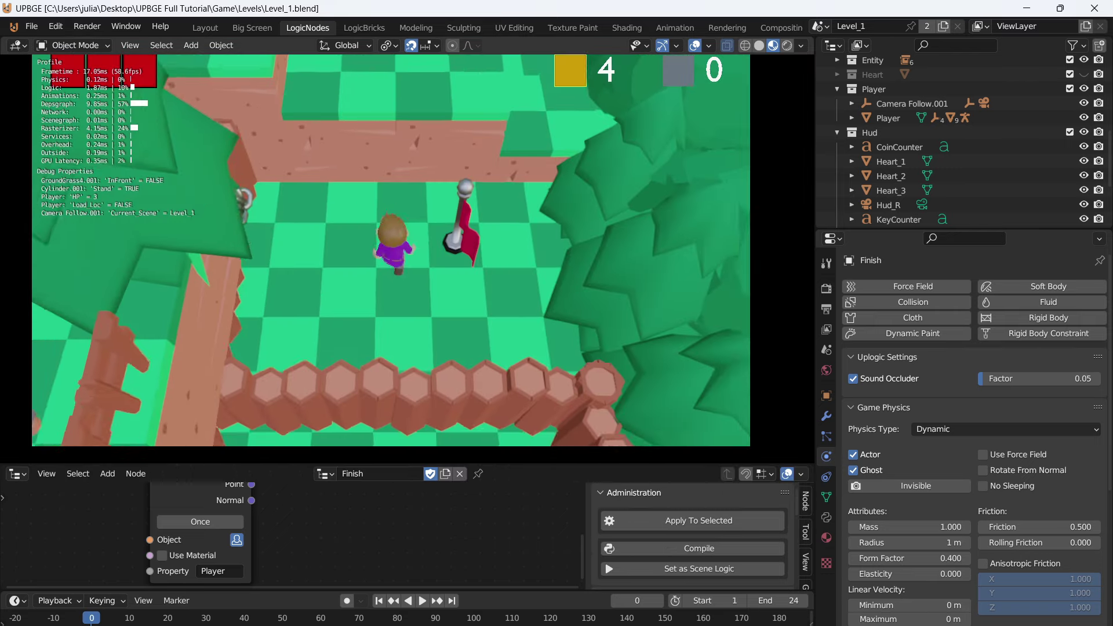
key("d")
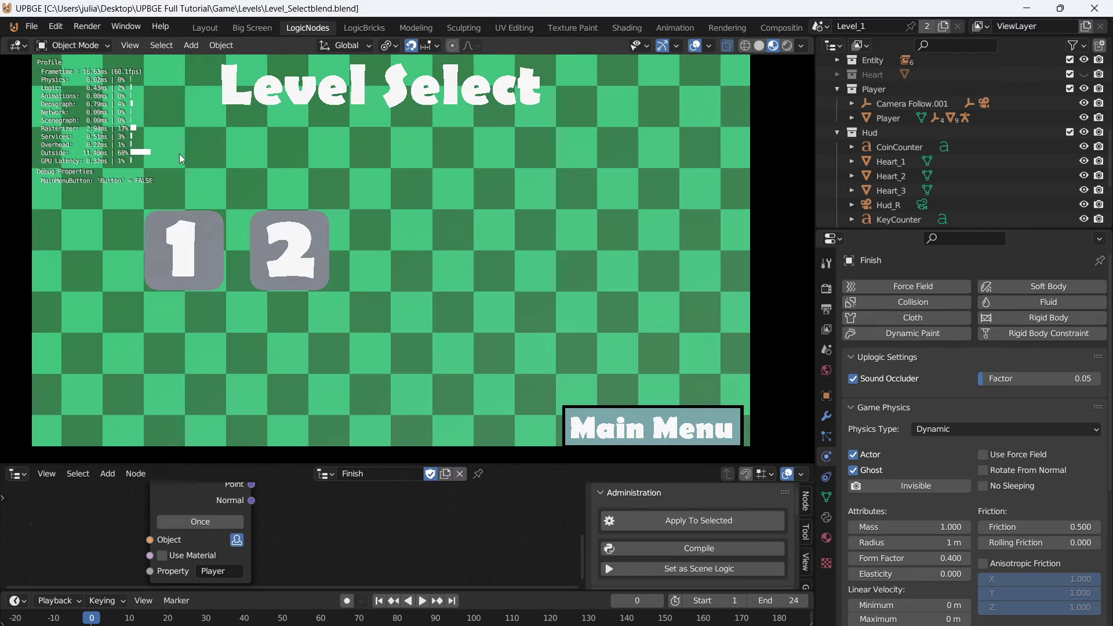